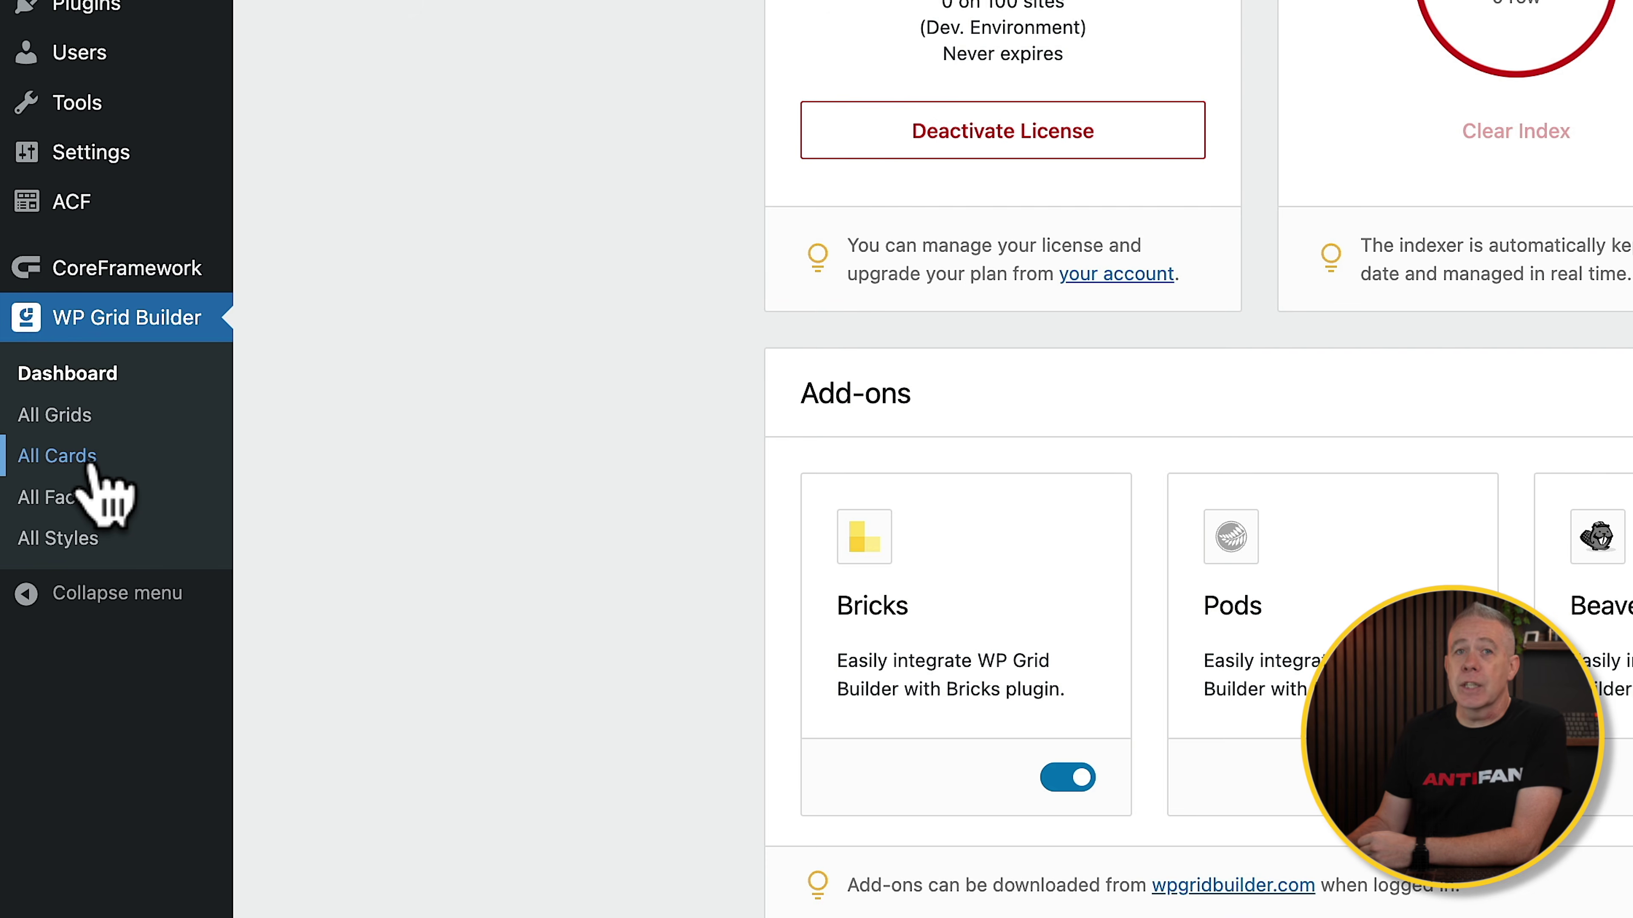
# Open the Lava card for editing and show the list view of its block structure.
pyautogui.click(90, 467)
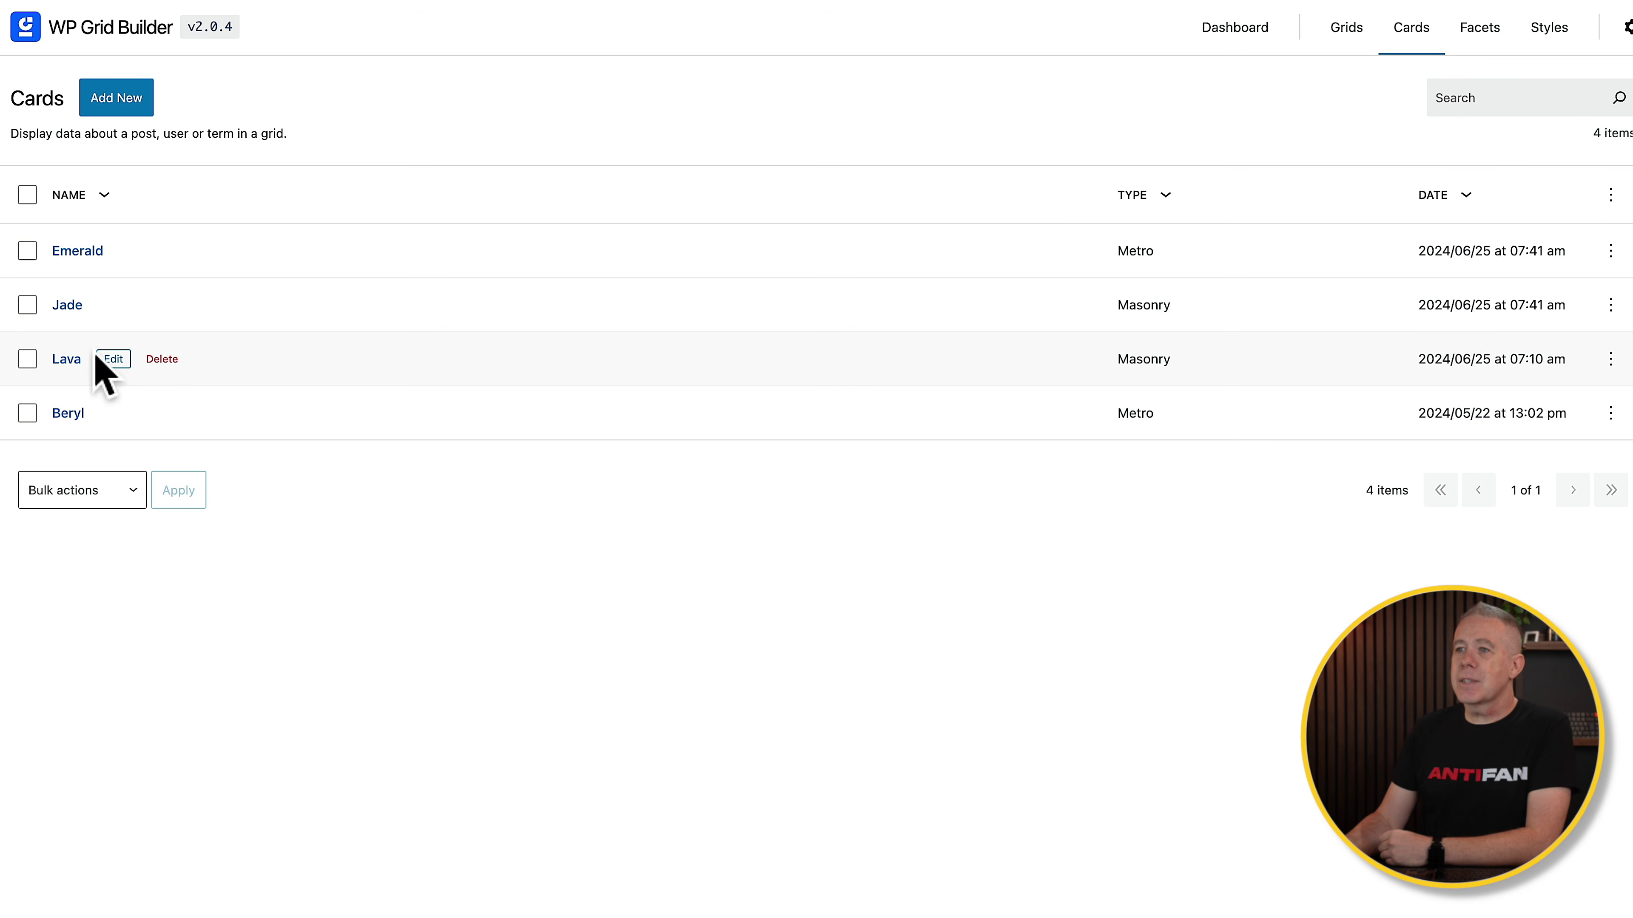
pyautogui.click(114, 357)
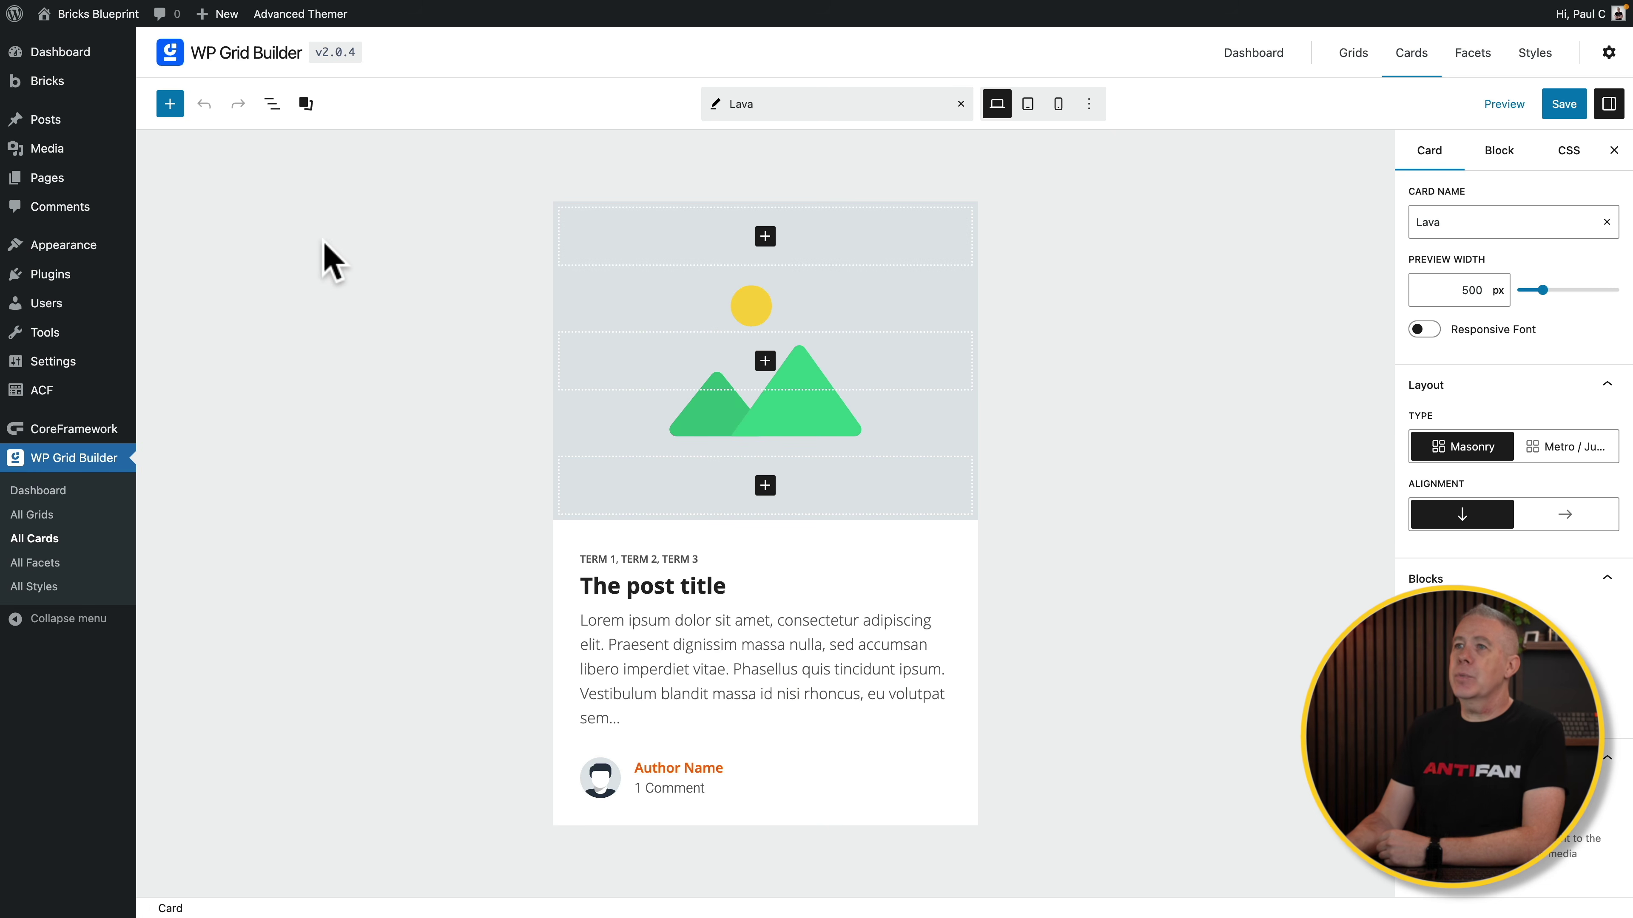
pyautogui.moveTo(172, 113); pyautogui.dragTo(274, 110)
pyautogui.click(271, 104)
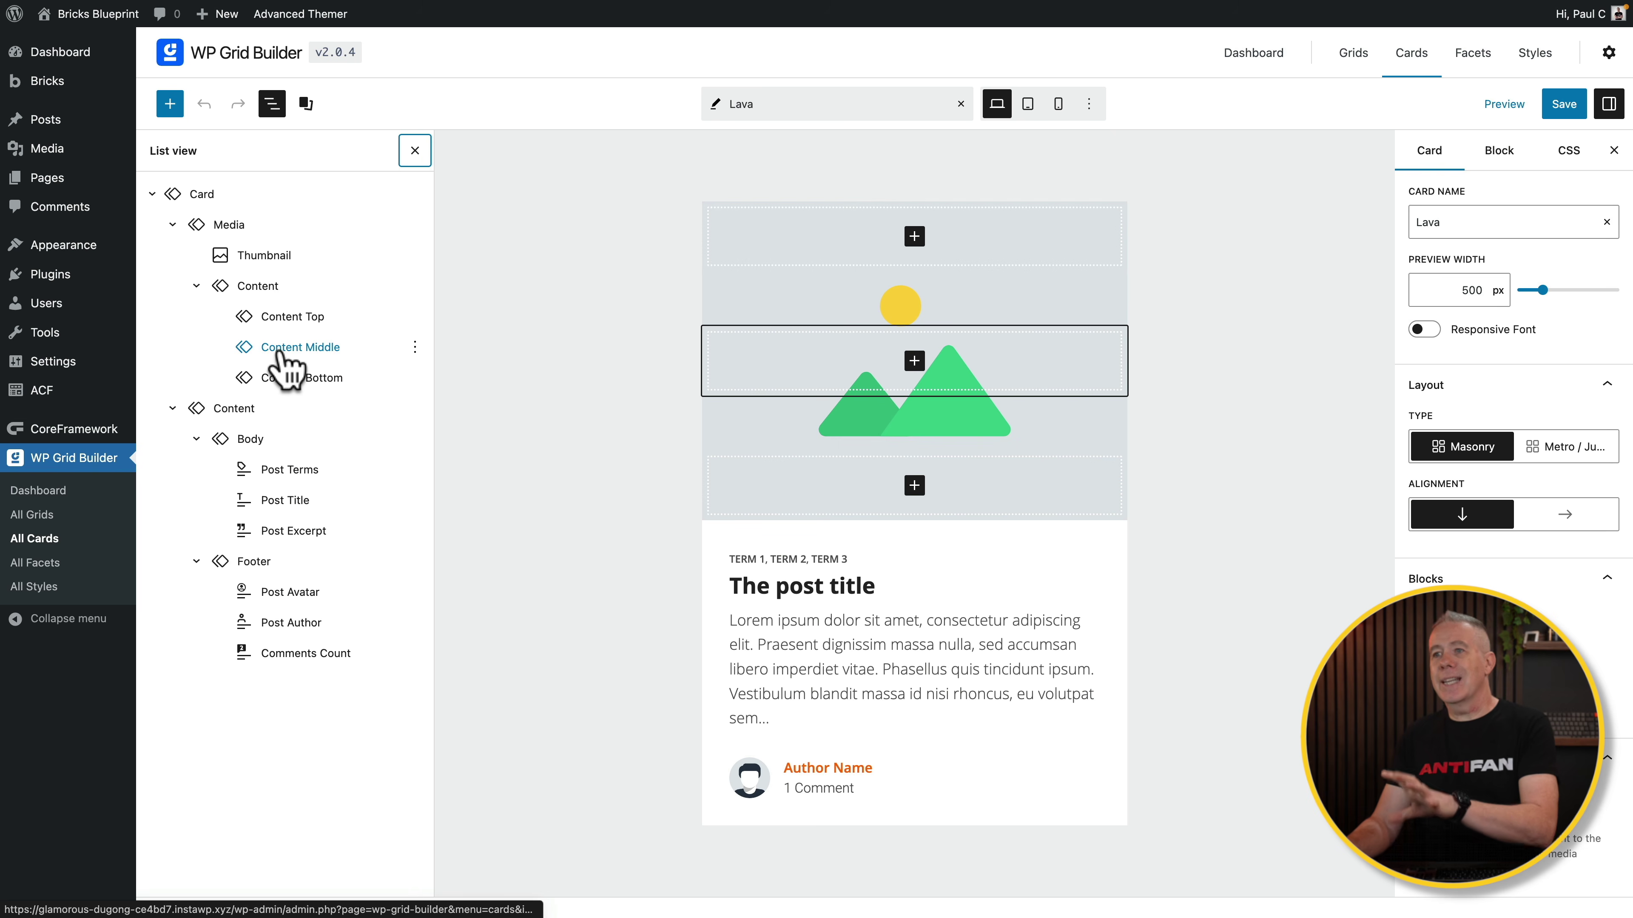
# Examine the available blocks and the structure of the Lava card: its Card, Media, Content and Footer containers.
pyautogui.click(170, 105)
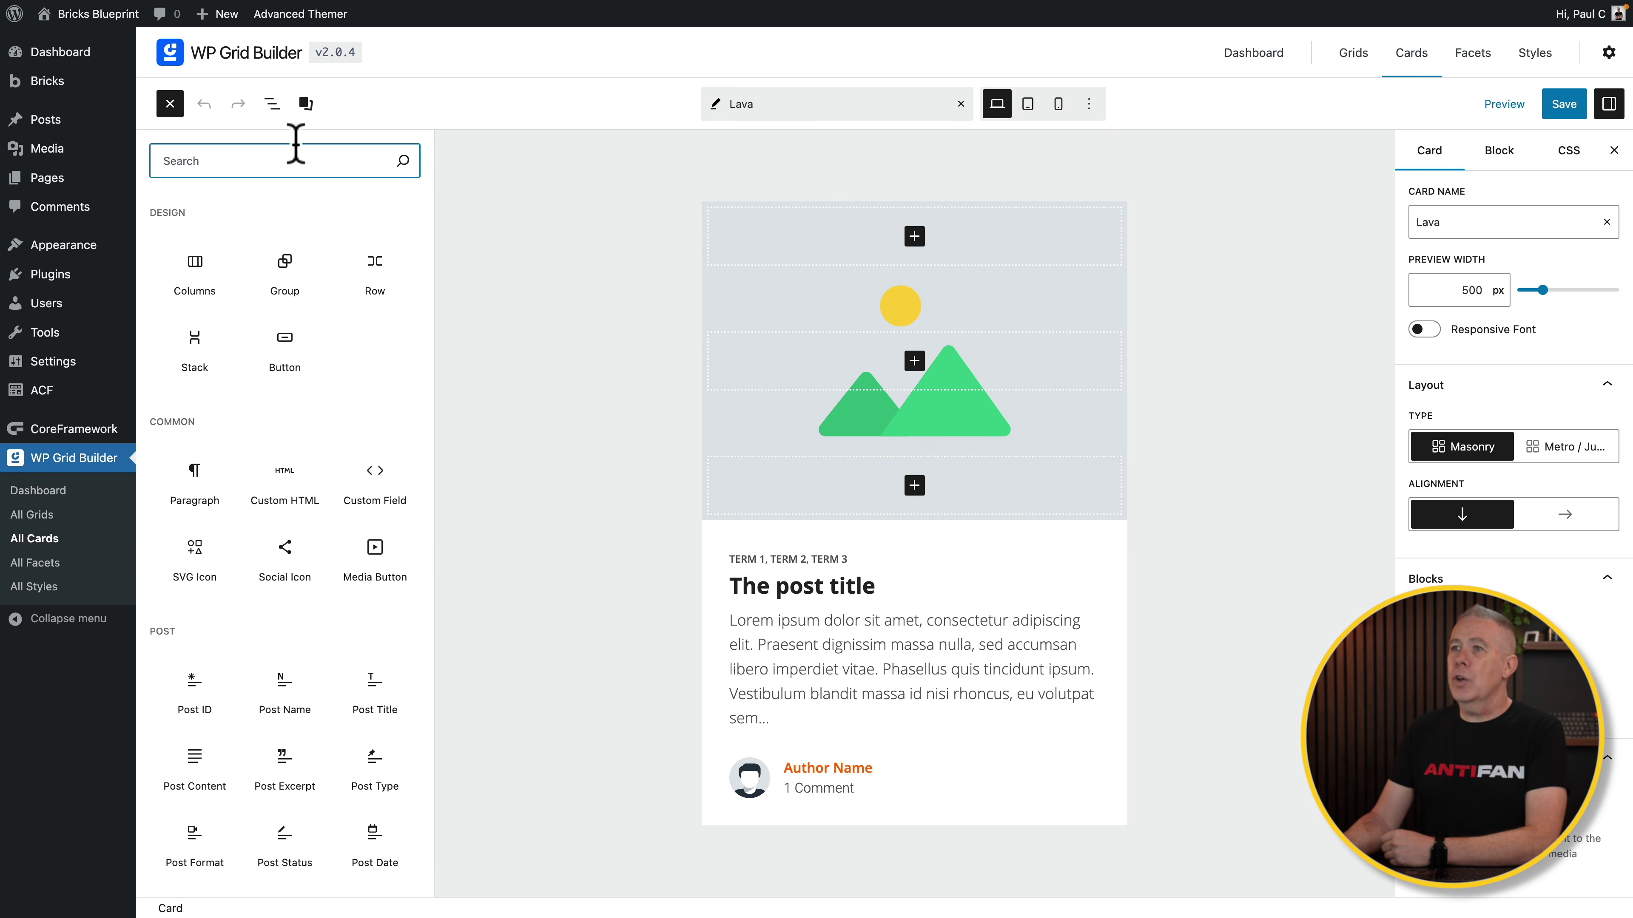
pyautogui.click(271, 104)
pyautogui.click(216, 196)
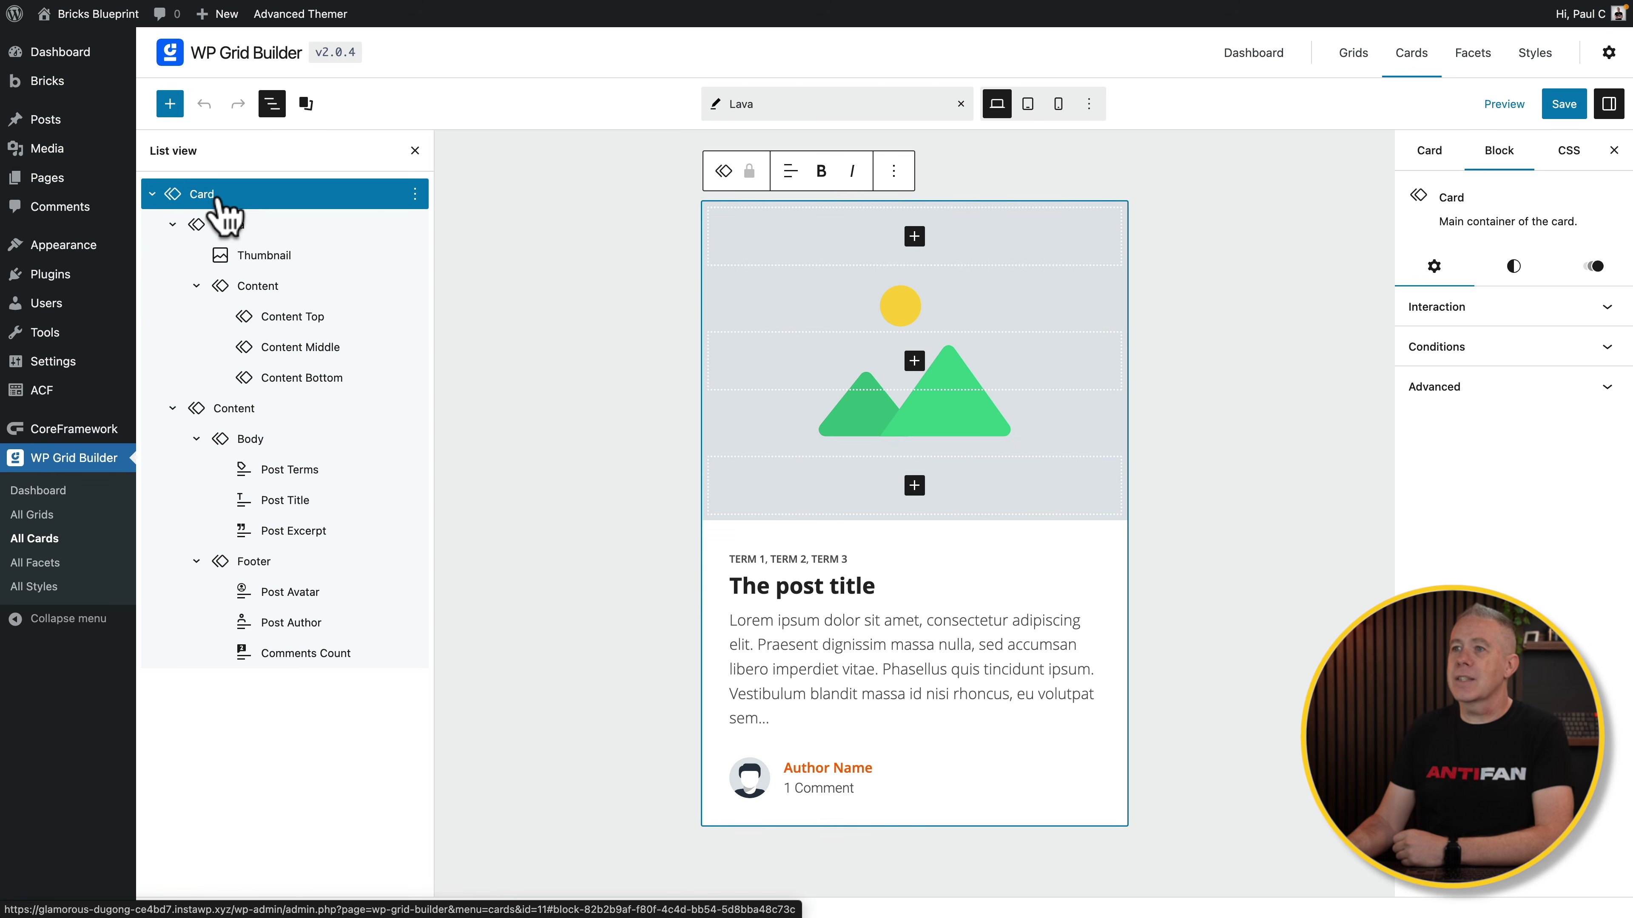
pyautogui.click(231, 223)
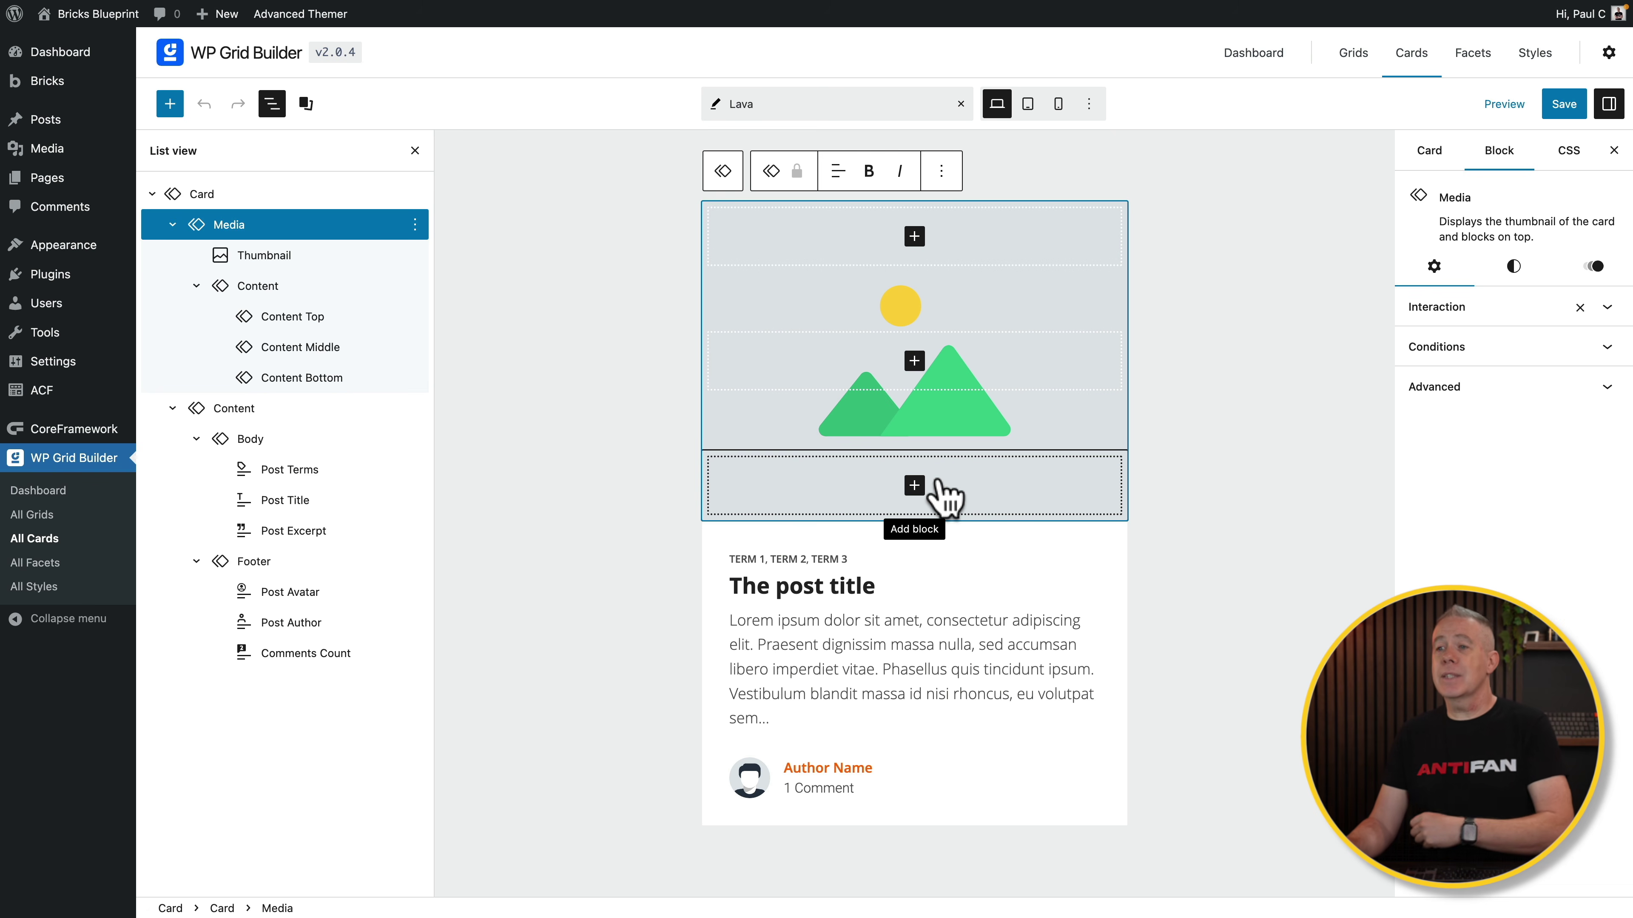
pyautogui.click(237, 409)
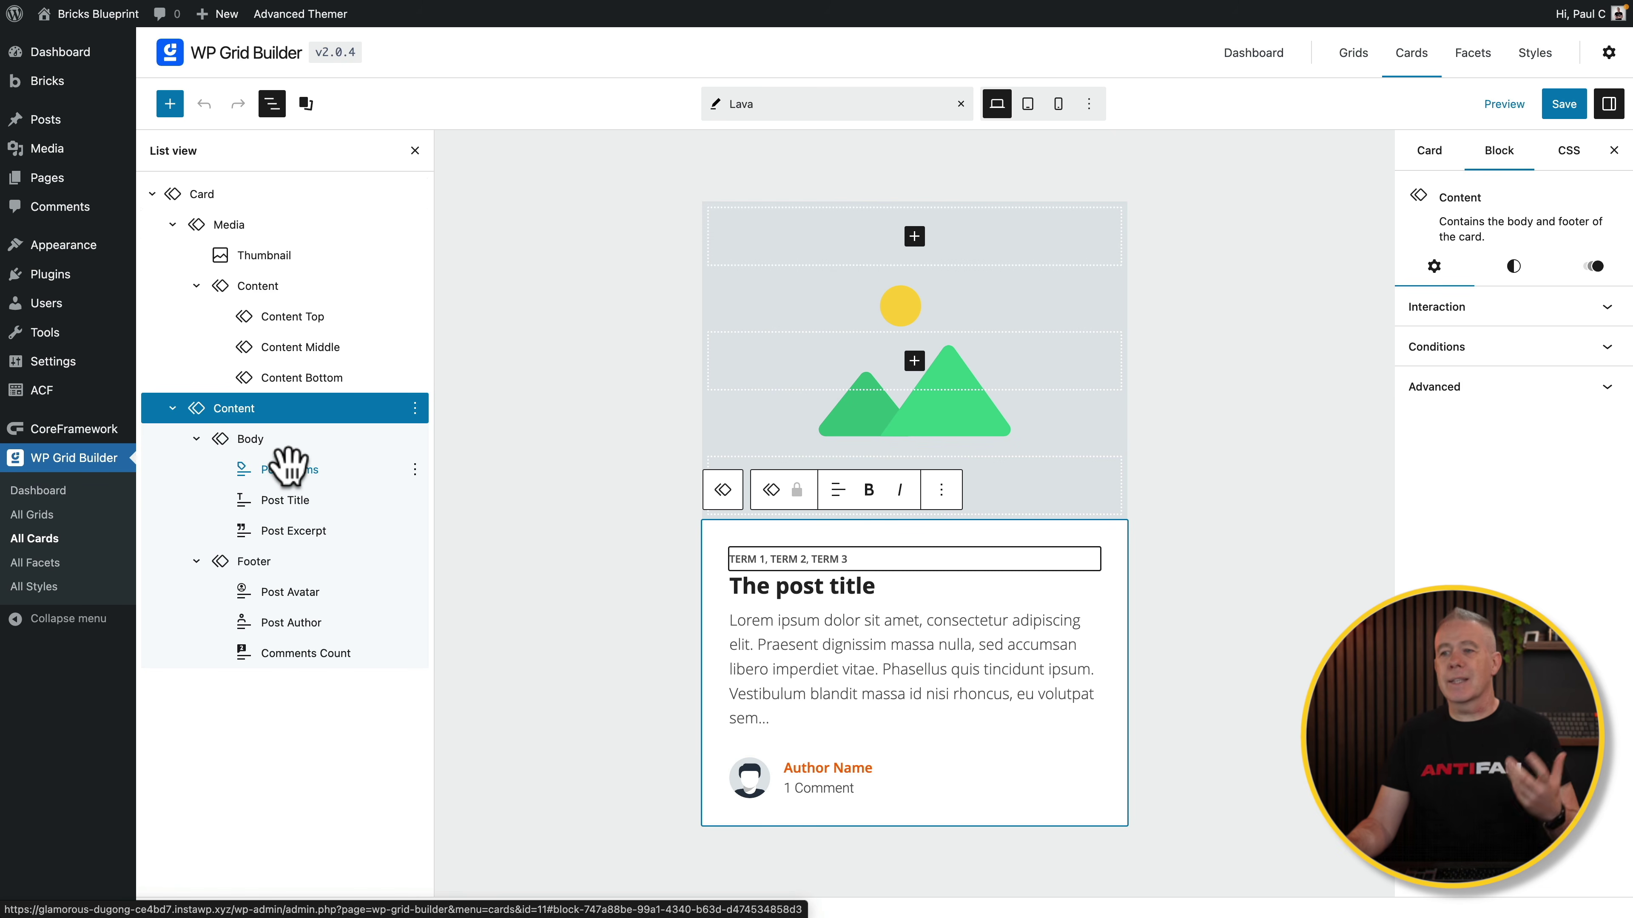
pyautogui.click(267, 564)
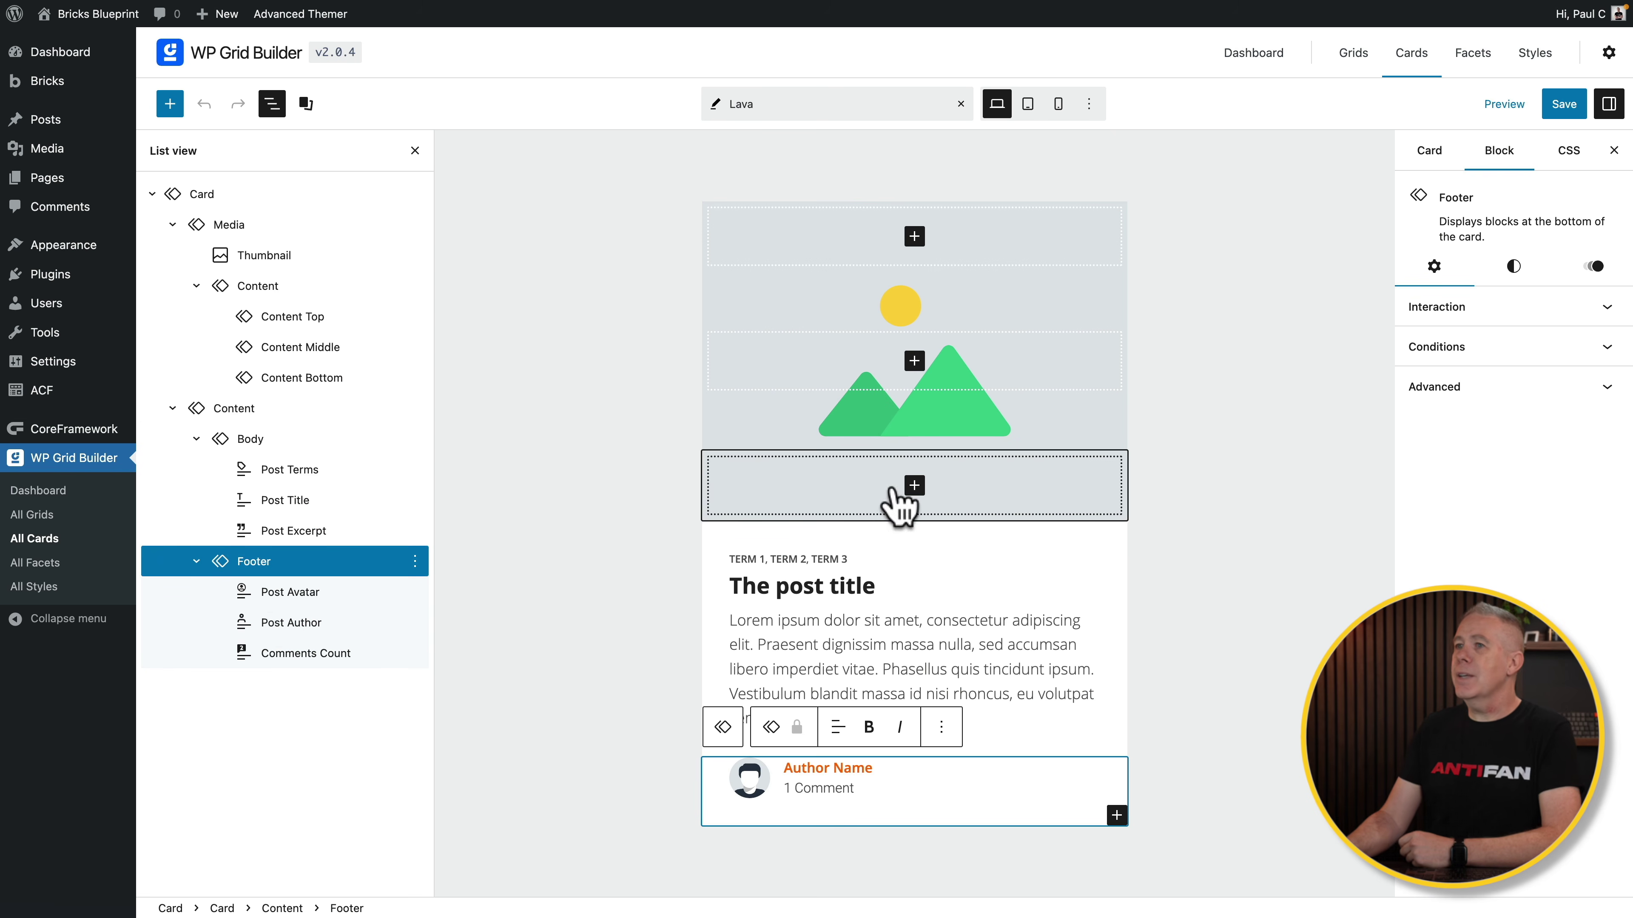
pyautogui.click(239, 196)
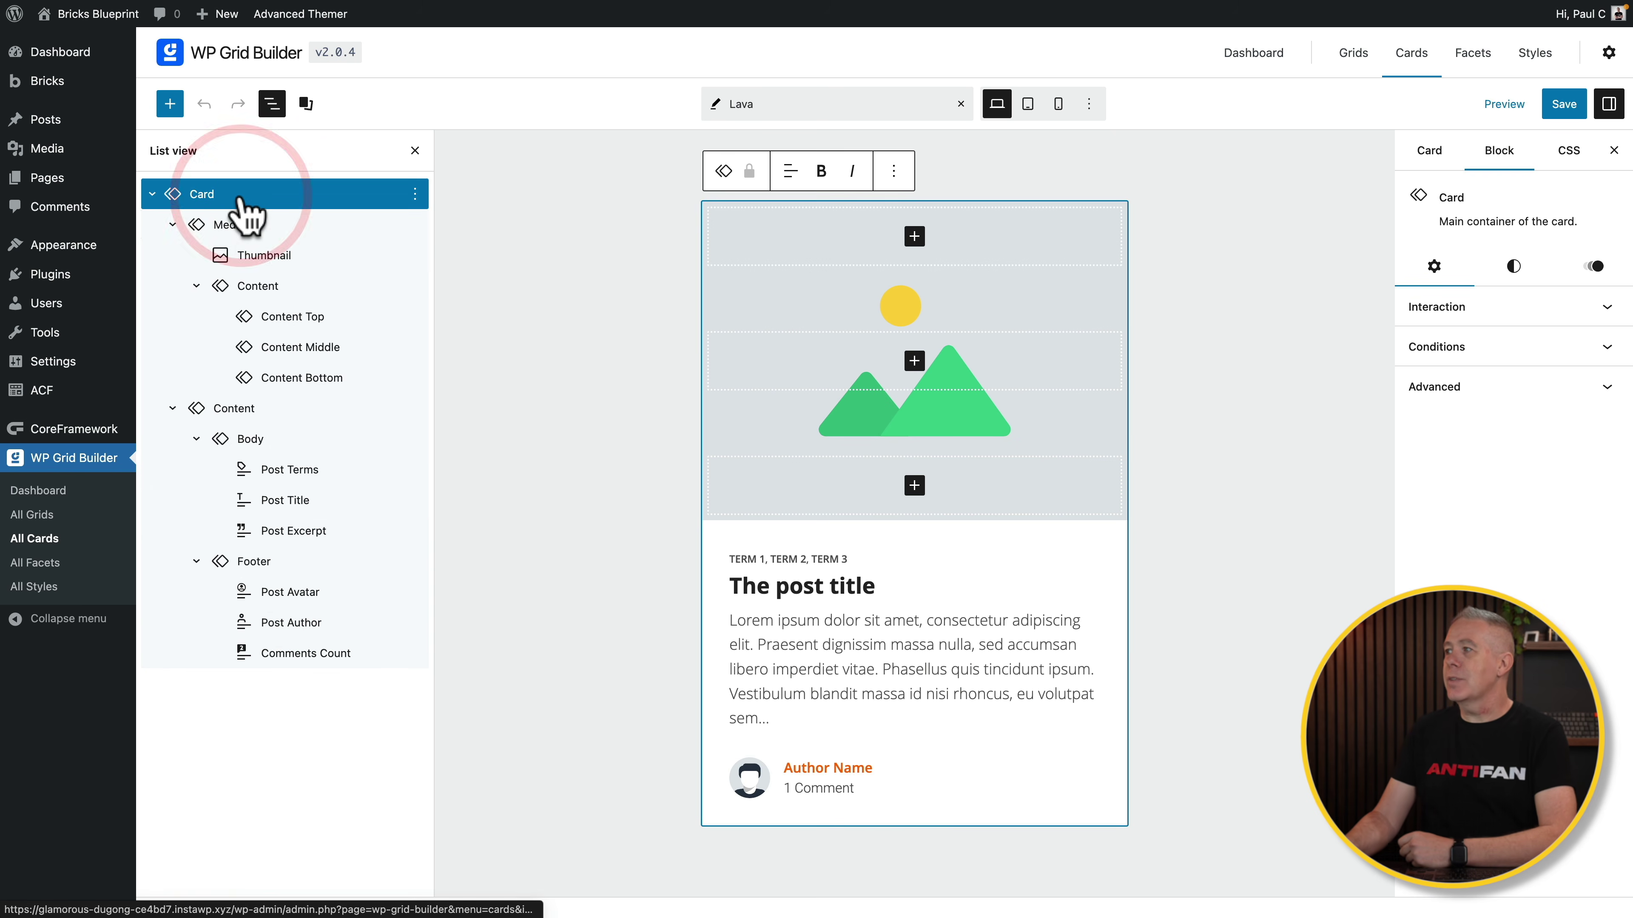
# Try the card's header block and thumbnail overlay, switching each one off again.
pyautogui.click(1432, 157)
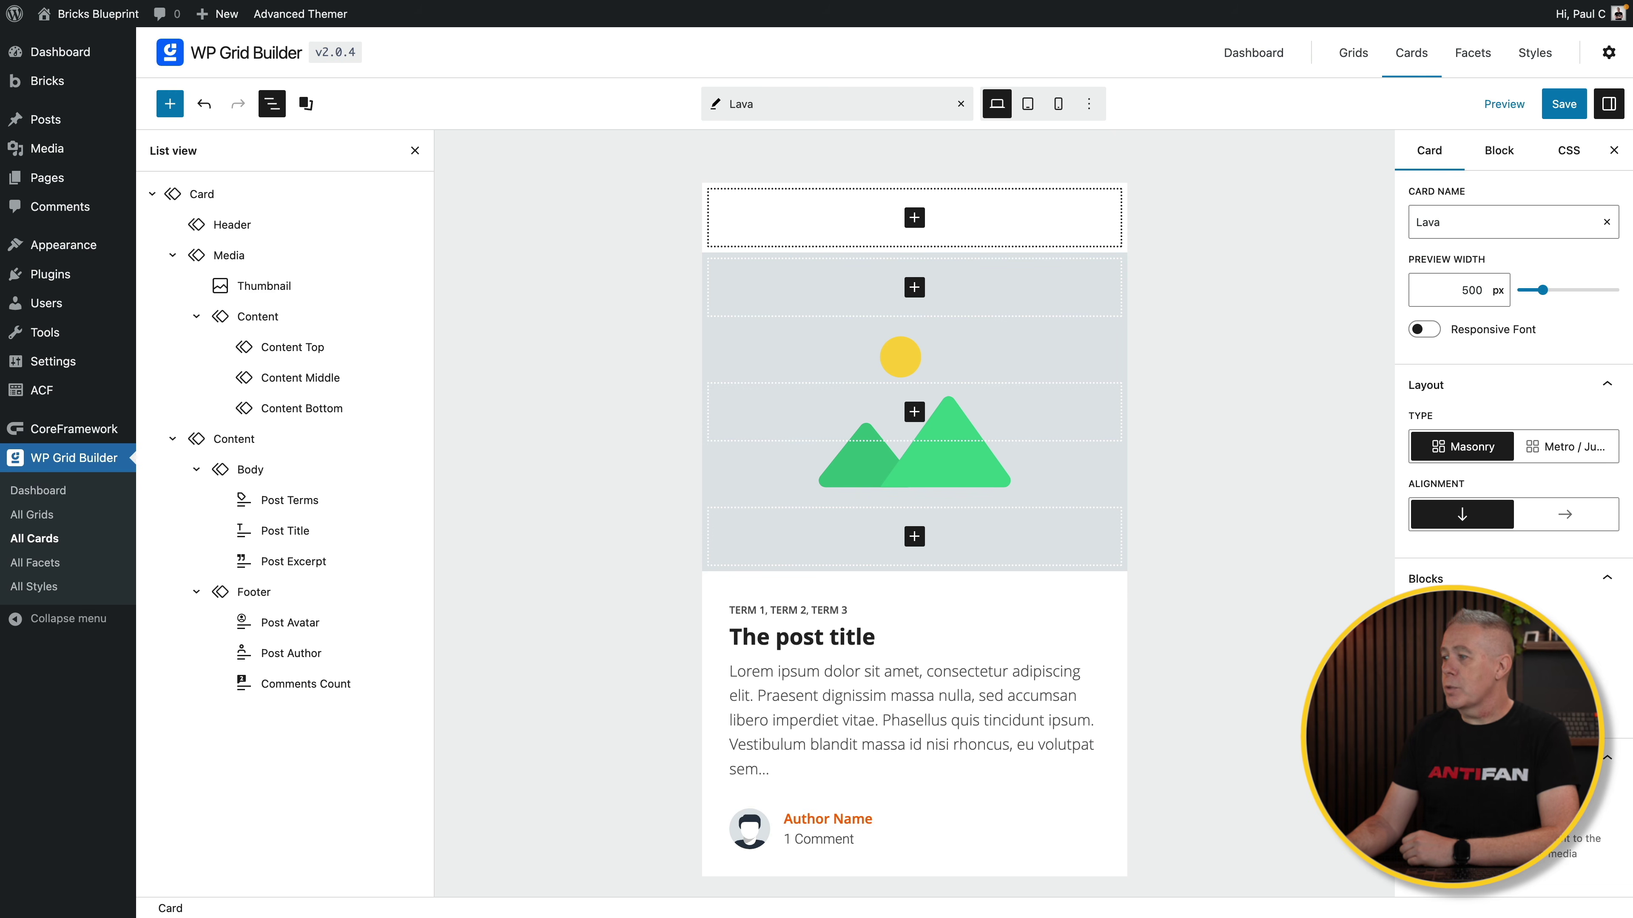
pyautogui.click(1424, 606)
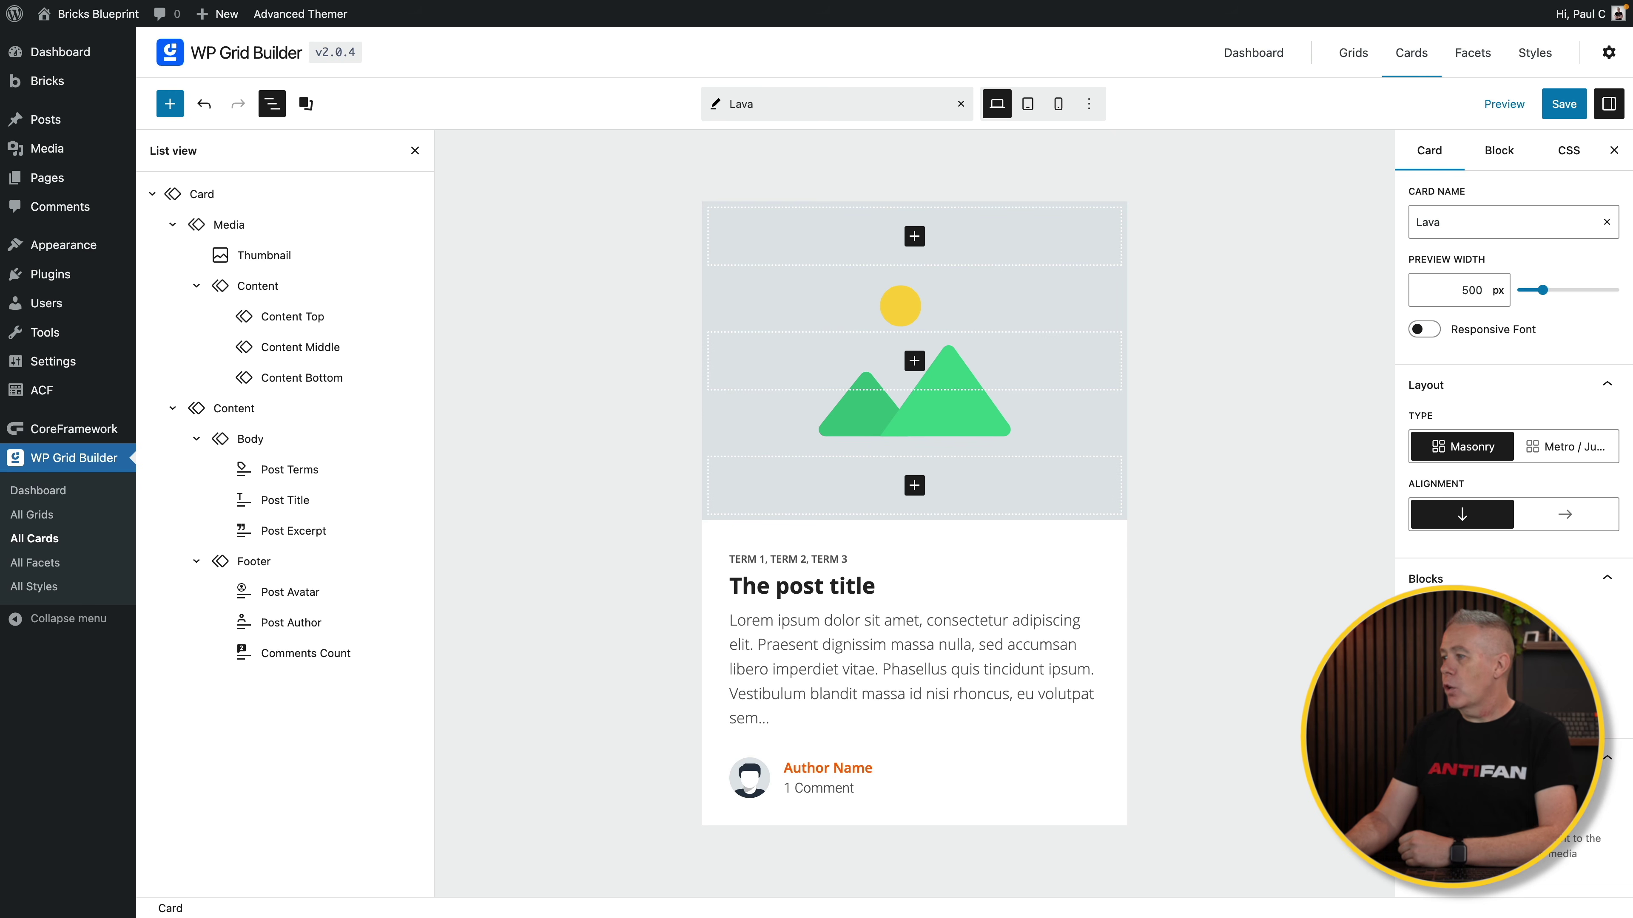
pyautogui.click(1423, 670)
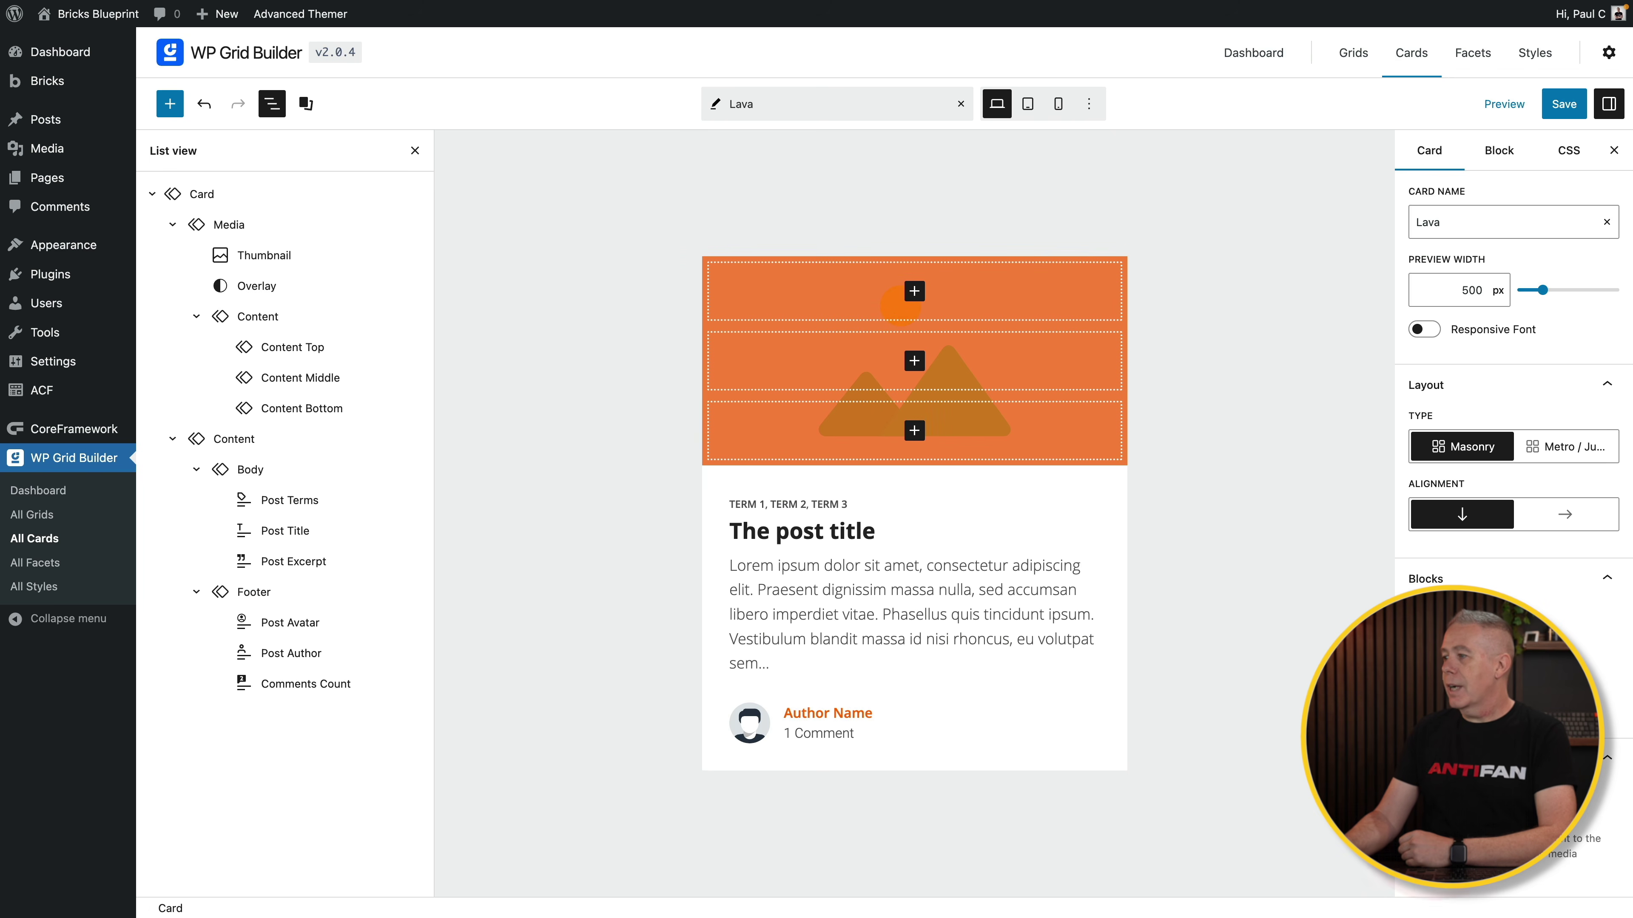
pyautogui.click(1424, 670)
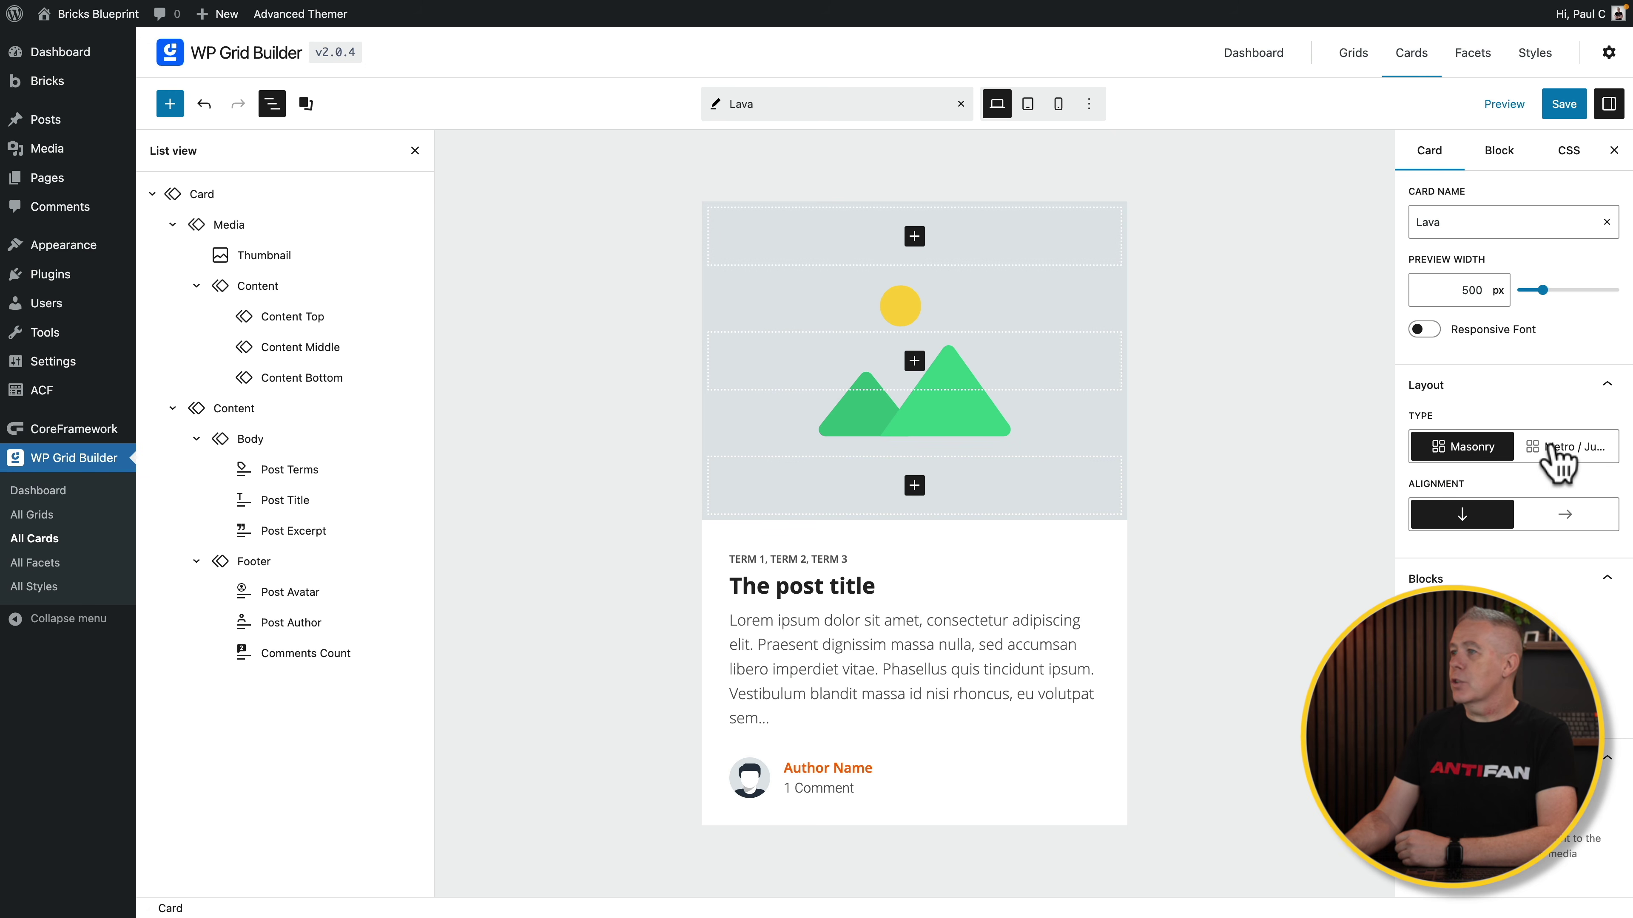
# Try the Metro layout type and the horizontal alignment on the card, restoring Masonry and vertical alignment.
pyautogui.click(1558, 454)
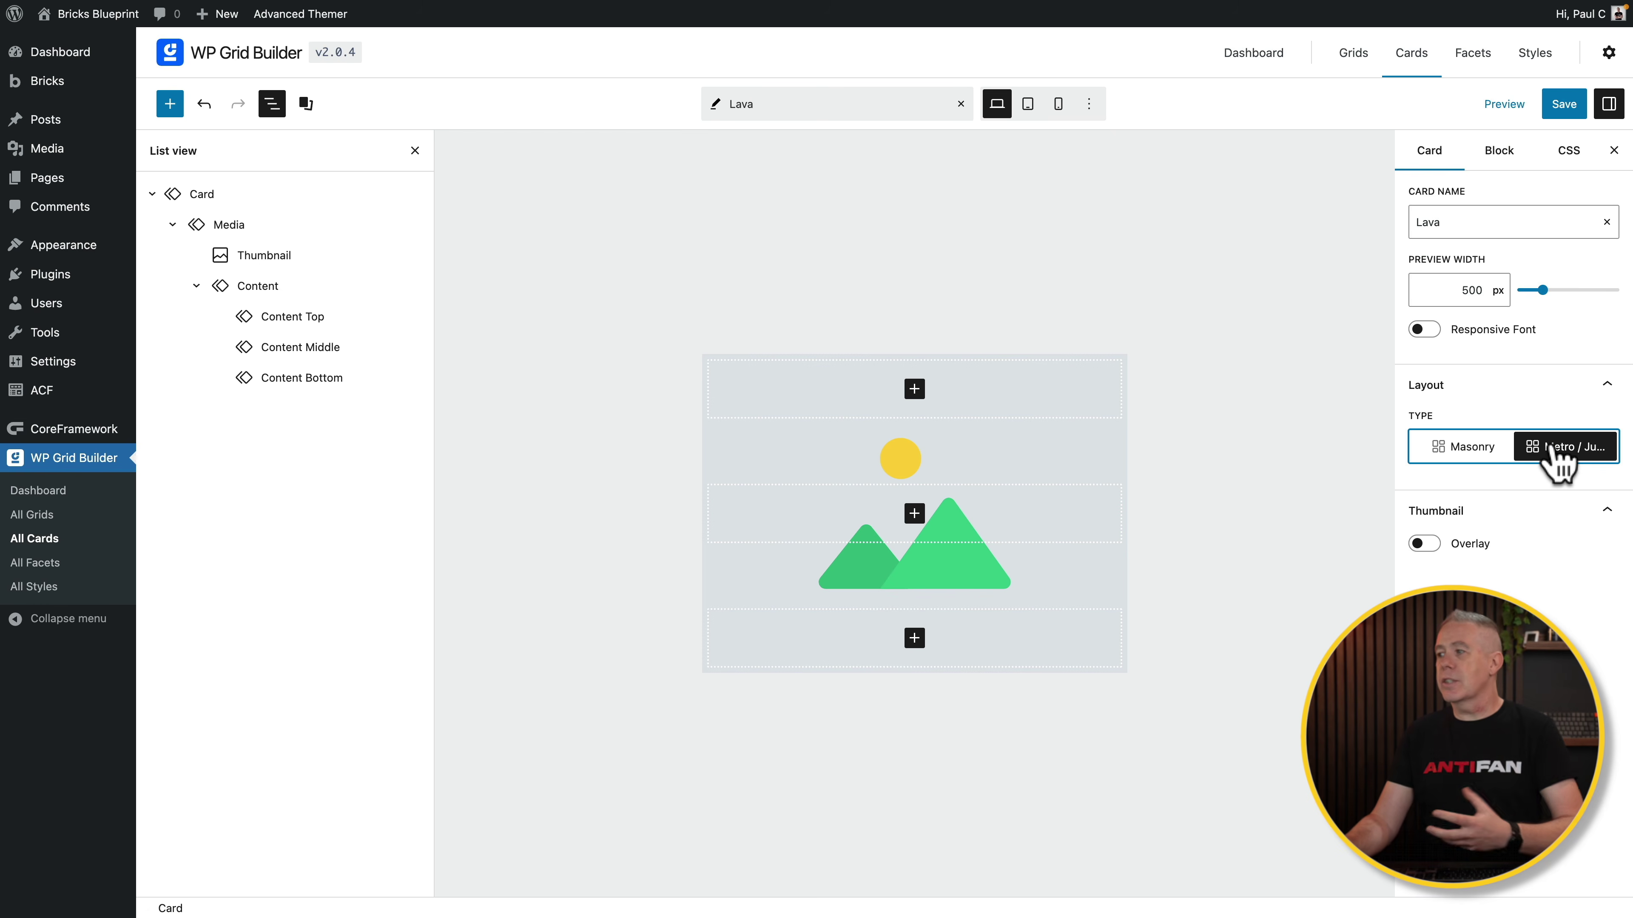
pyautogui.click(1479, 451)
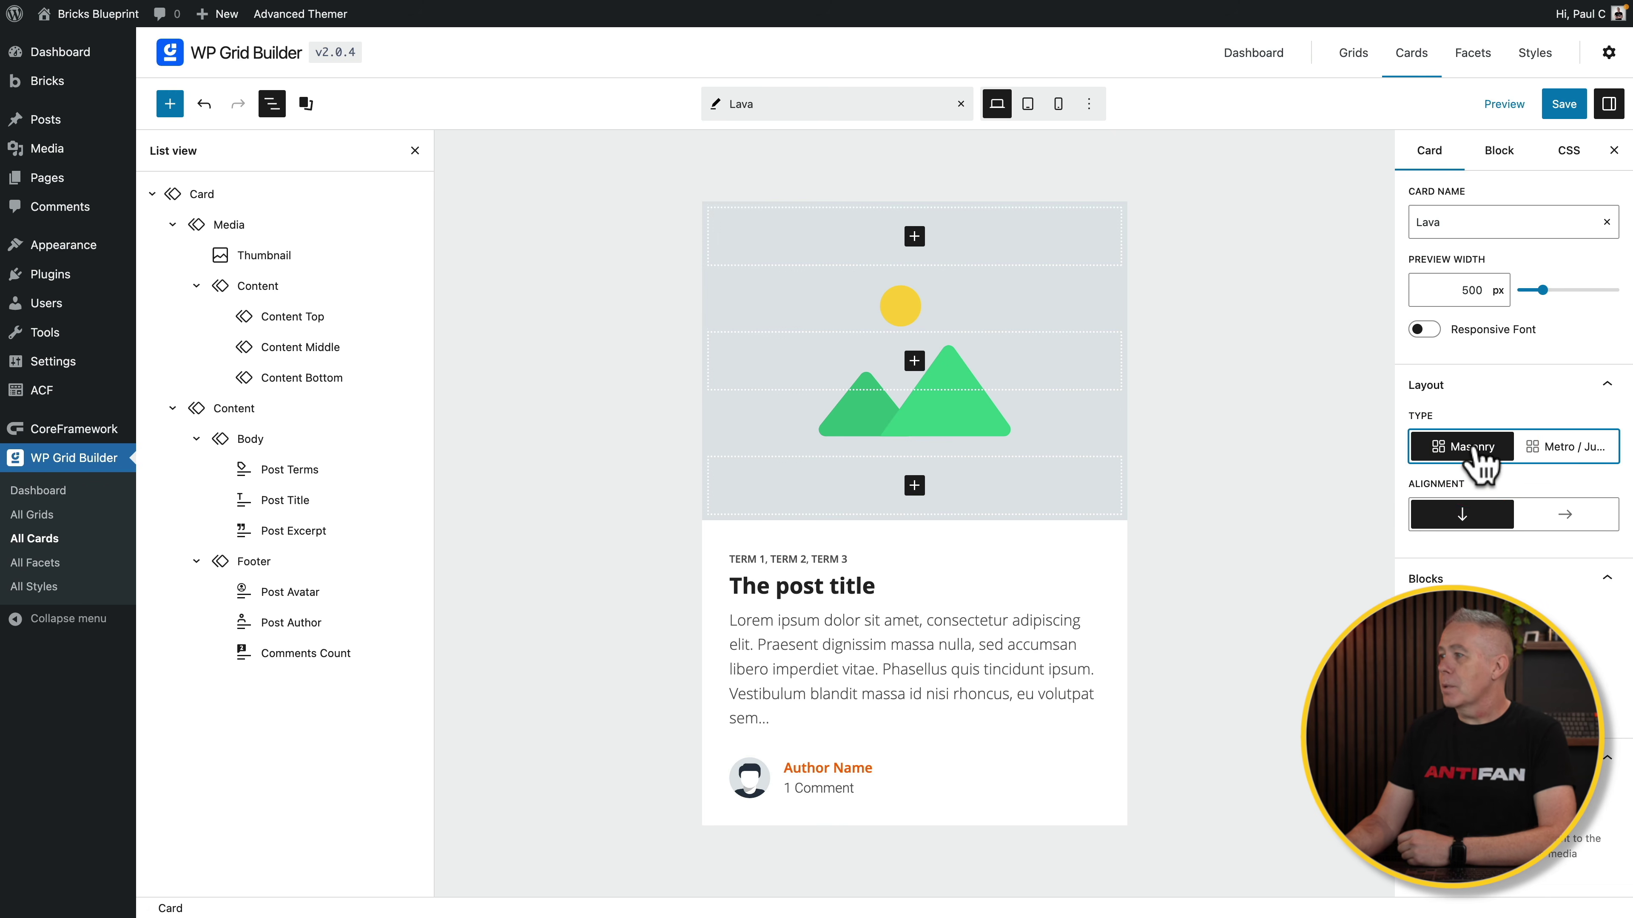
pyautogui.click(1569, 514)
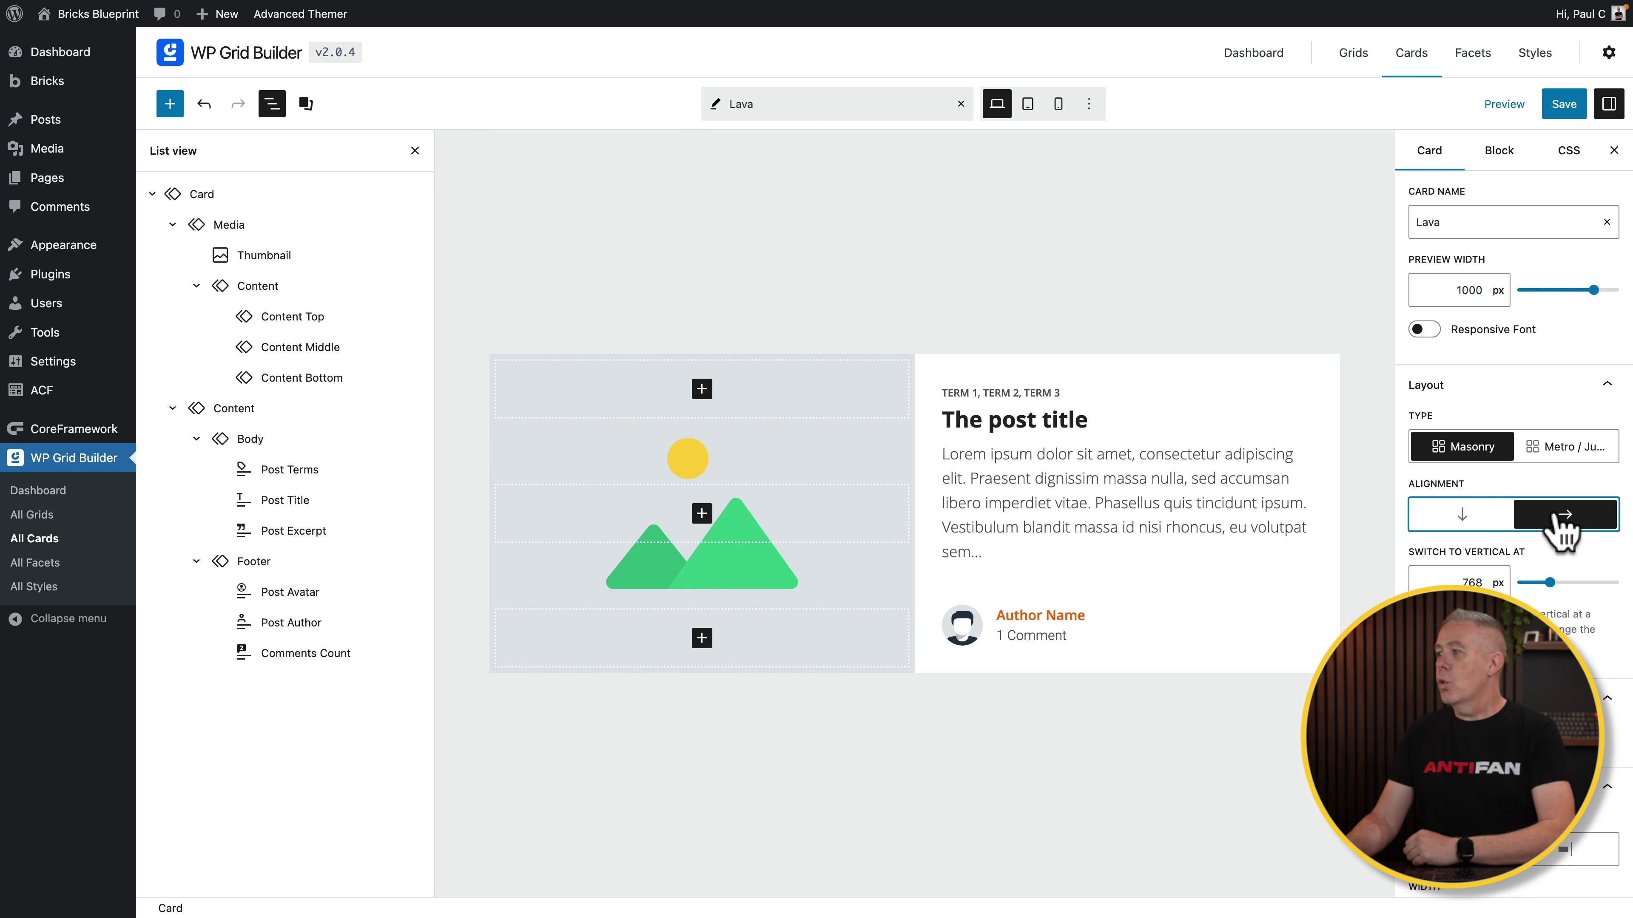
pyautogui.click(1462, 514)
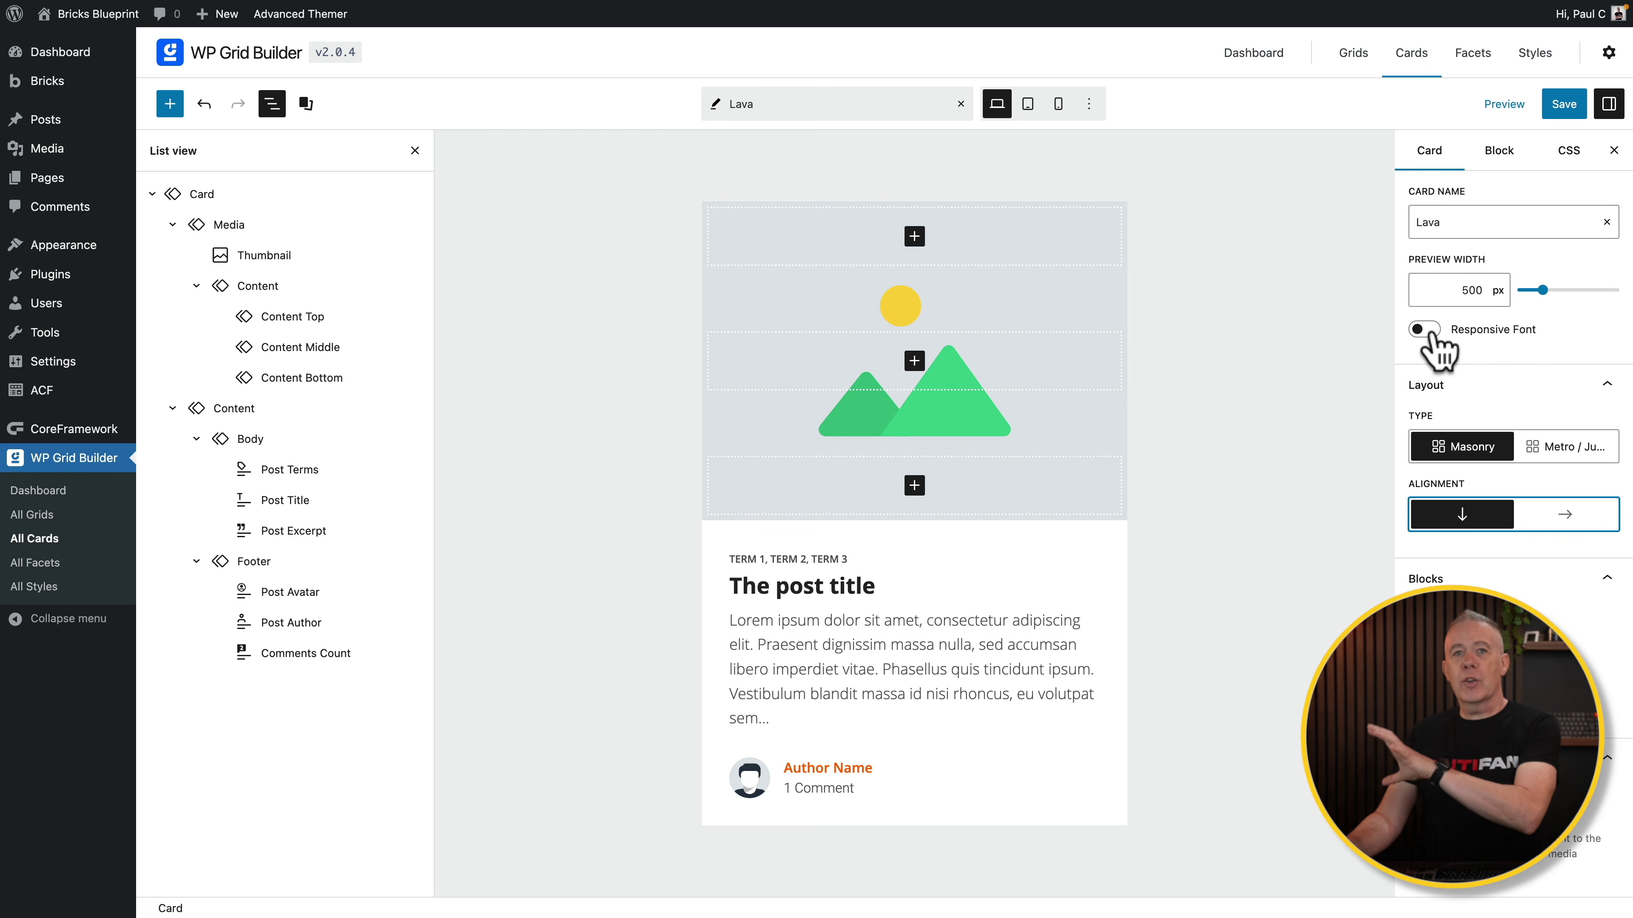
# Examine the on-click interaction options of the Media block, keeping Open/Play Media.
pyautogui.click(1499, 162)
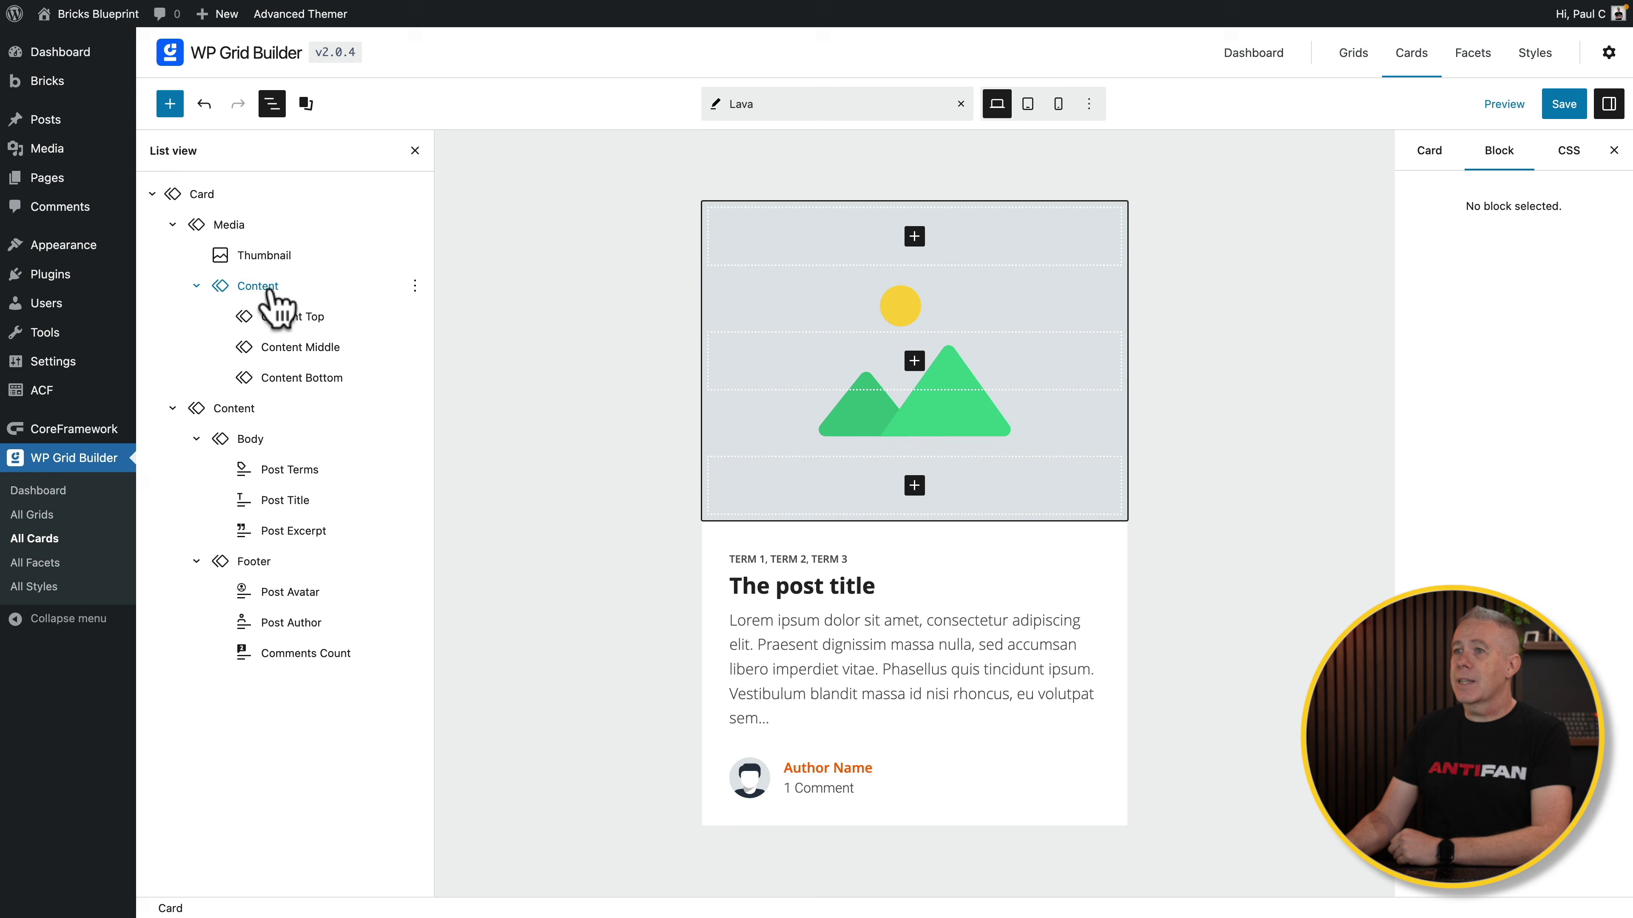
pyautogui.click(232, 226)
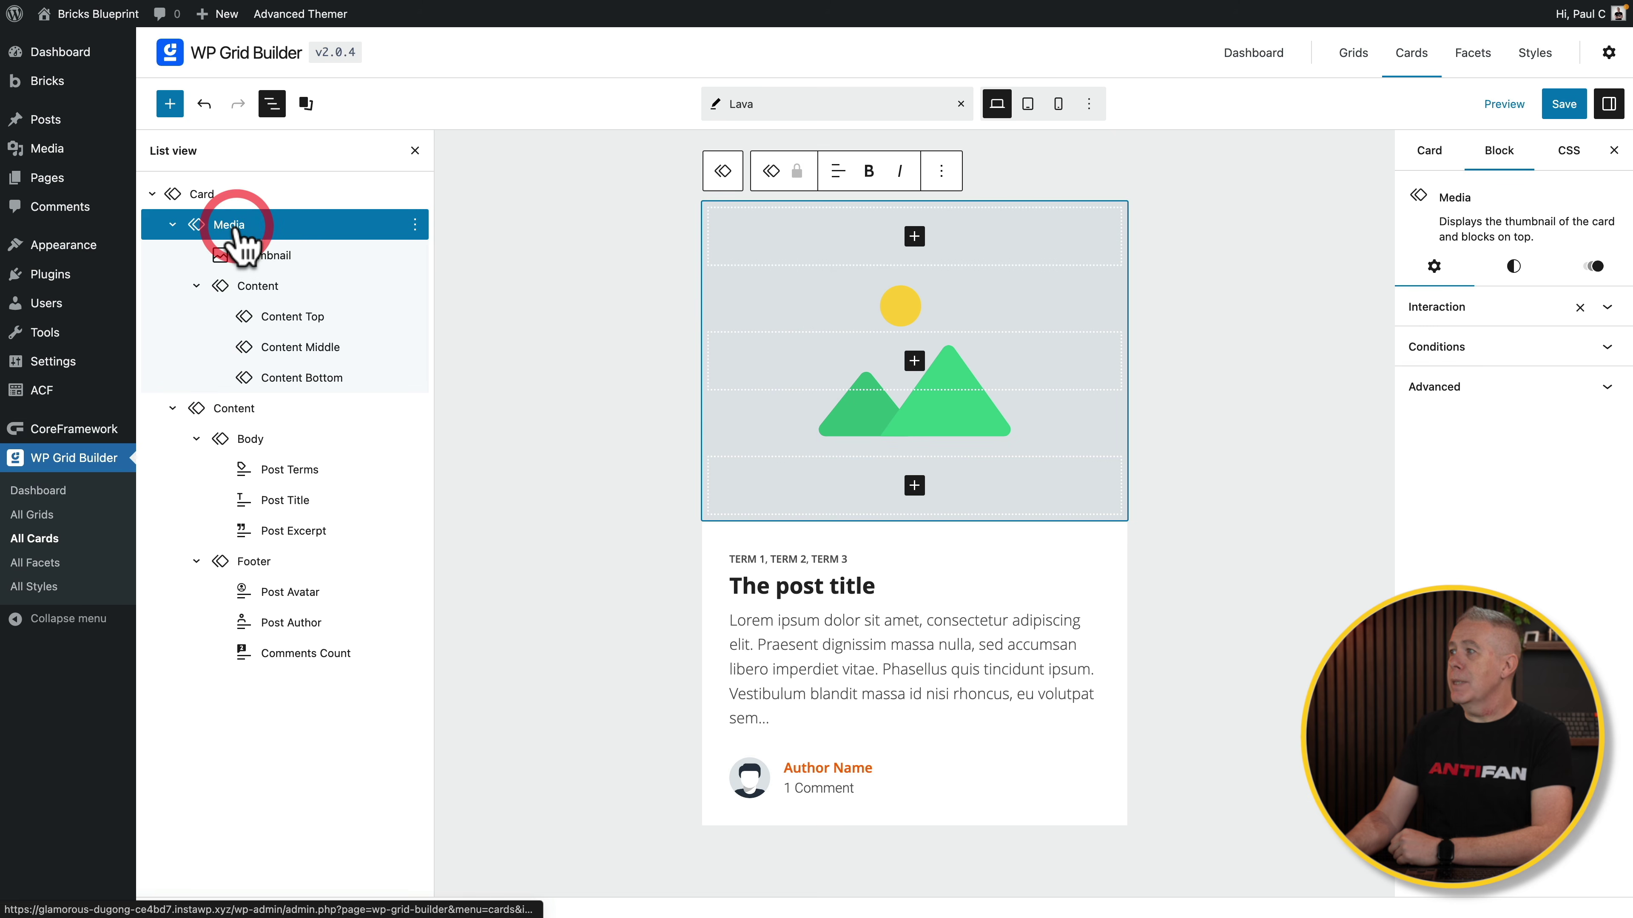
pyautogui.click(1498, 313)
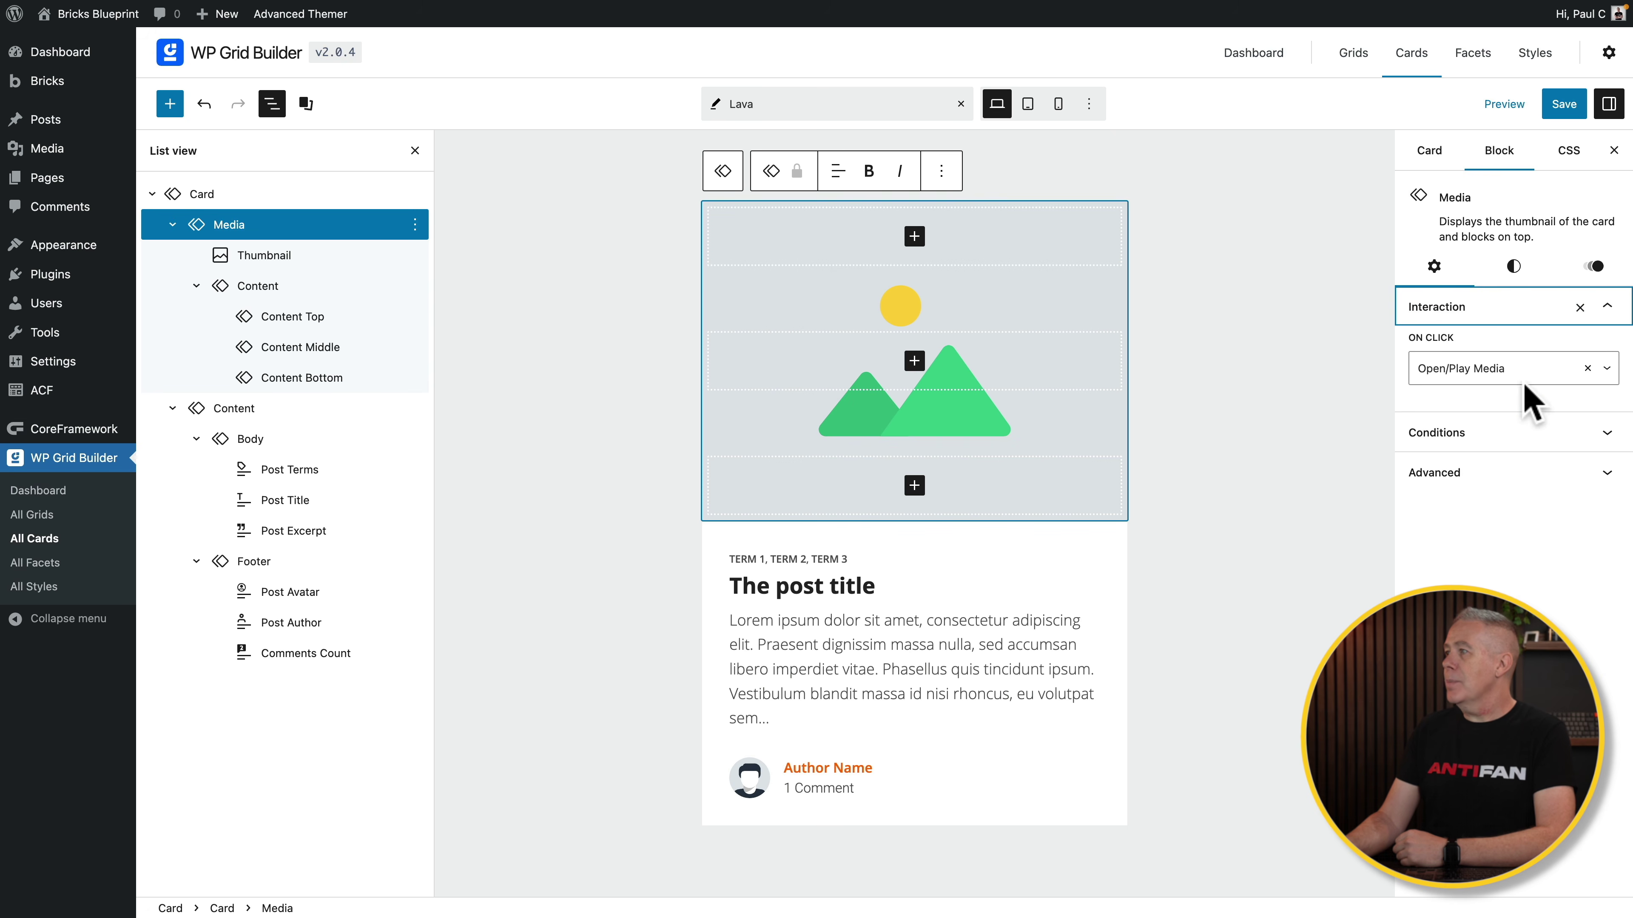
pyautogui.click(1606, 370)
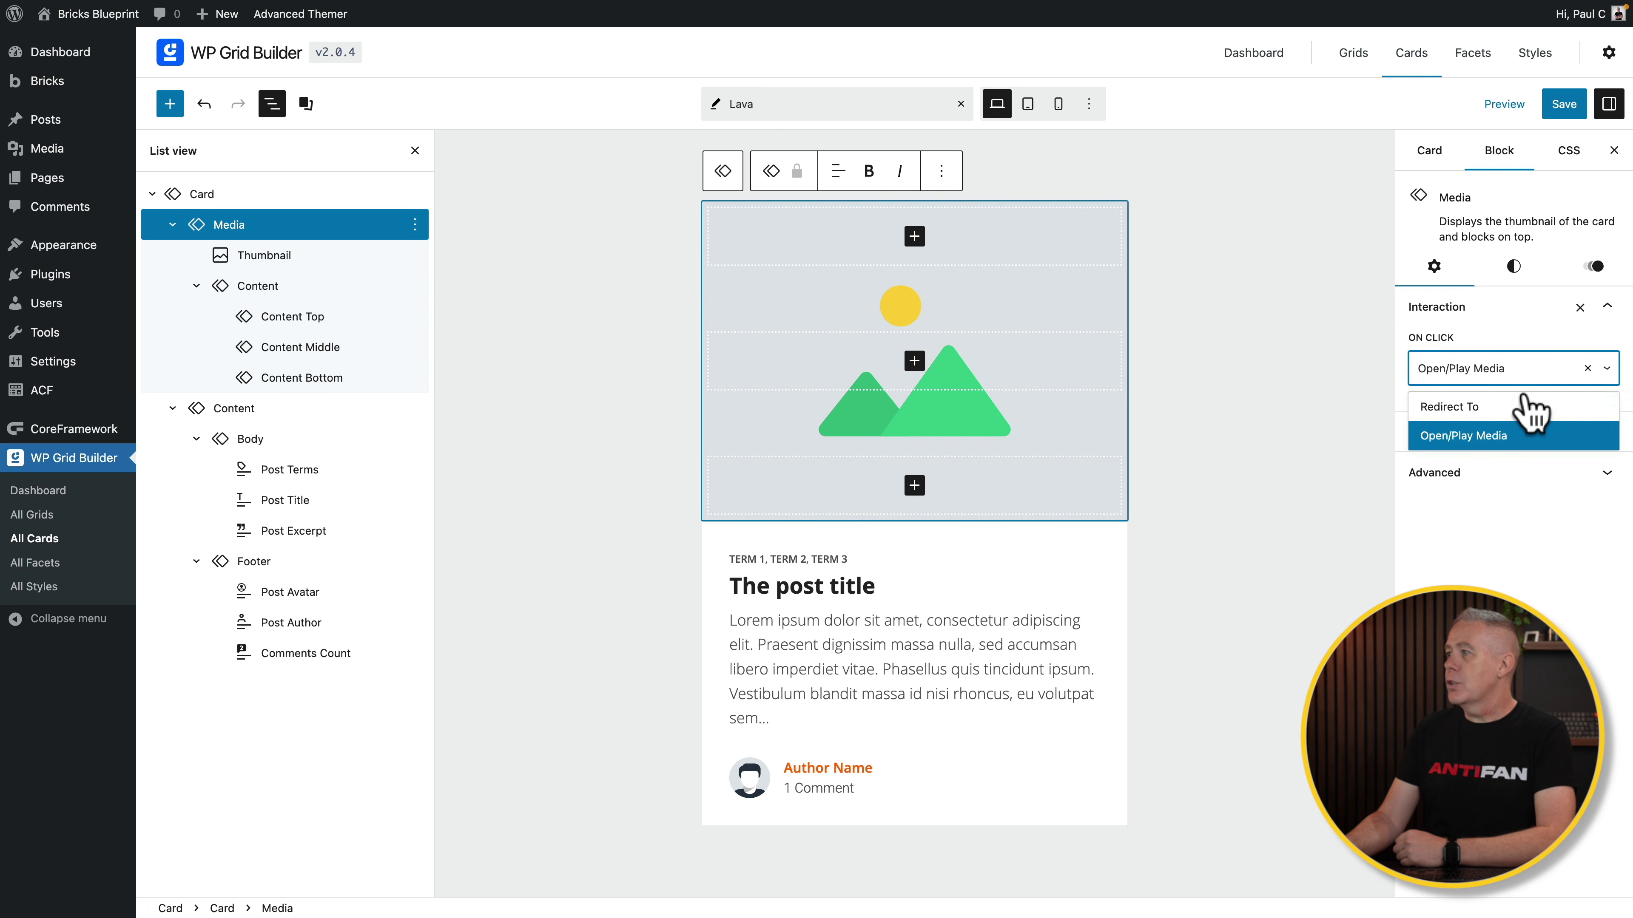
pyautogui.click(1504, 437)
# Add a render condition to the Media block and review the post, term and user data available for it.
pyautogui.click(1468, 432)
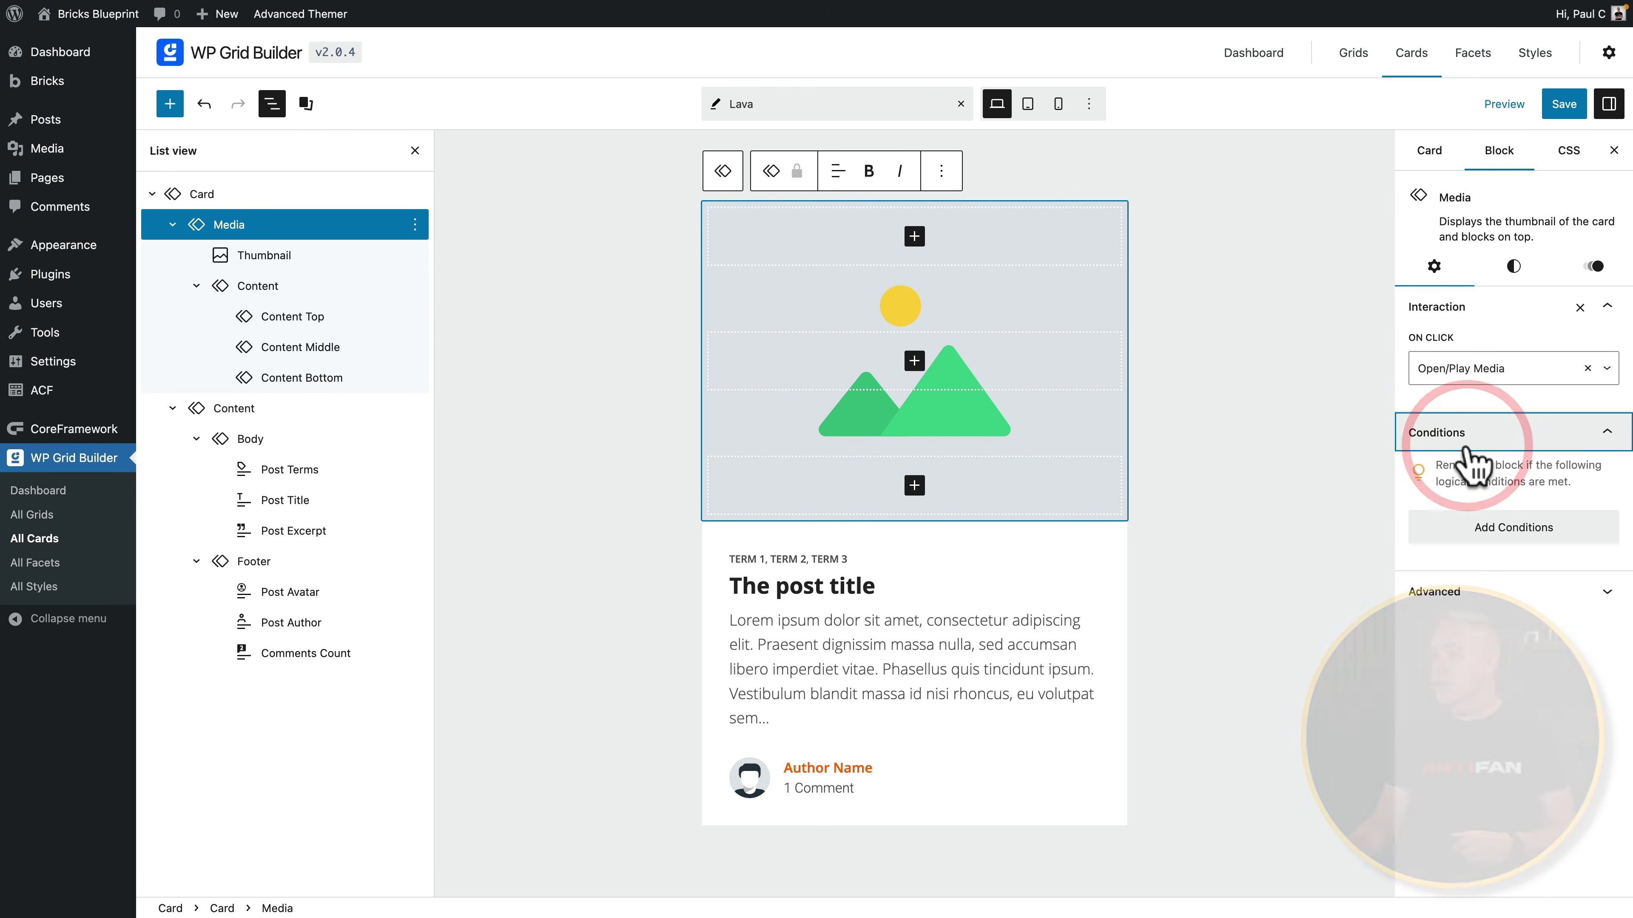
pyautogui.click(1480, 528)
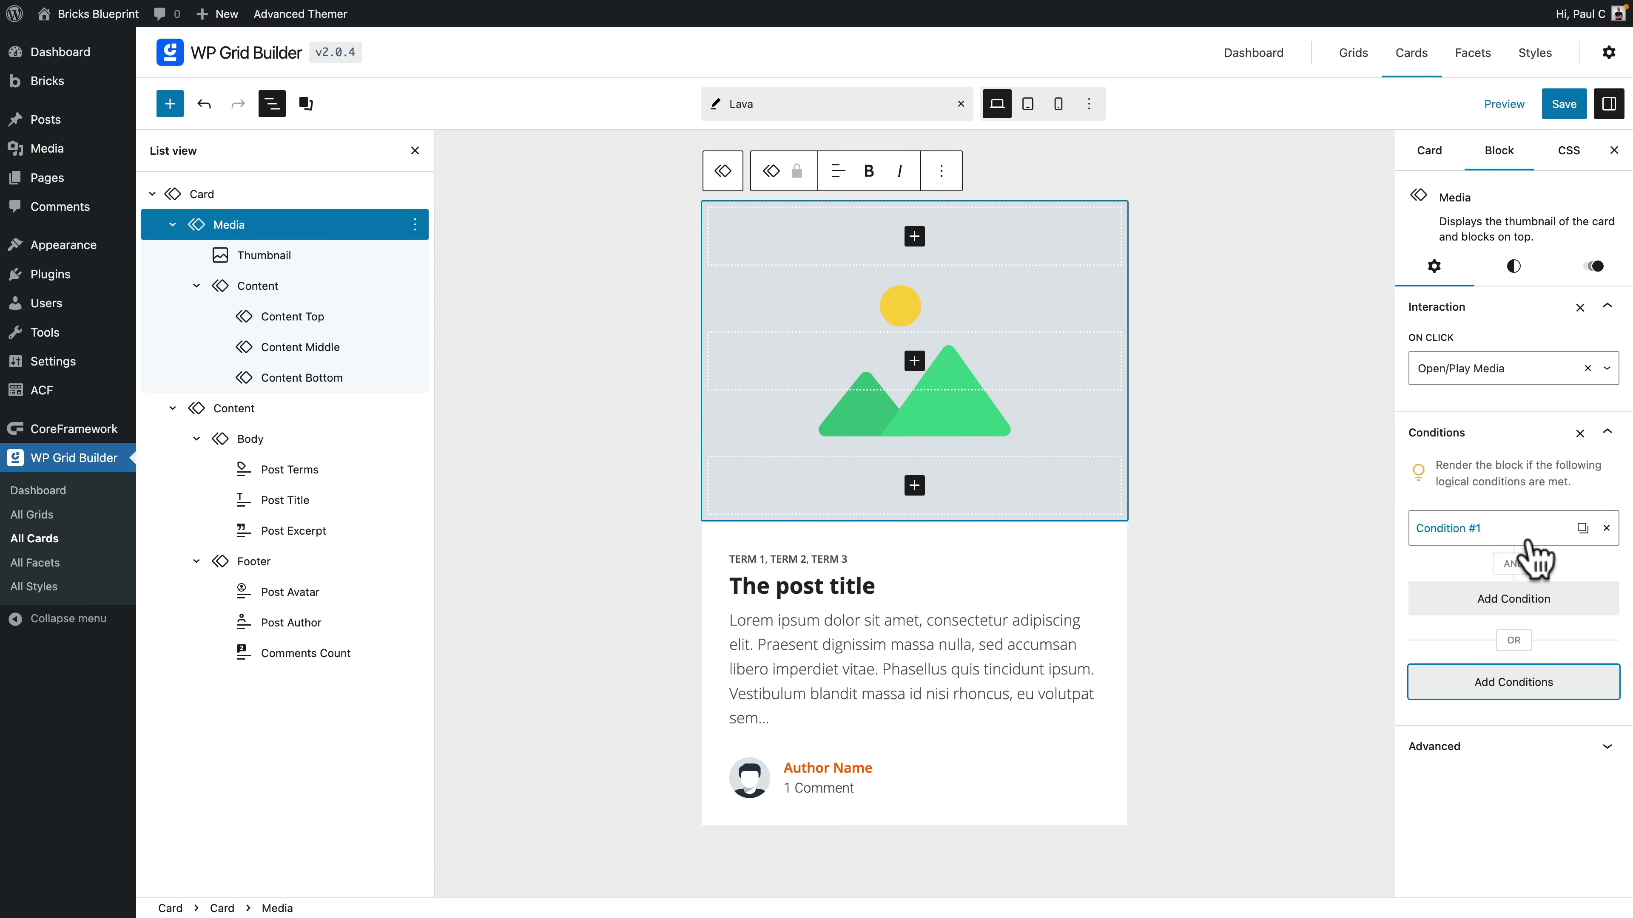
pyautogui.click(1556, 529)
pyautogui.click(1561, 601)
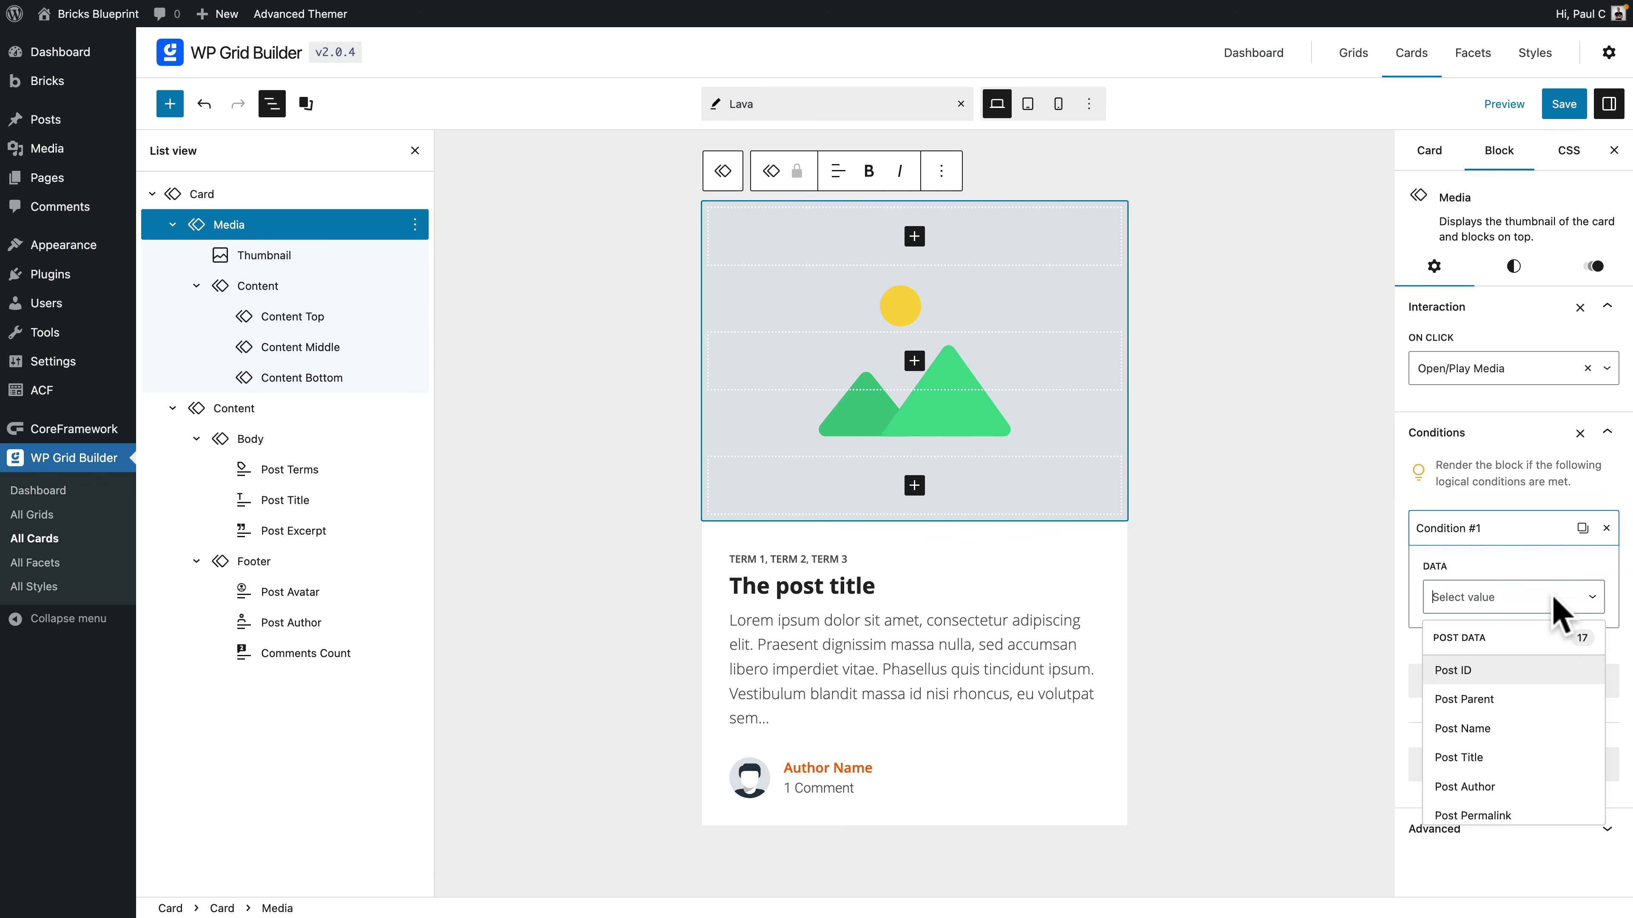
pyautogui.scroll(-4, 1537, 746)
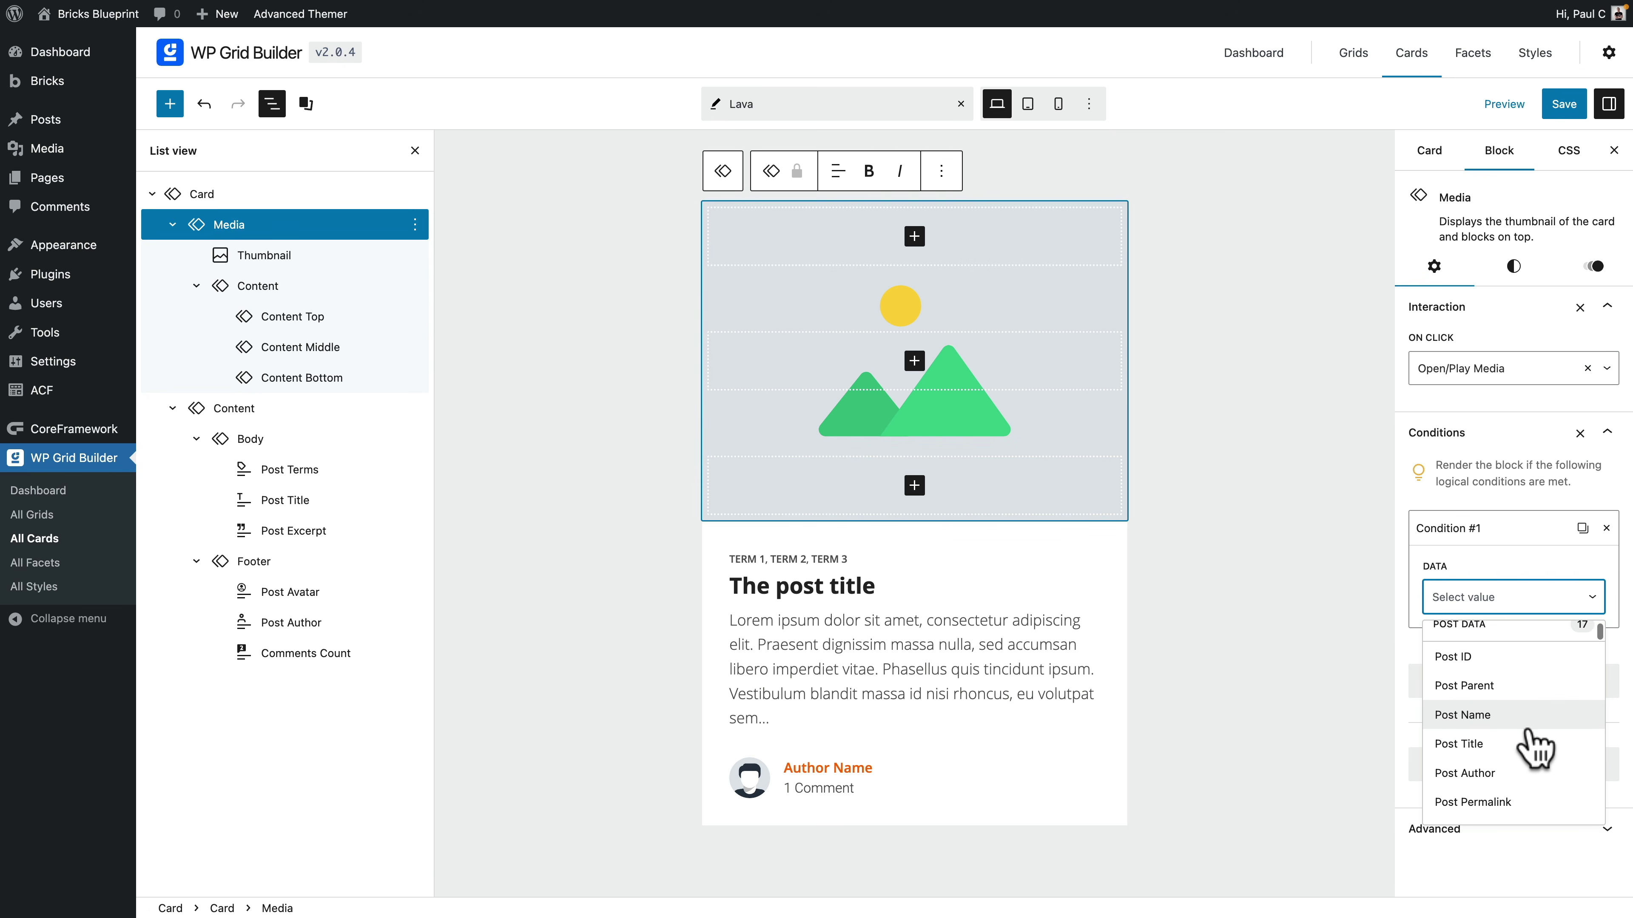
pyautogui.scroll(-6, 1536, 746)
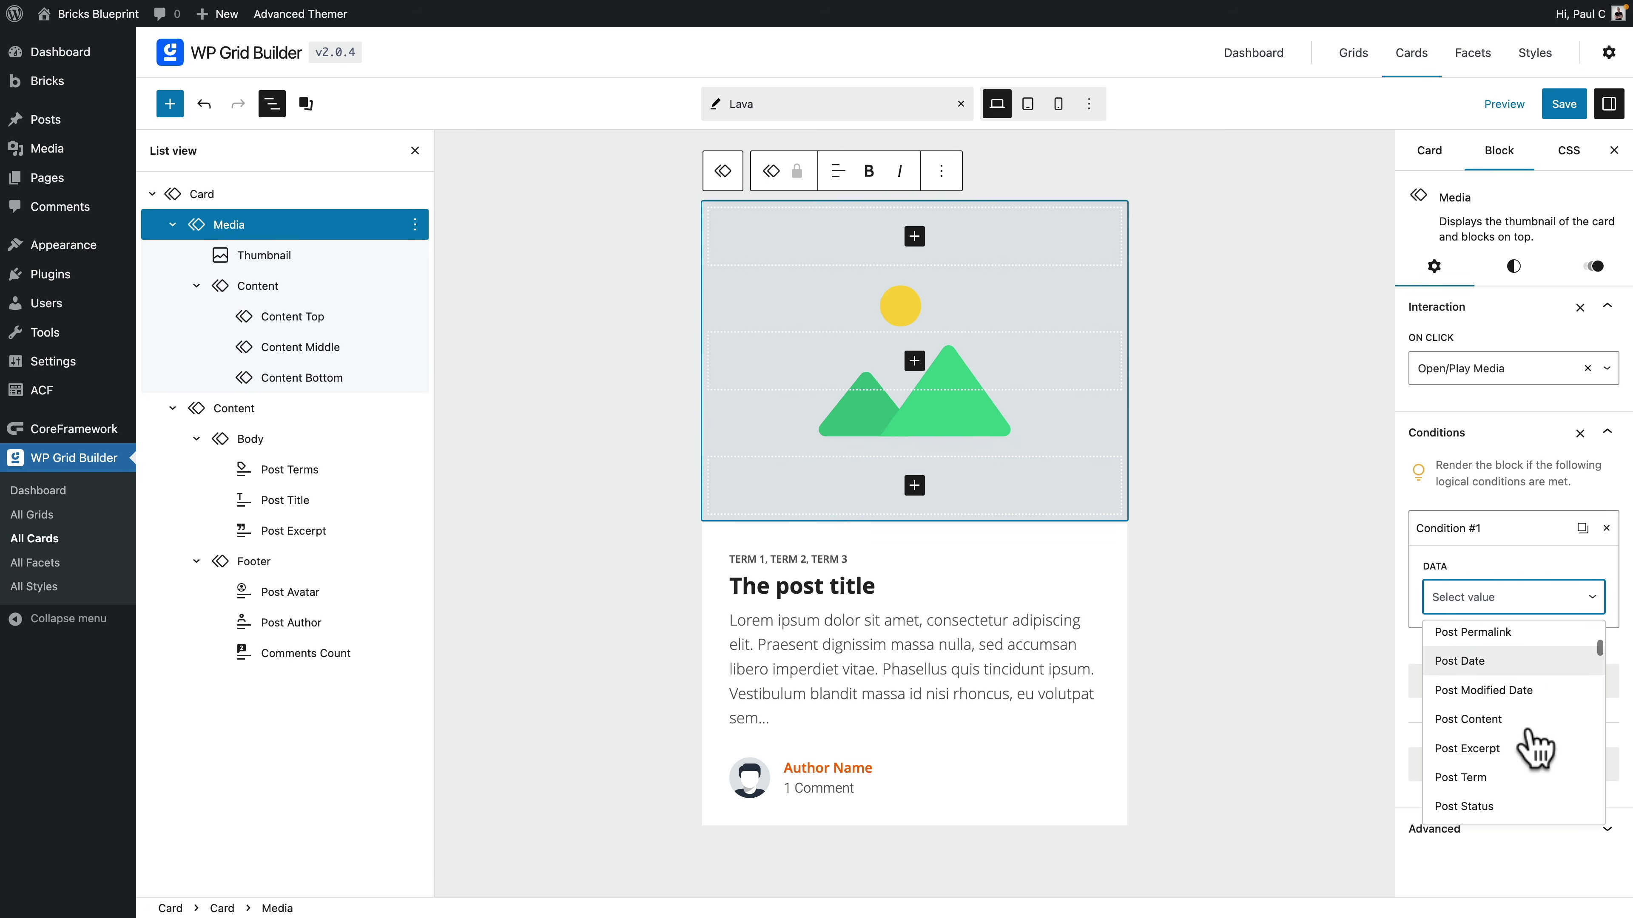
pyautogui.scroll(-6, 1533, 736)
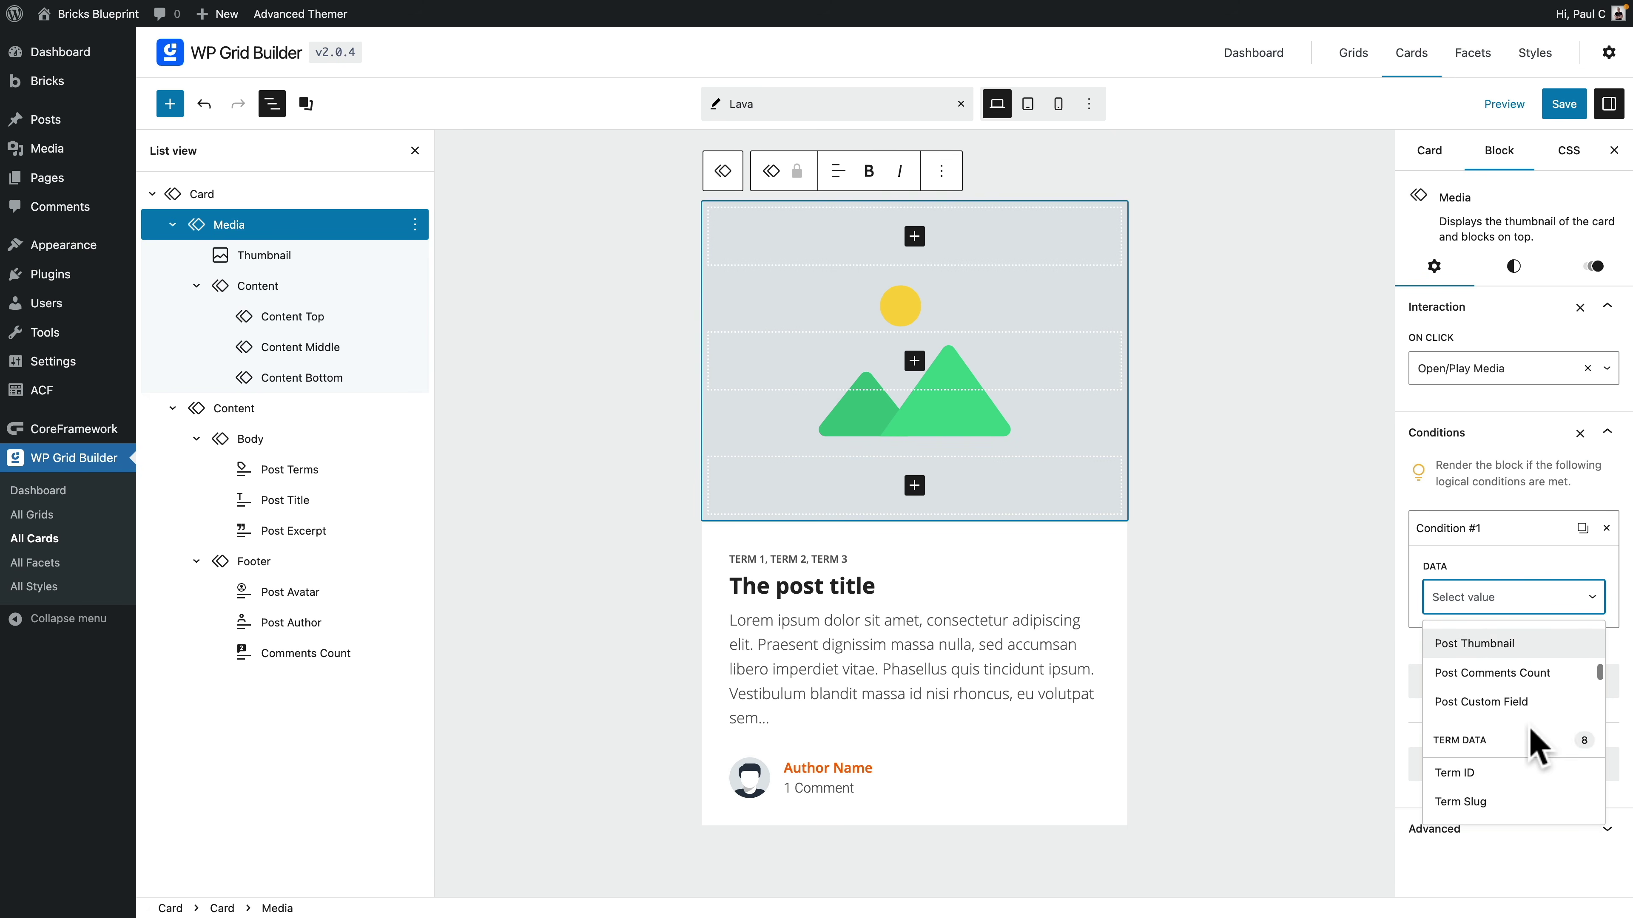
pyautogui.scroll(-8, 1532, 733)
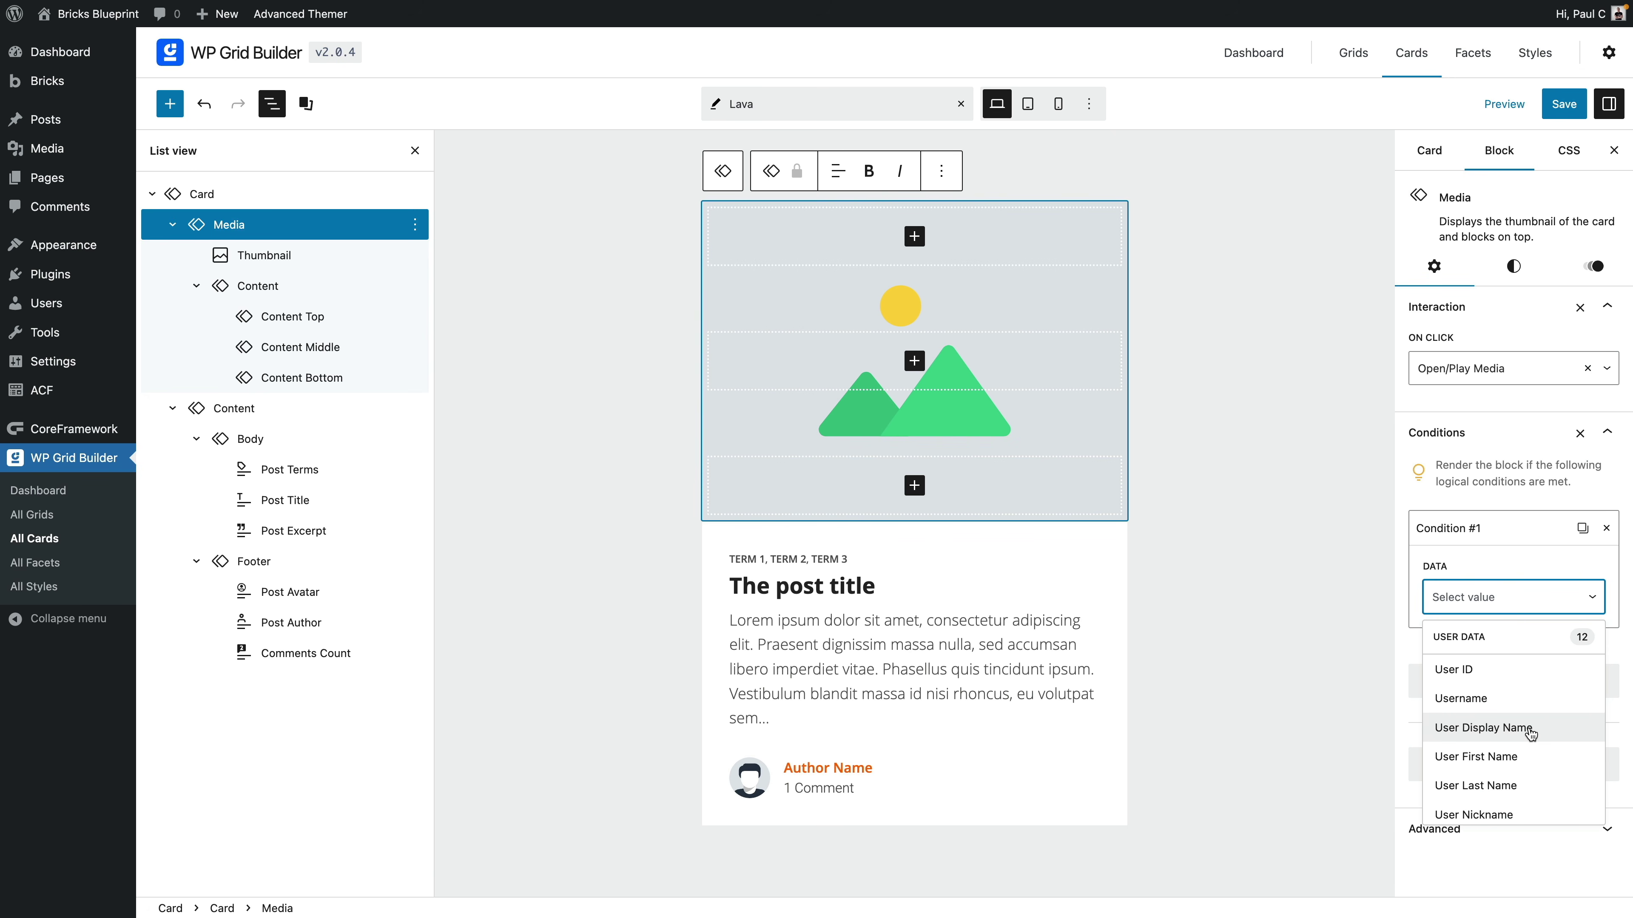
pyautogui.click(1536, 541)
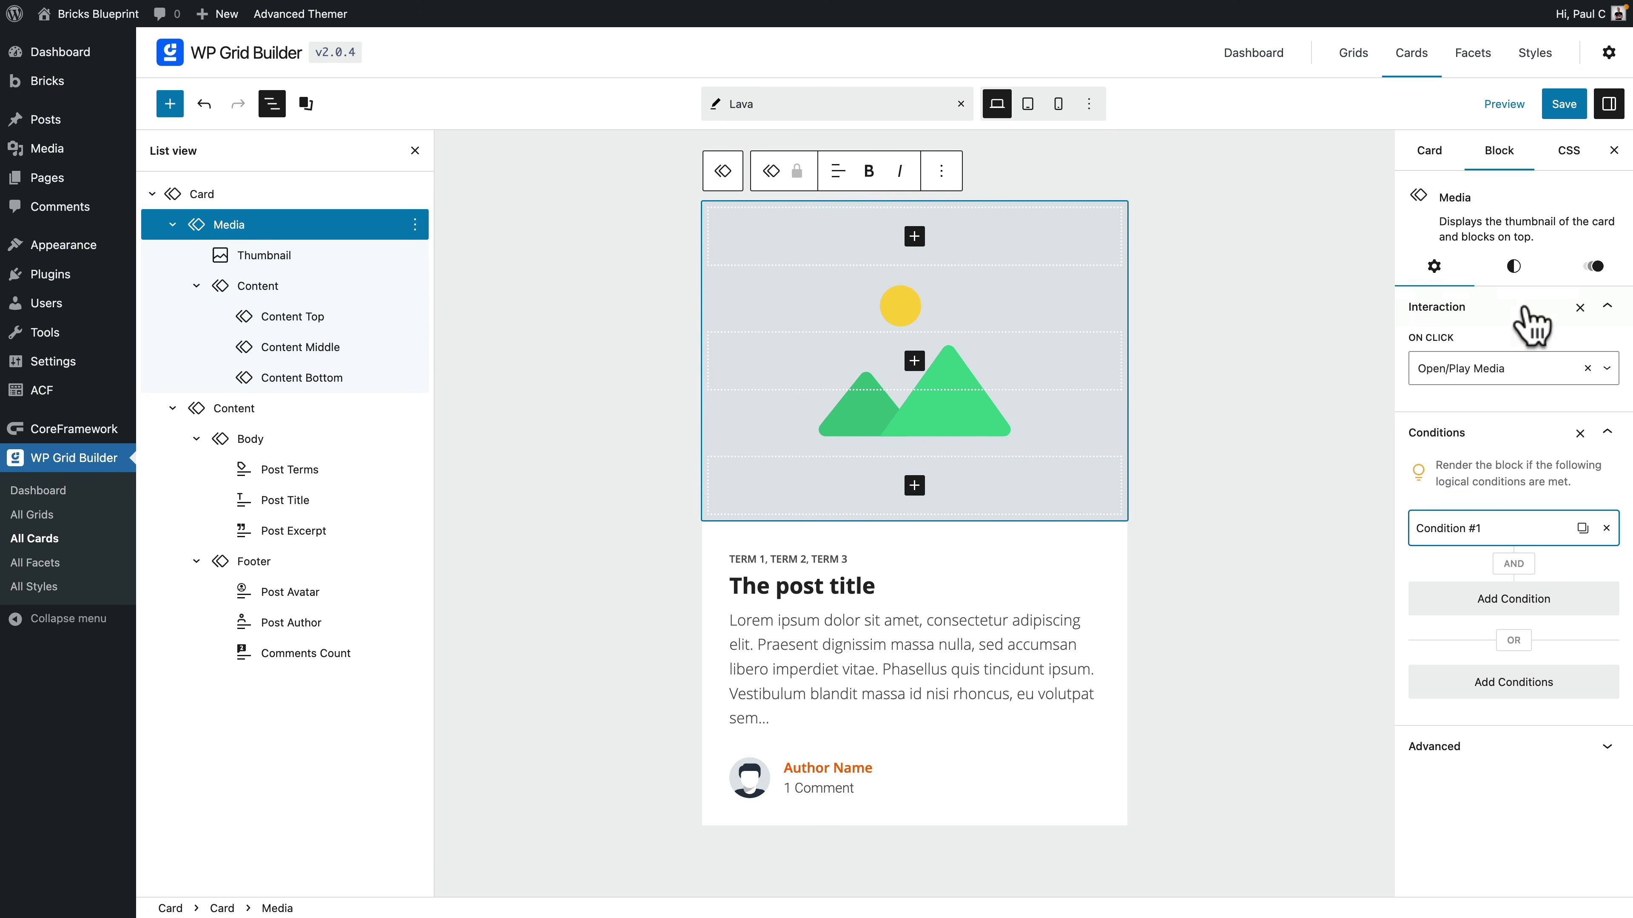
# Examine the Media block's style states and the source options for its hover state.
pyautogui.click(1517, 269)
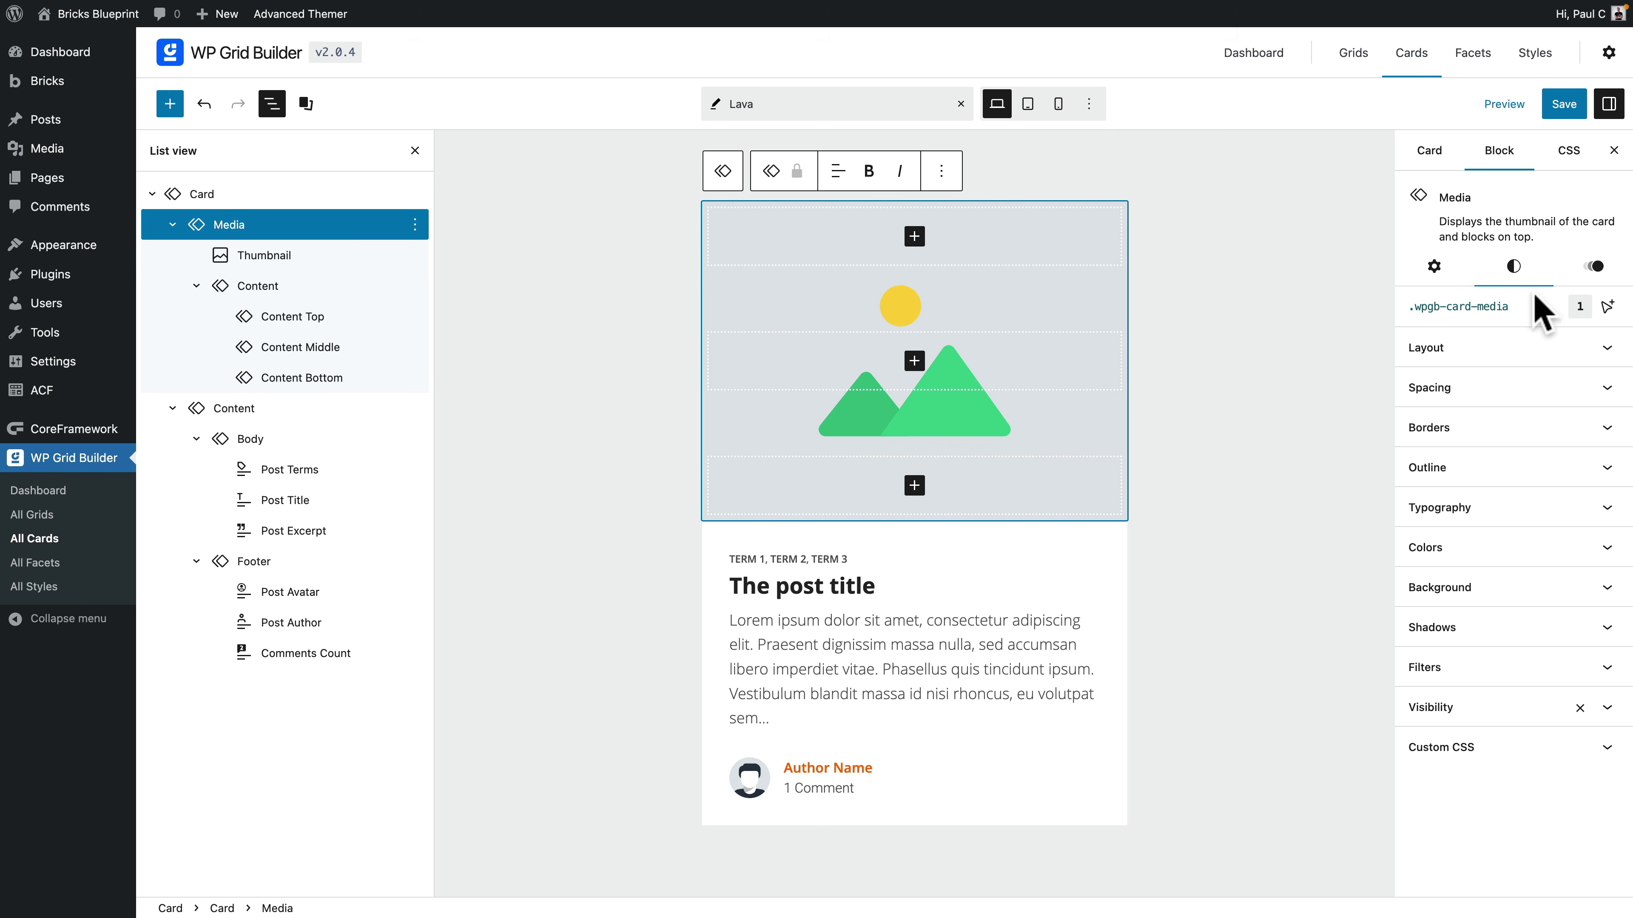
pyautogui.click(1608, 308)
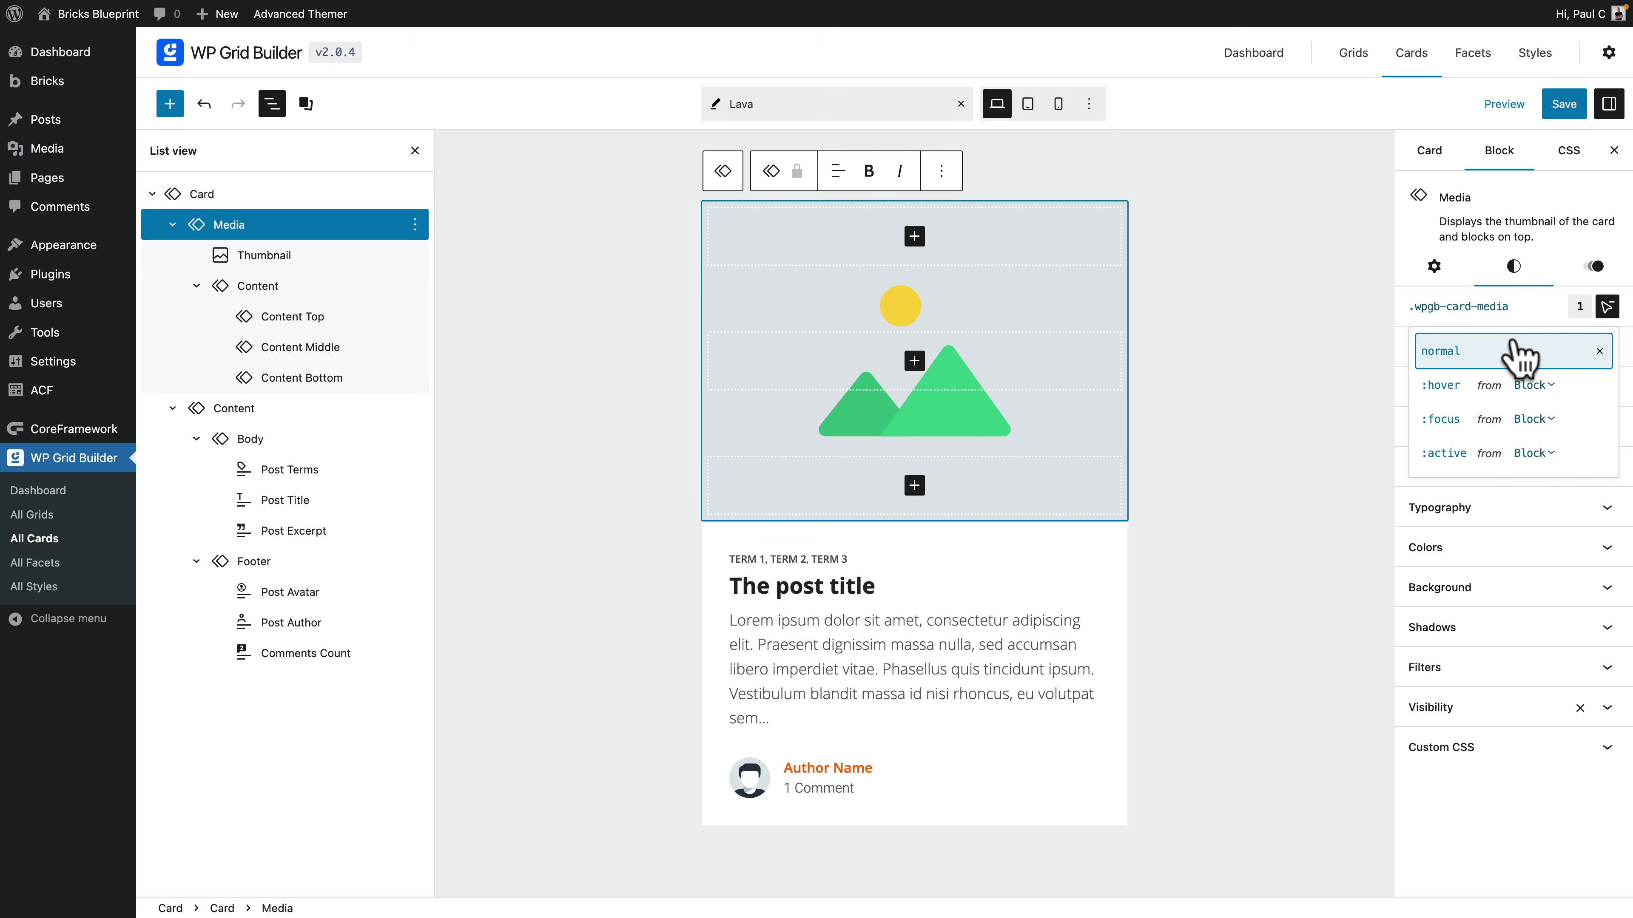
pyautogui.click(1546, 386)
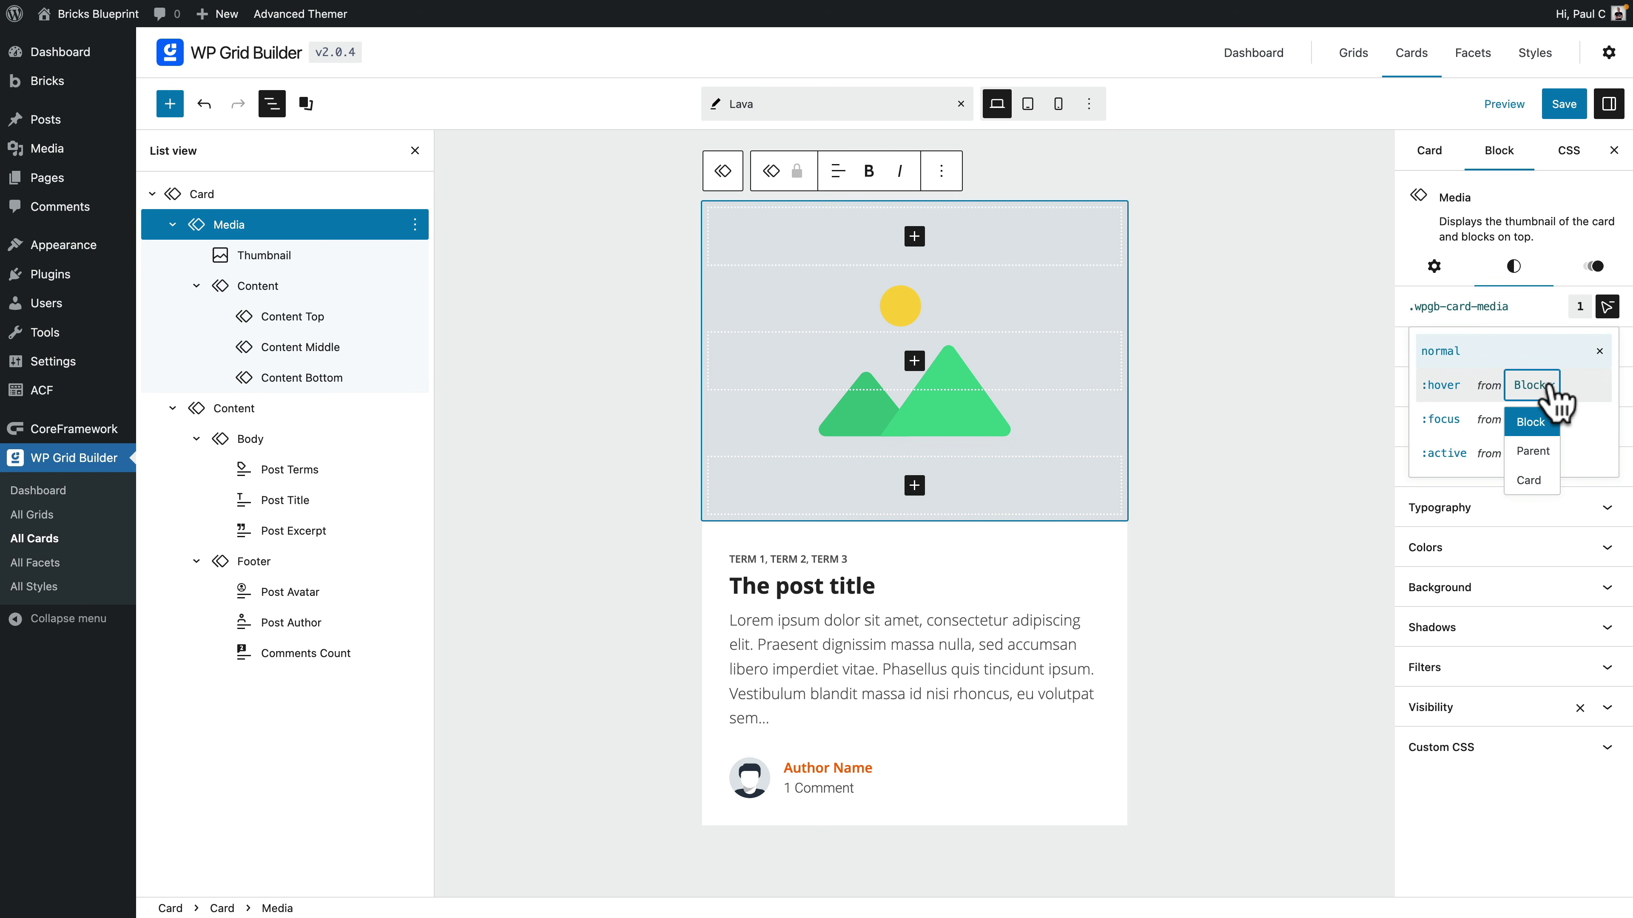
pyautogui.click(1540, 309)
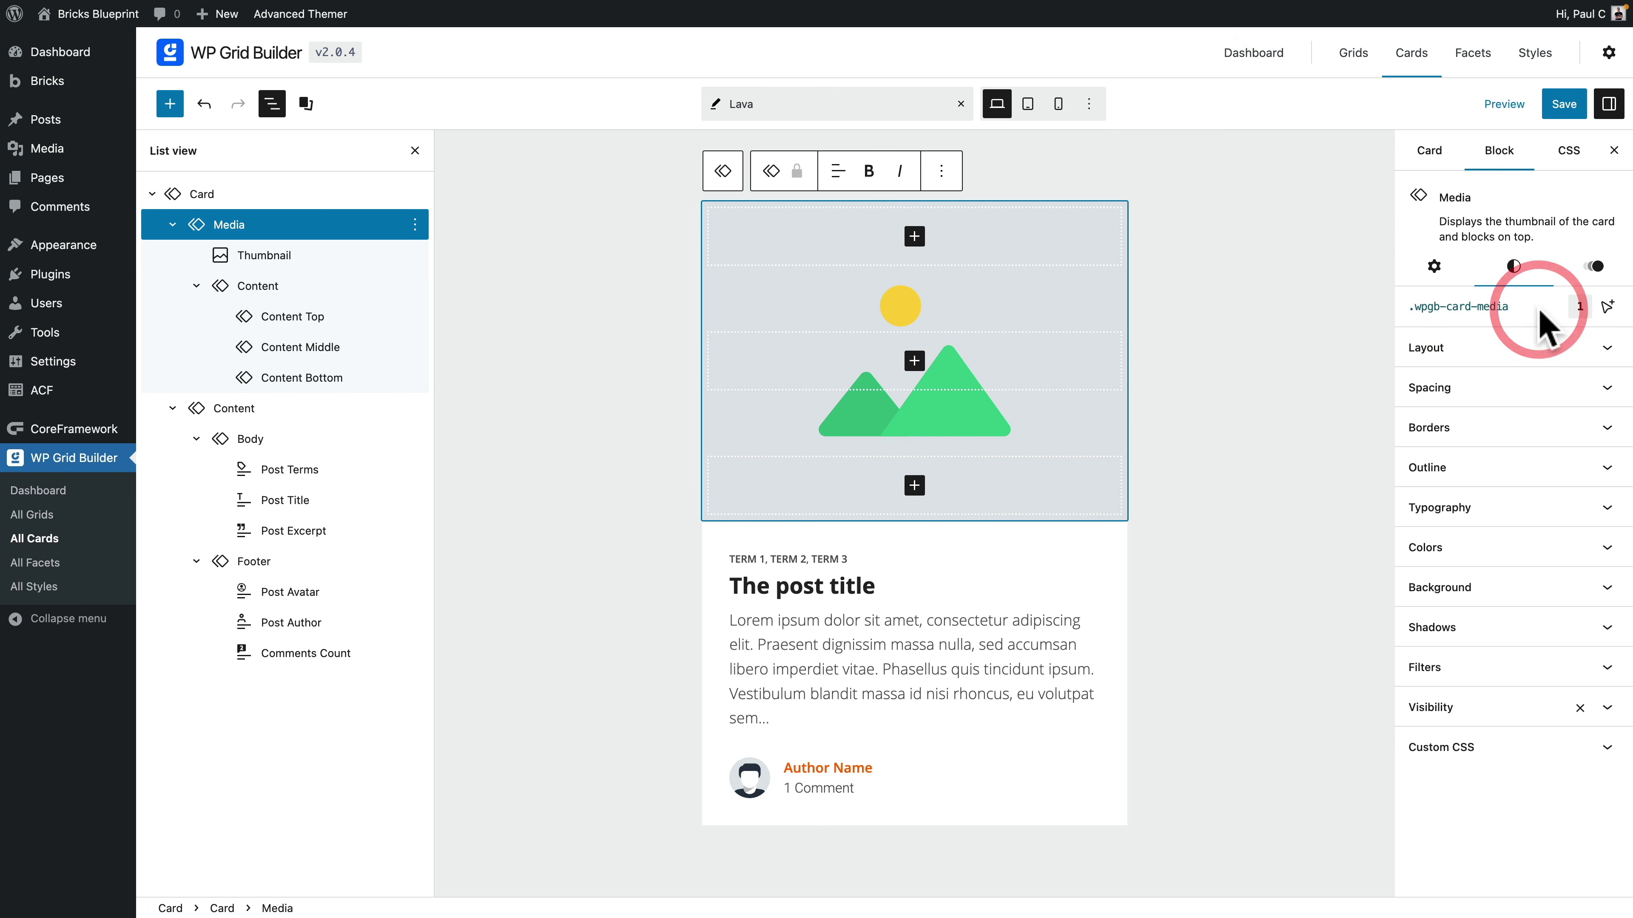
# Examine the Media block's layout display options and its padding and margin settings.
pyautogui.click(1522, 362)
pyautogui.click(1516, 416)
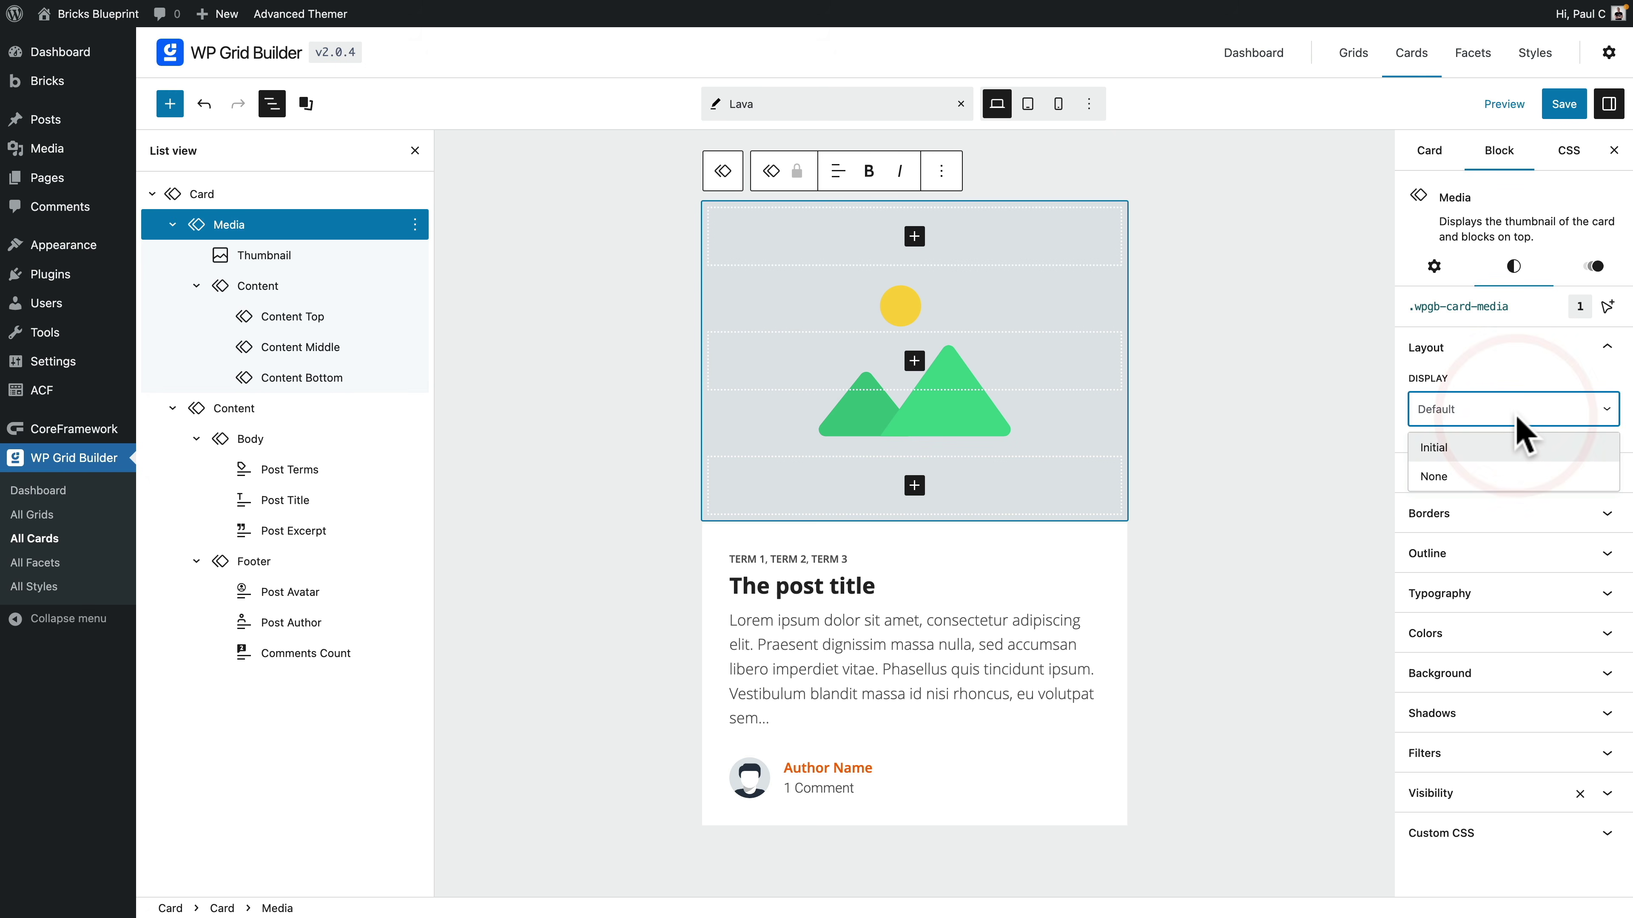
pyautogui.click(1516, 412)
pyautogui.click(1493, 474)
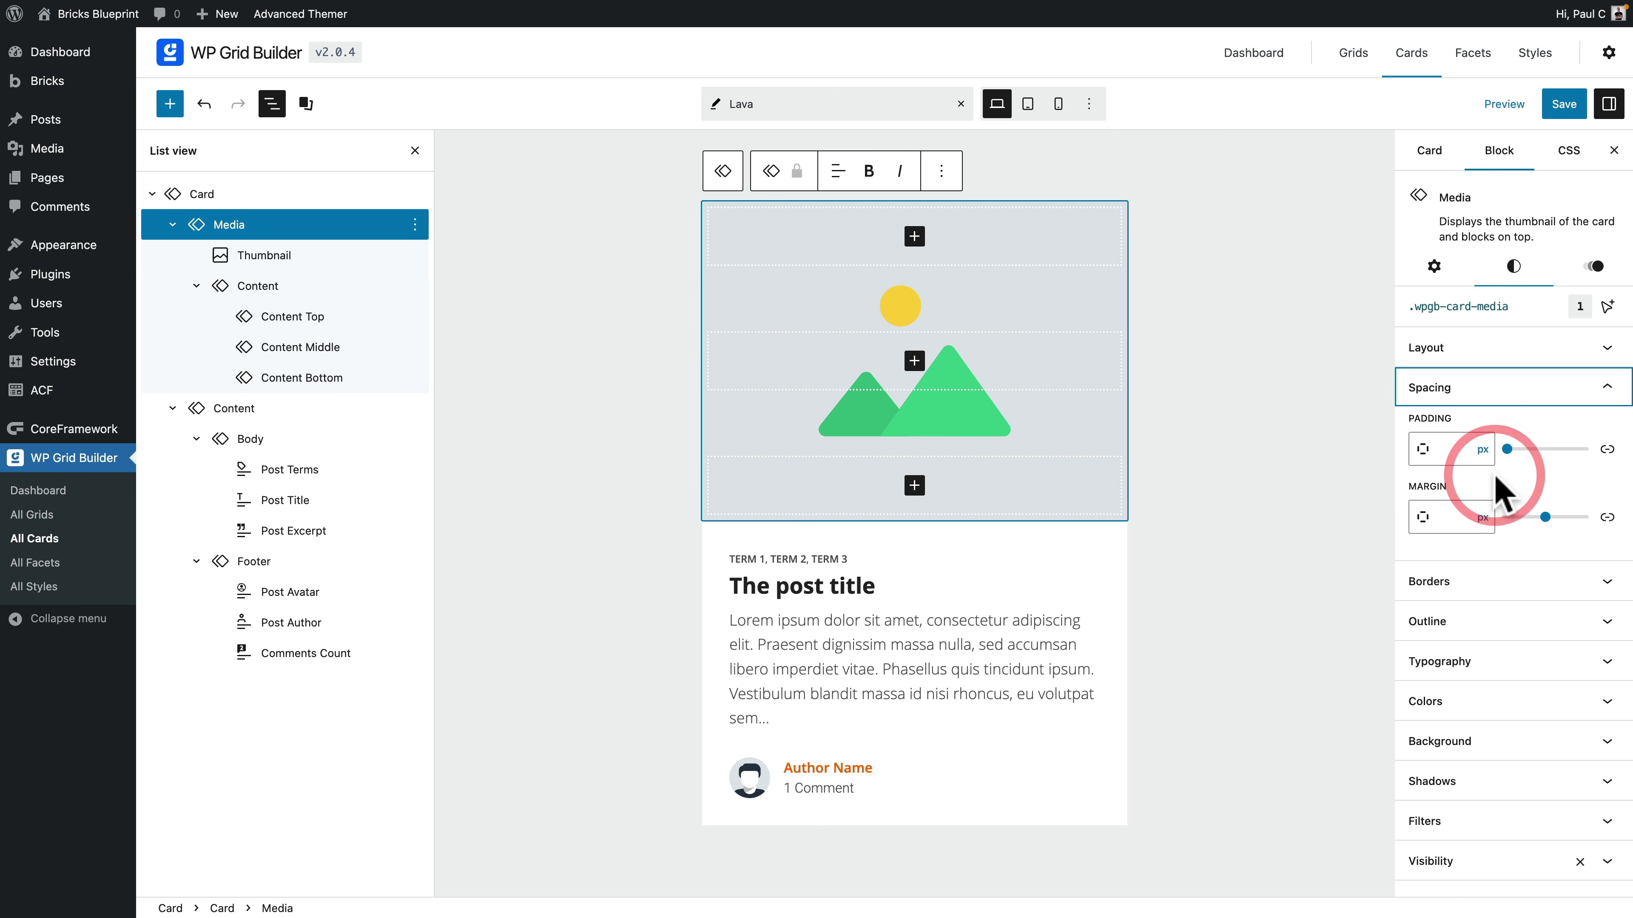
# Examine the Media block's per-side padding inputs, its borders section, and its animation, transition and transform settings.
pyautogui.click(1607, 449)
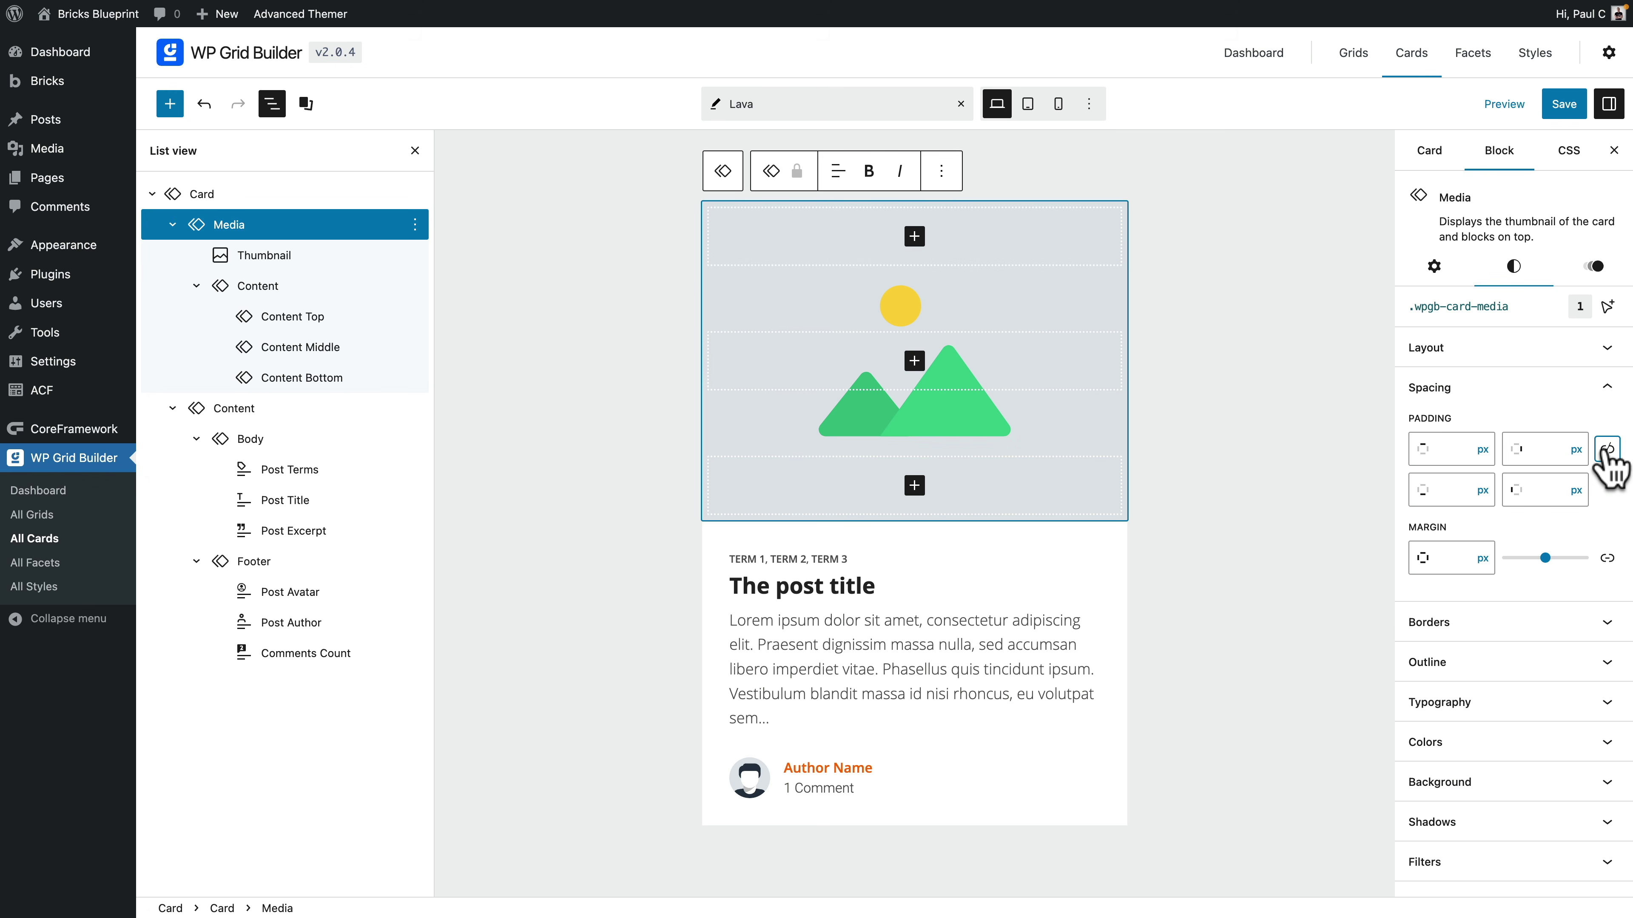
pyautogui.click(1608, 450)
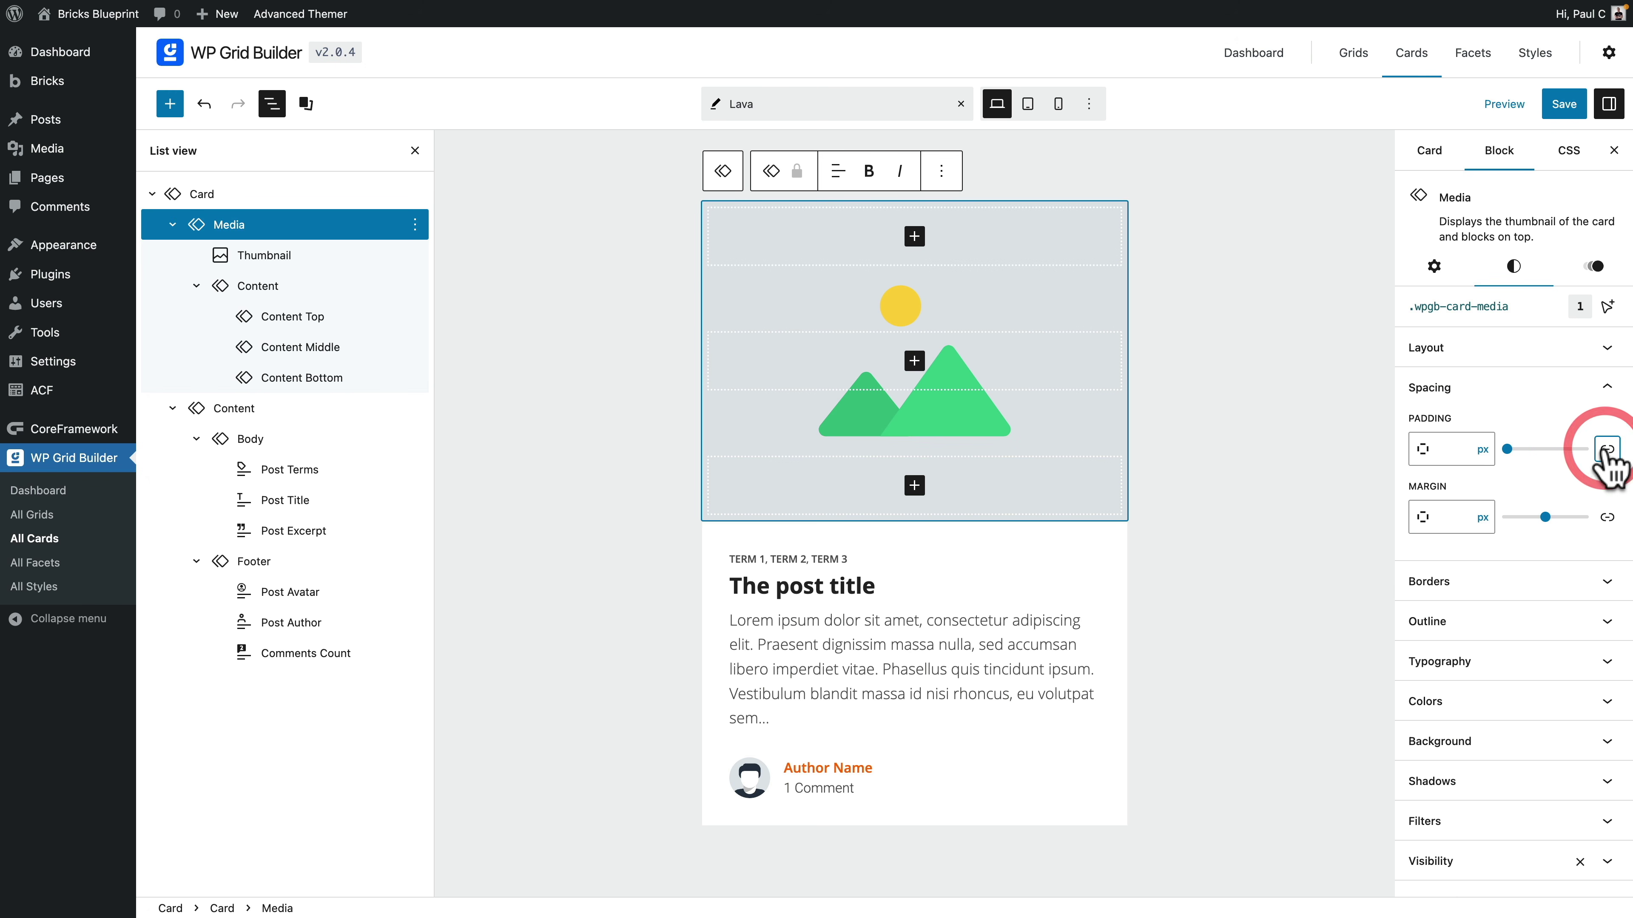
pyautogui.click(1596, 585)
pyautogui.click(1605, 444)
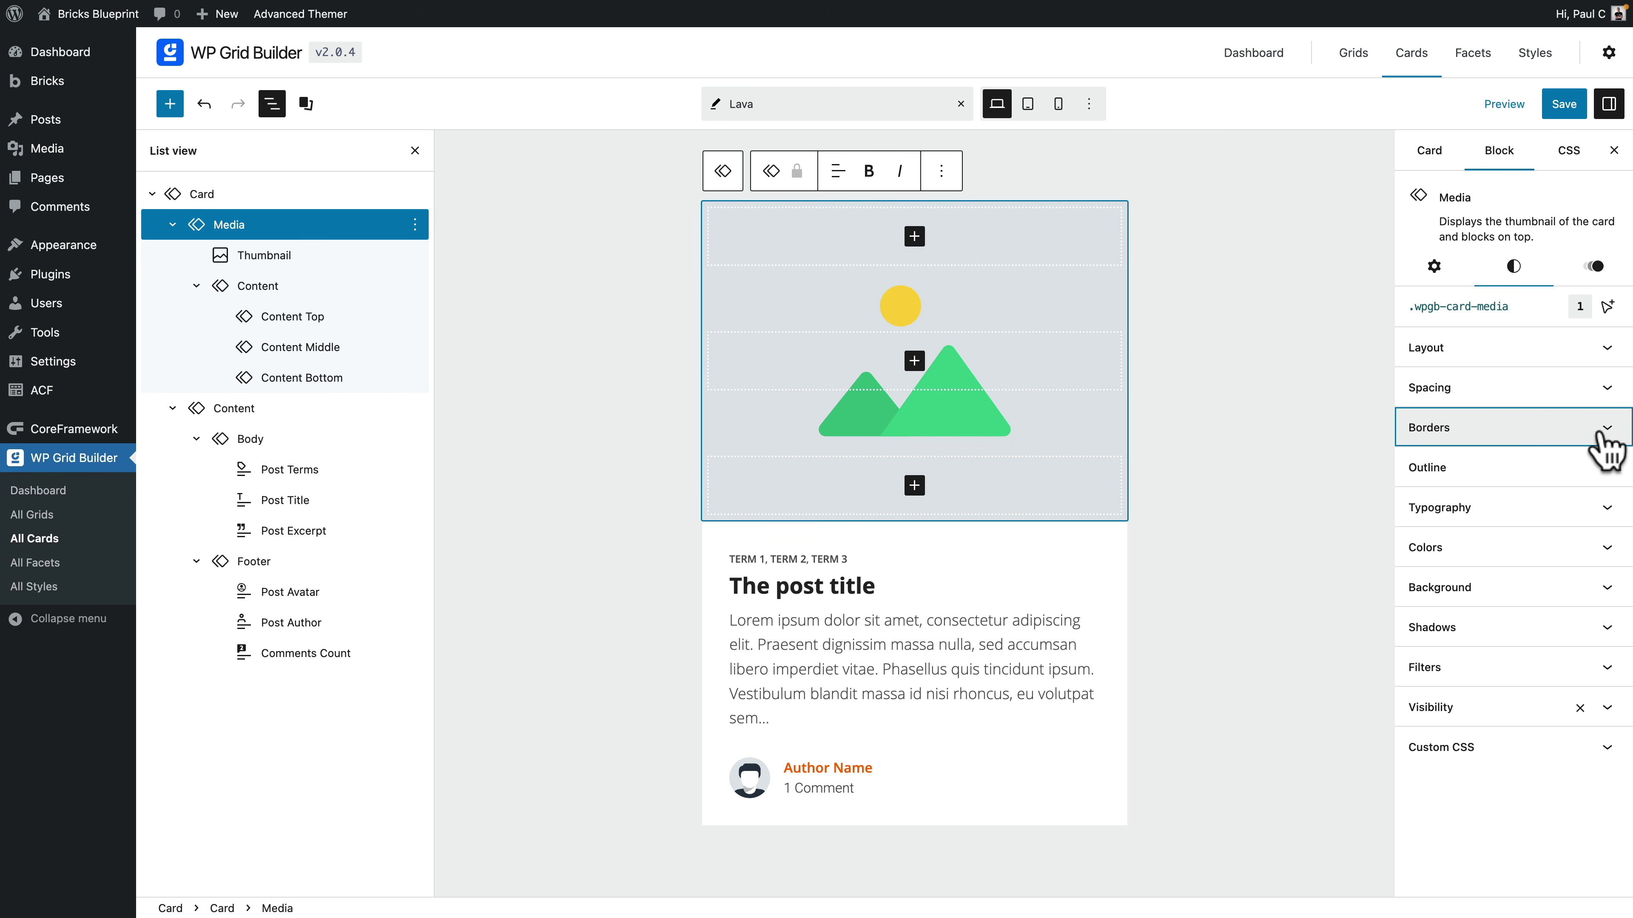
pyautogui.click(1595, 266)
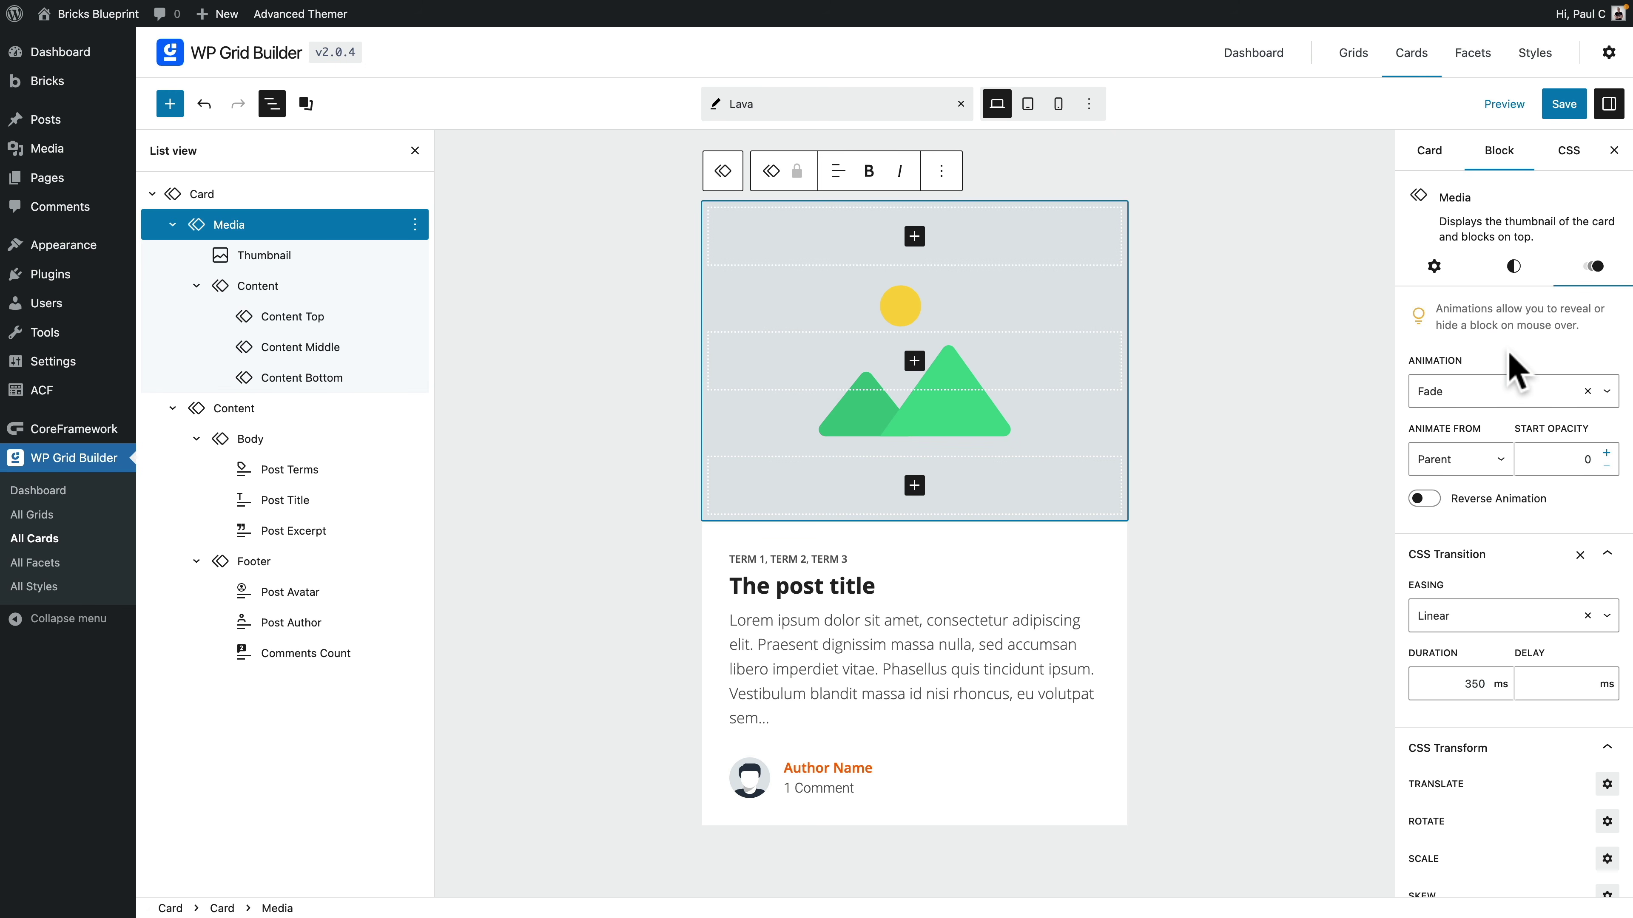
pyautogui.scroll(-3, 1527, 598)
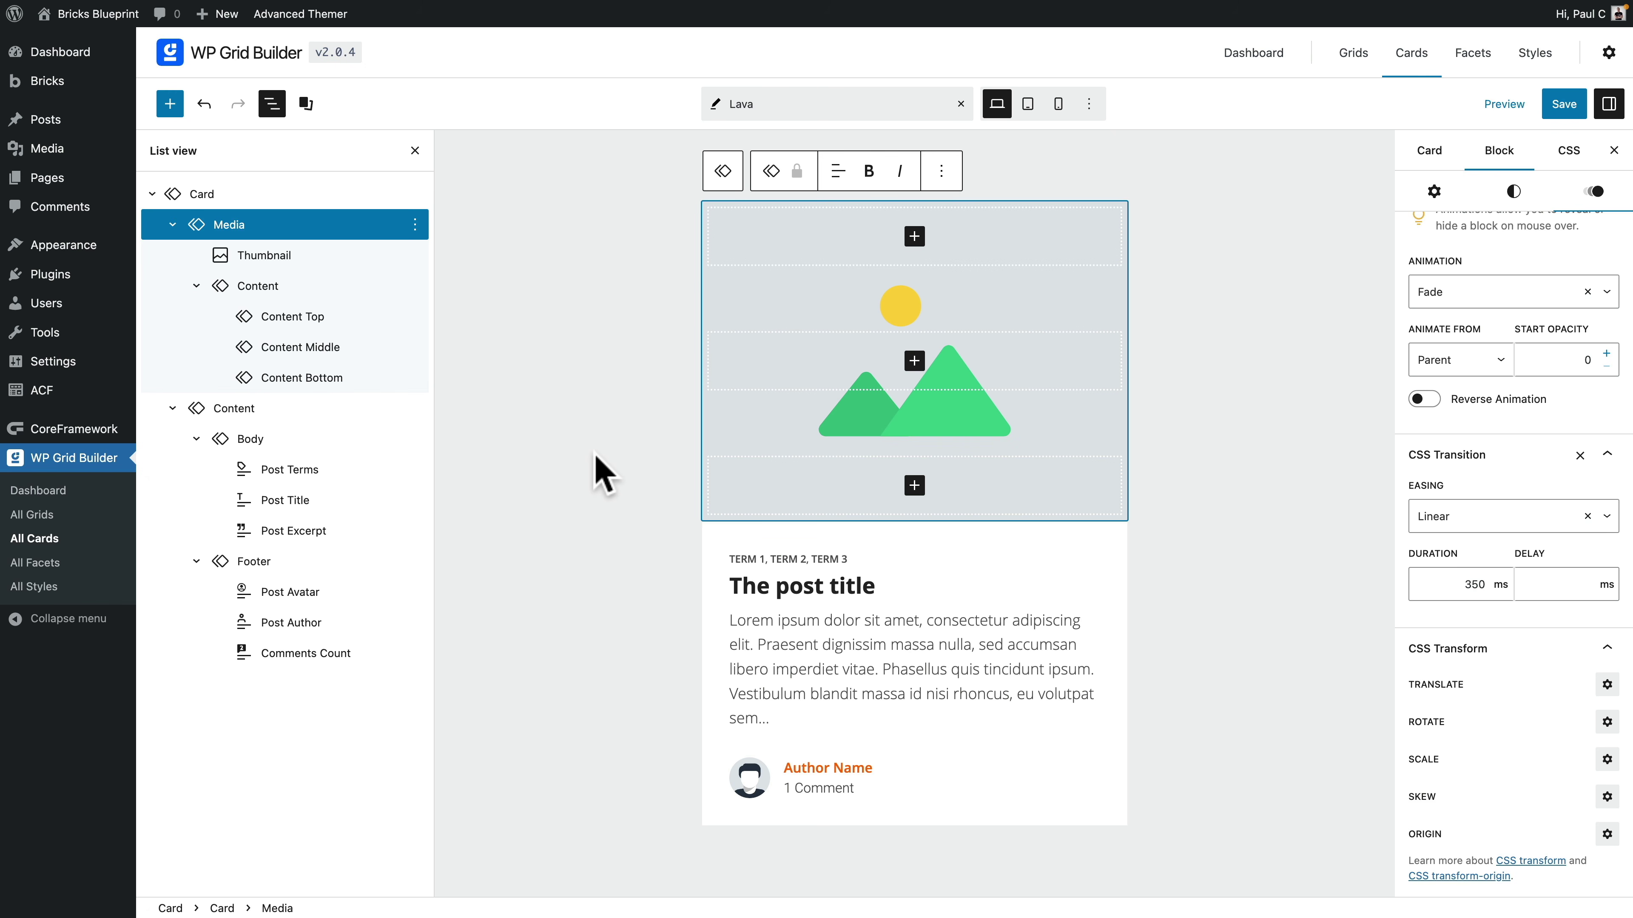
# Return to the cards list, discarding unsaved changes to Lava, and create a new card named Demo.
pyautogui.click(36, 539)
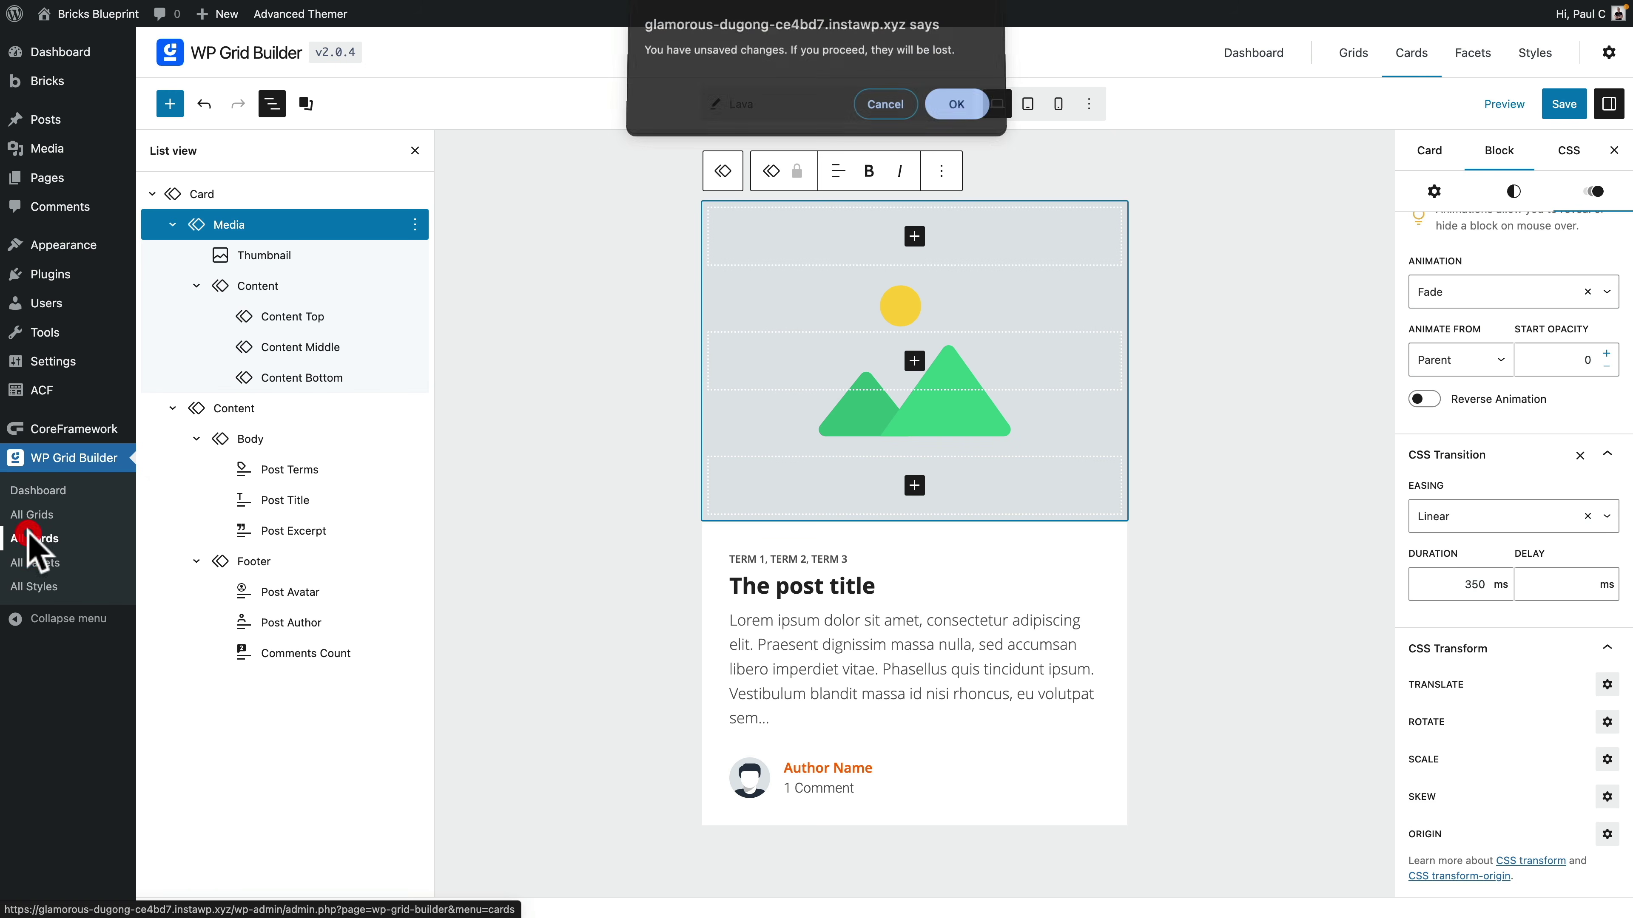
pyautogui.click(957, 107)
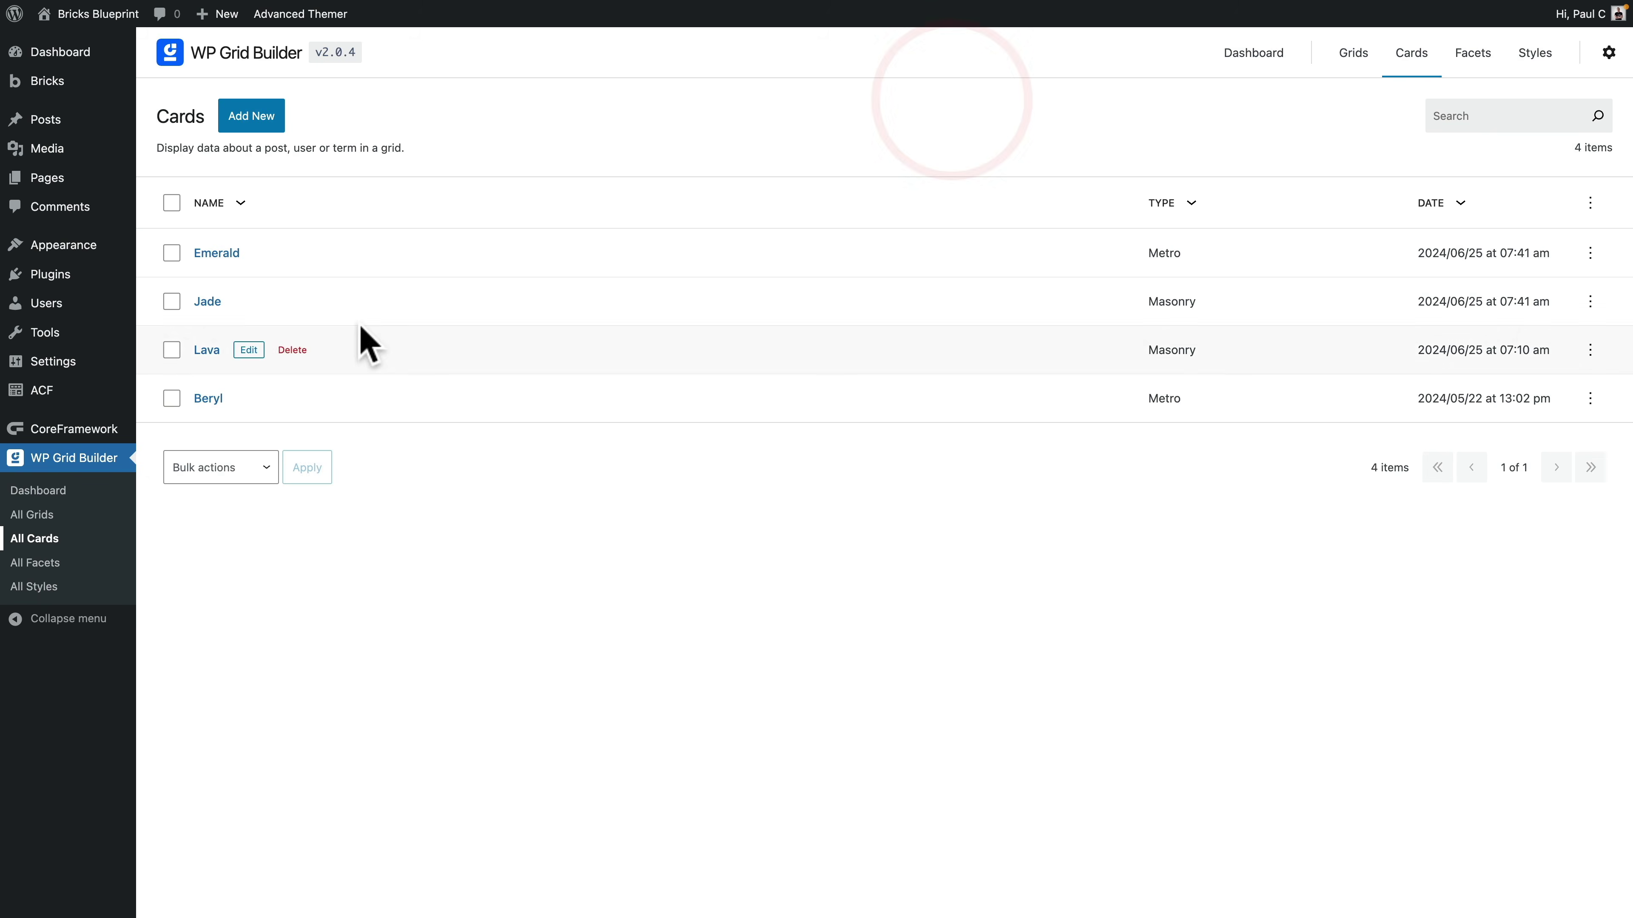
pyautogui.click(261, 119)
pyautogui.tripleClick(804, 104)
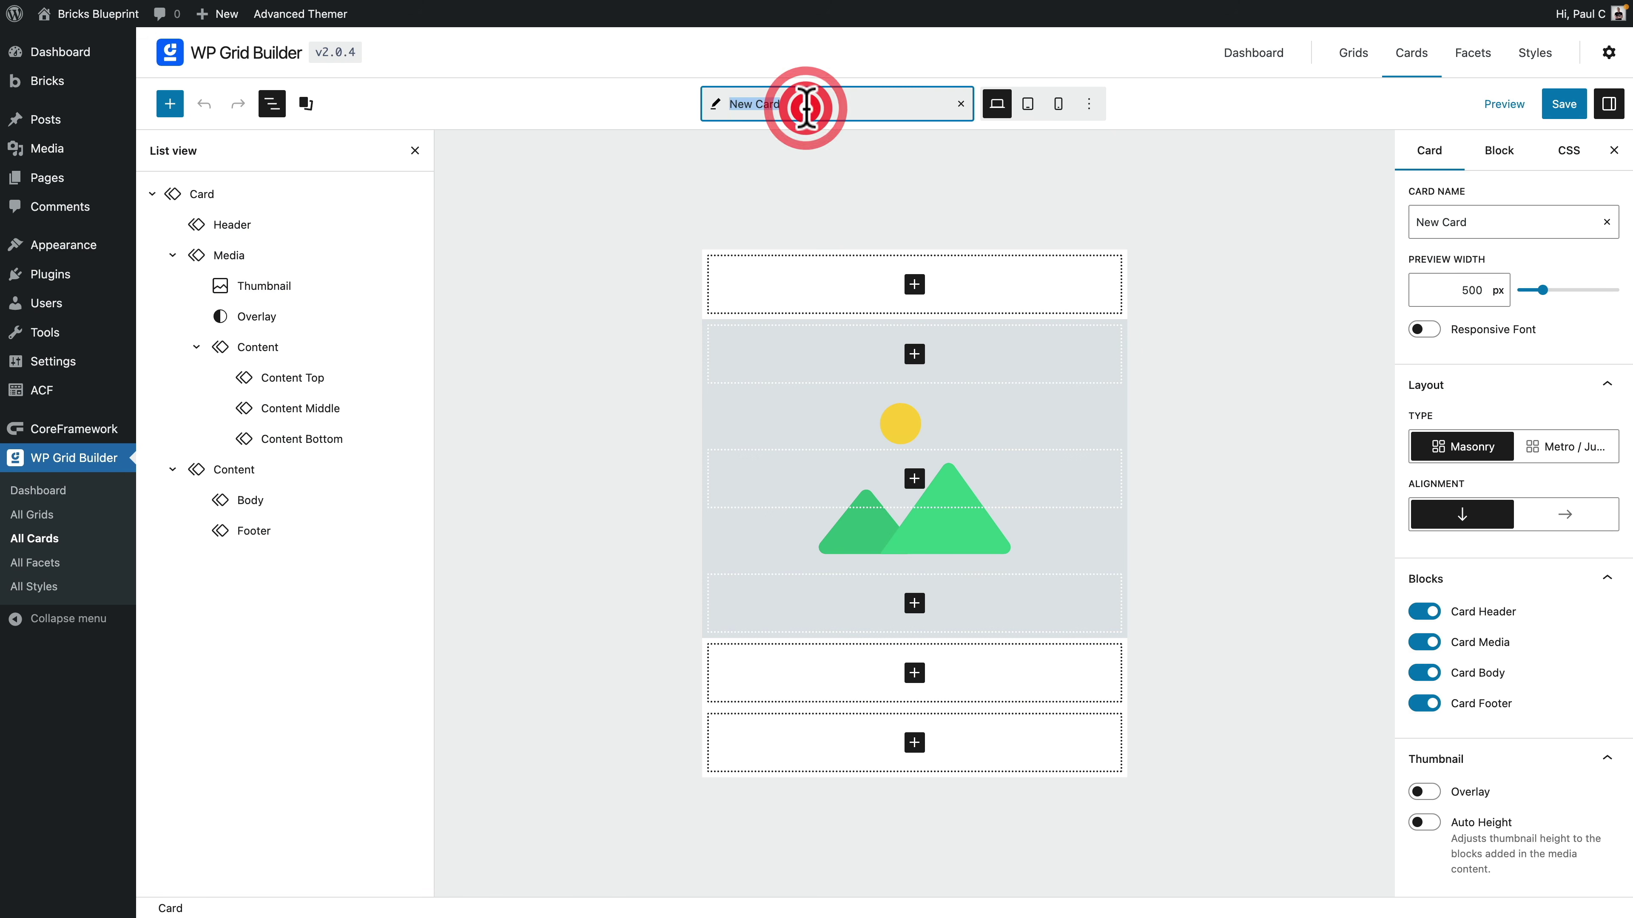
pyautogui.write('Demo')
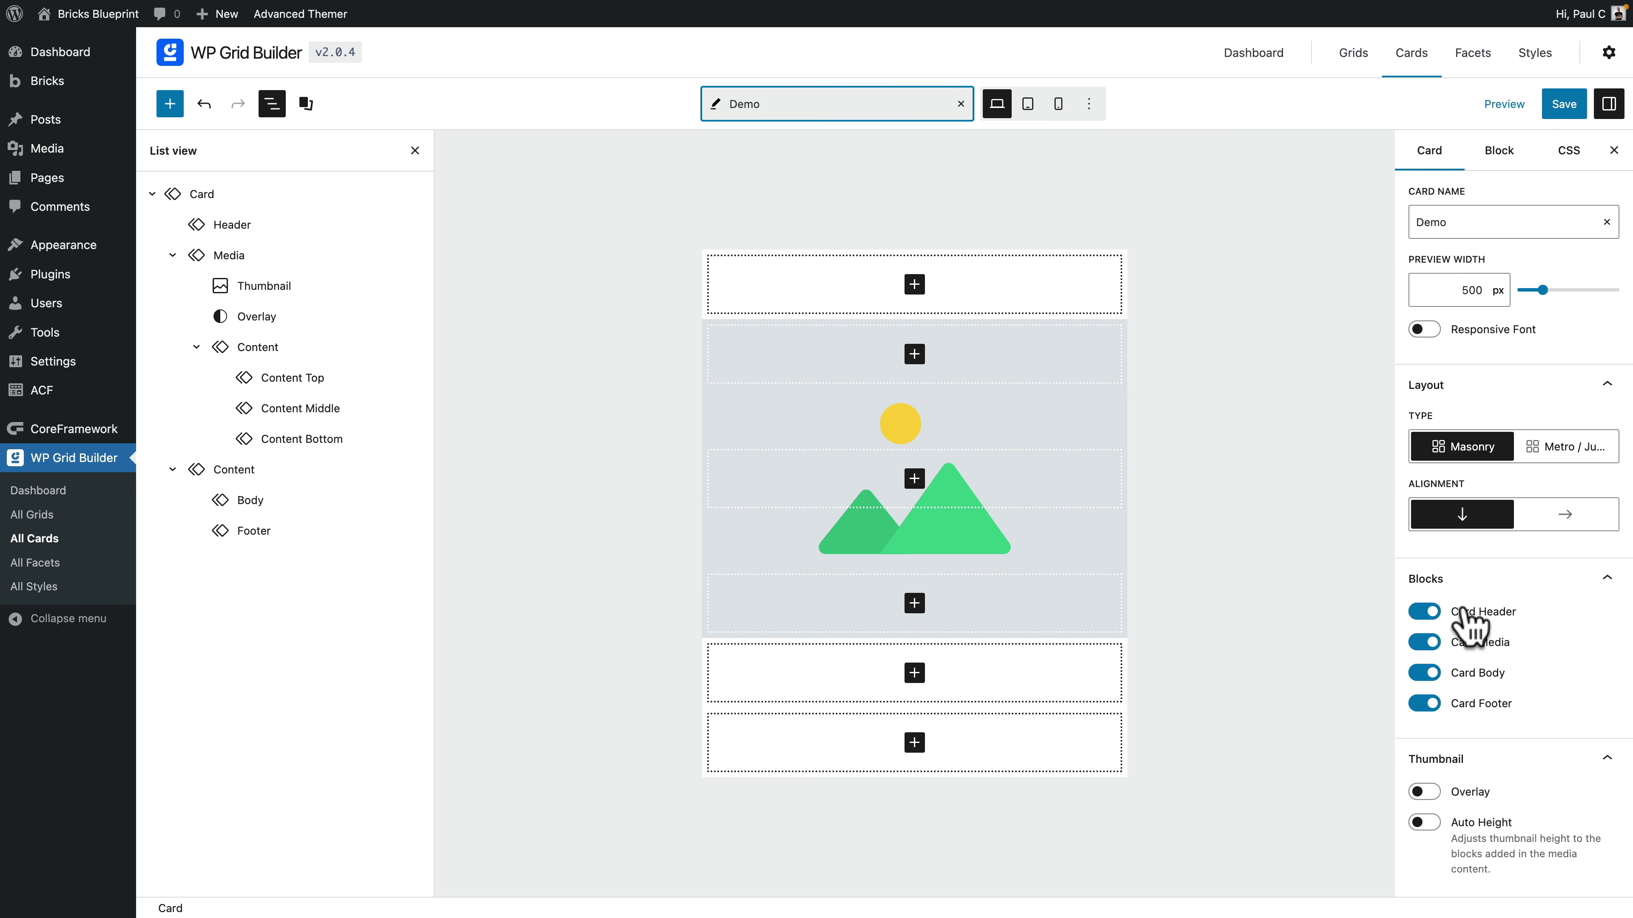
# Compare the Metro and Masonry card types, keep Masonry, and disable the Card Header block.
pyautogui.click(1543, 450)
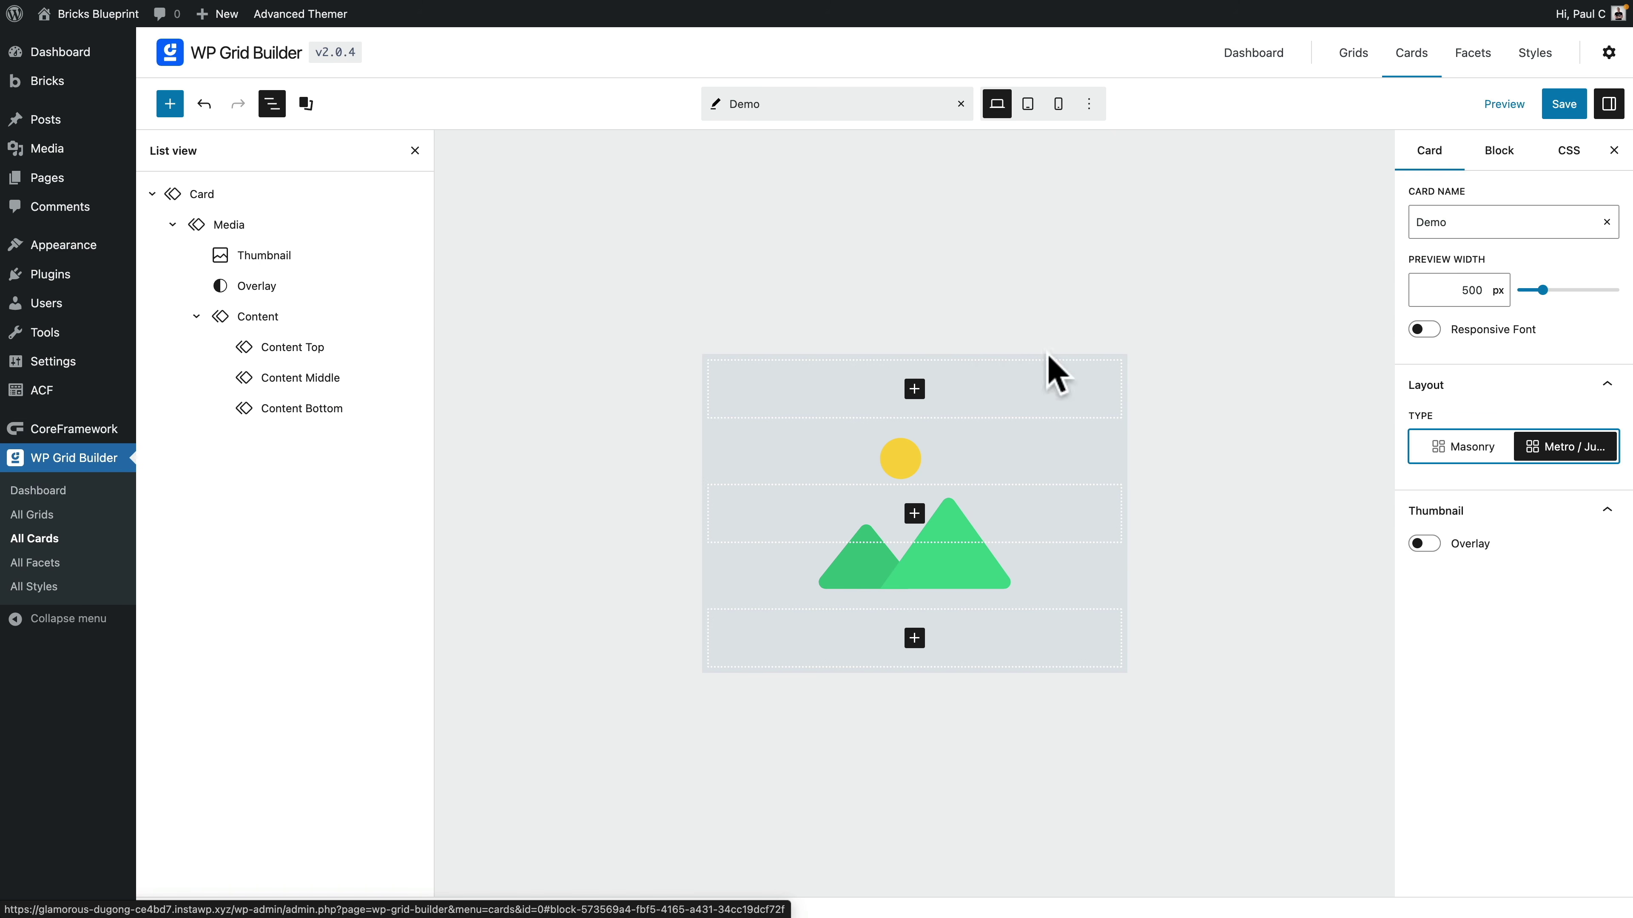
pyautogui.click(1461, 451)
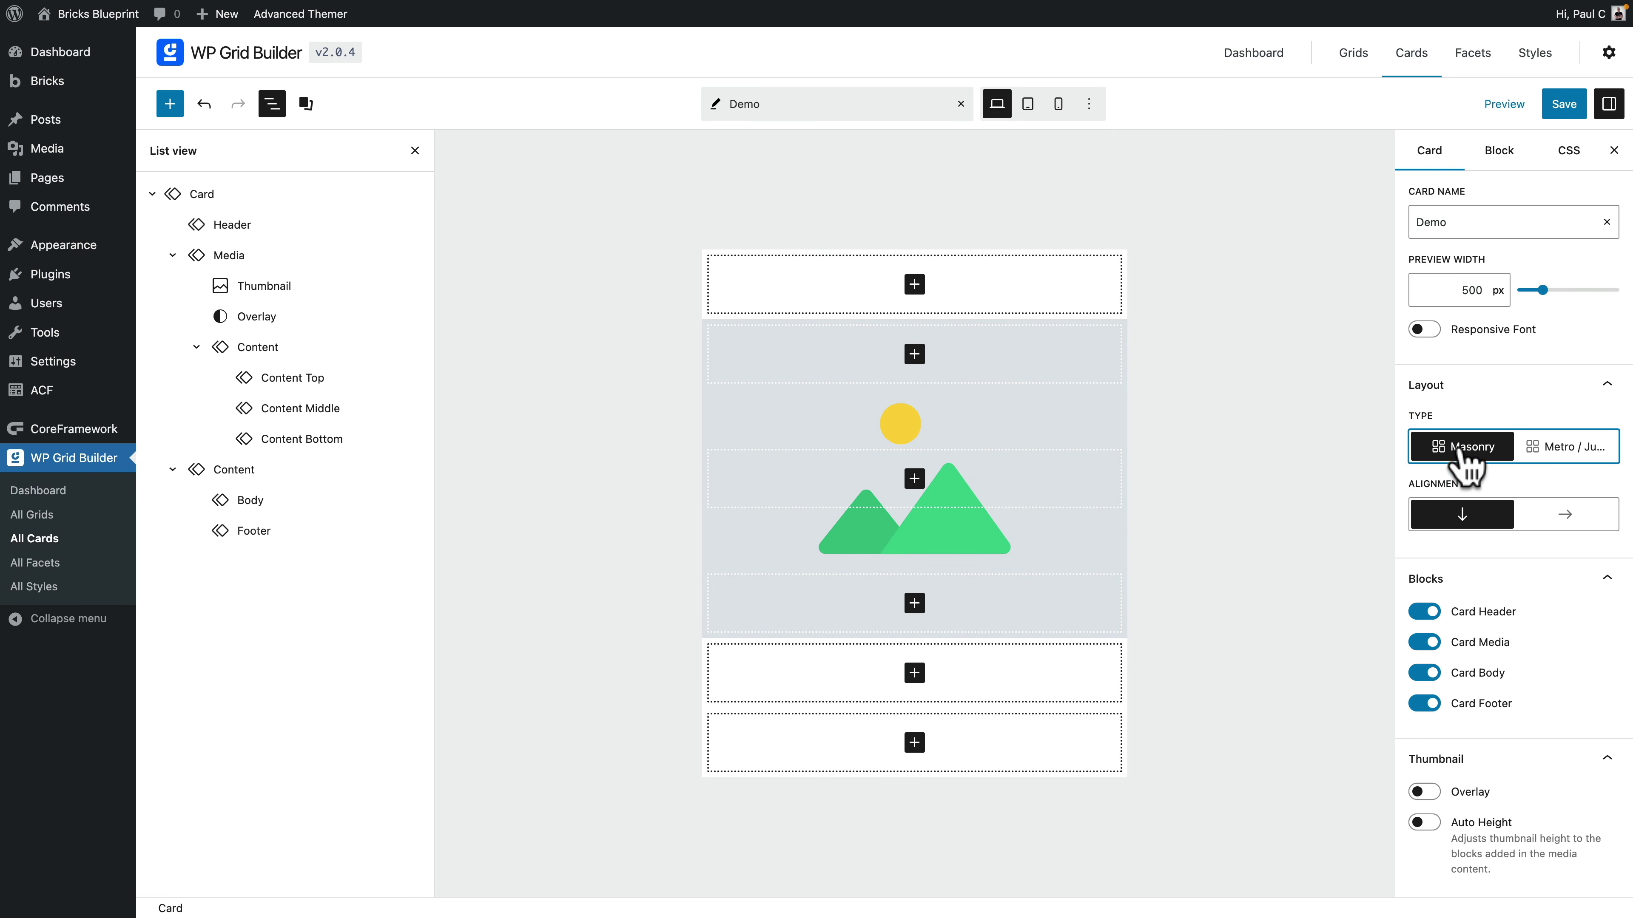
pyautogui.click(1418, 612)
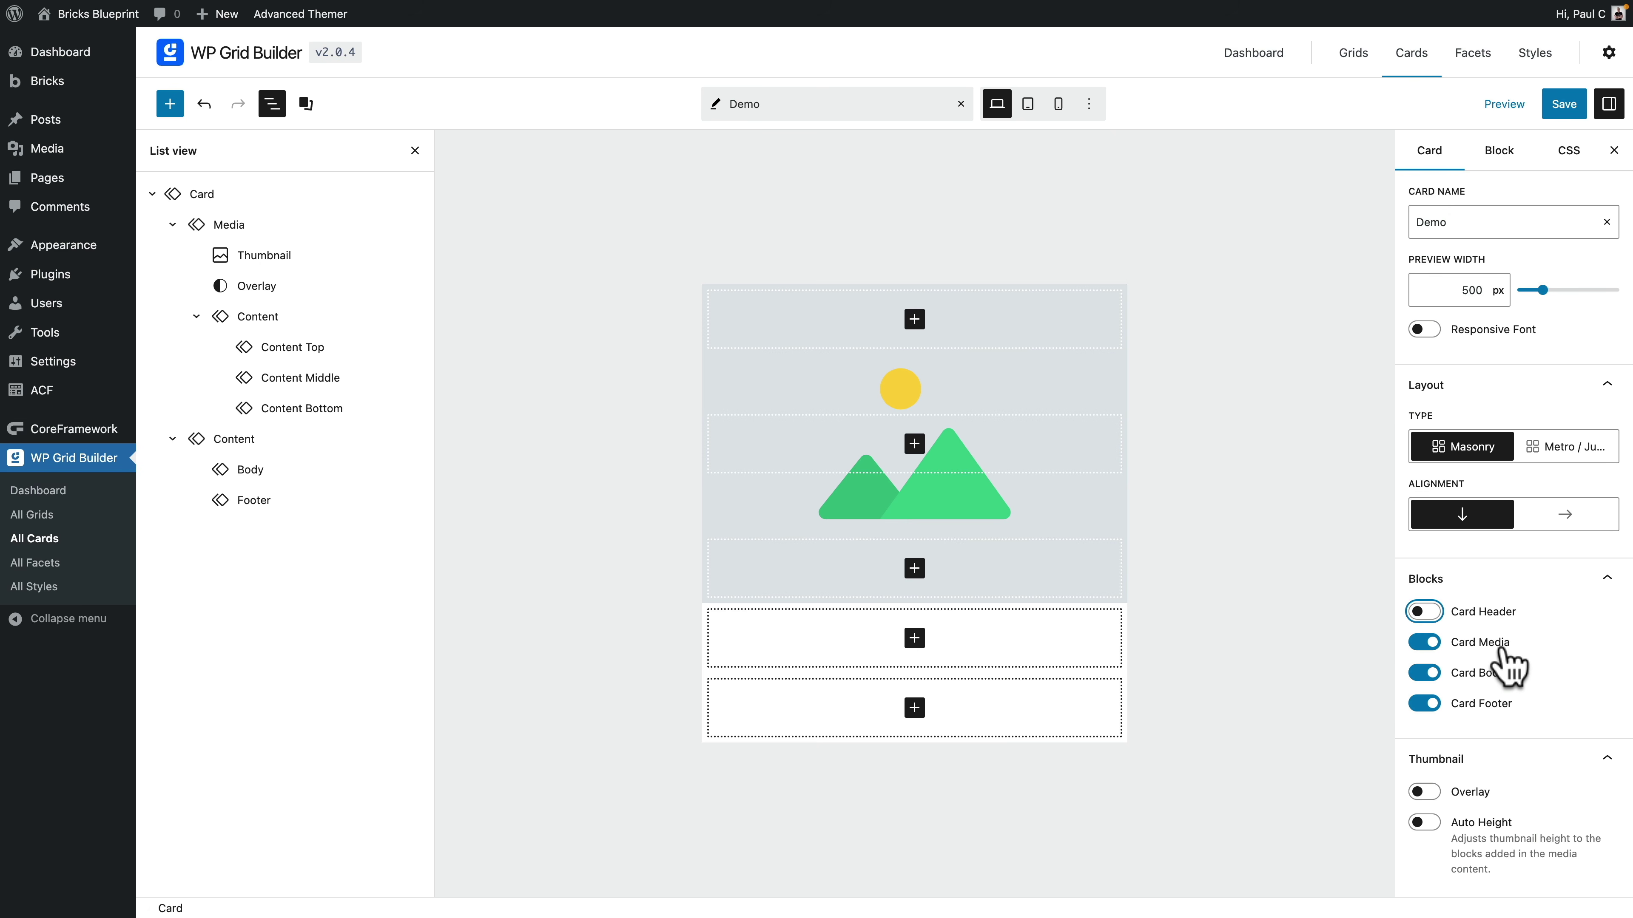
# Add a Post Title block to the card's Body and view its interaction and condition settings.
pyautogui.click(914, 639)
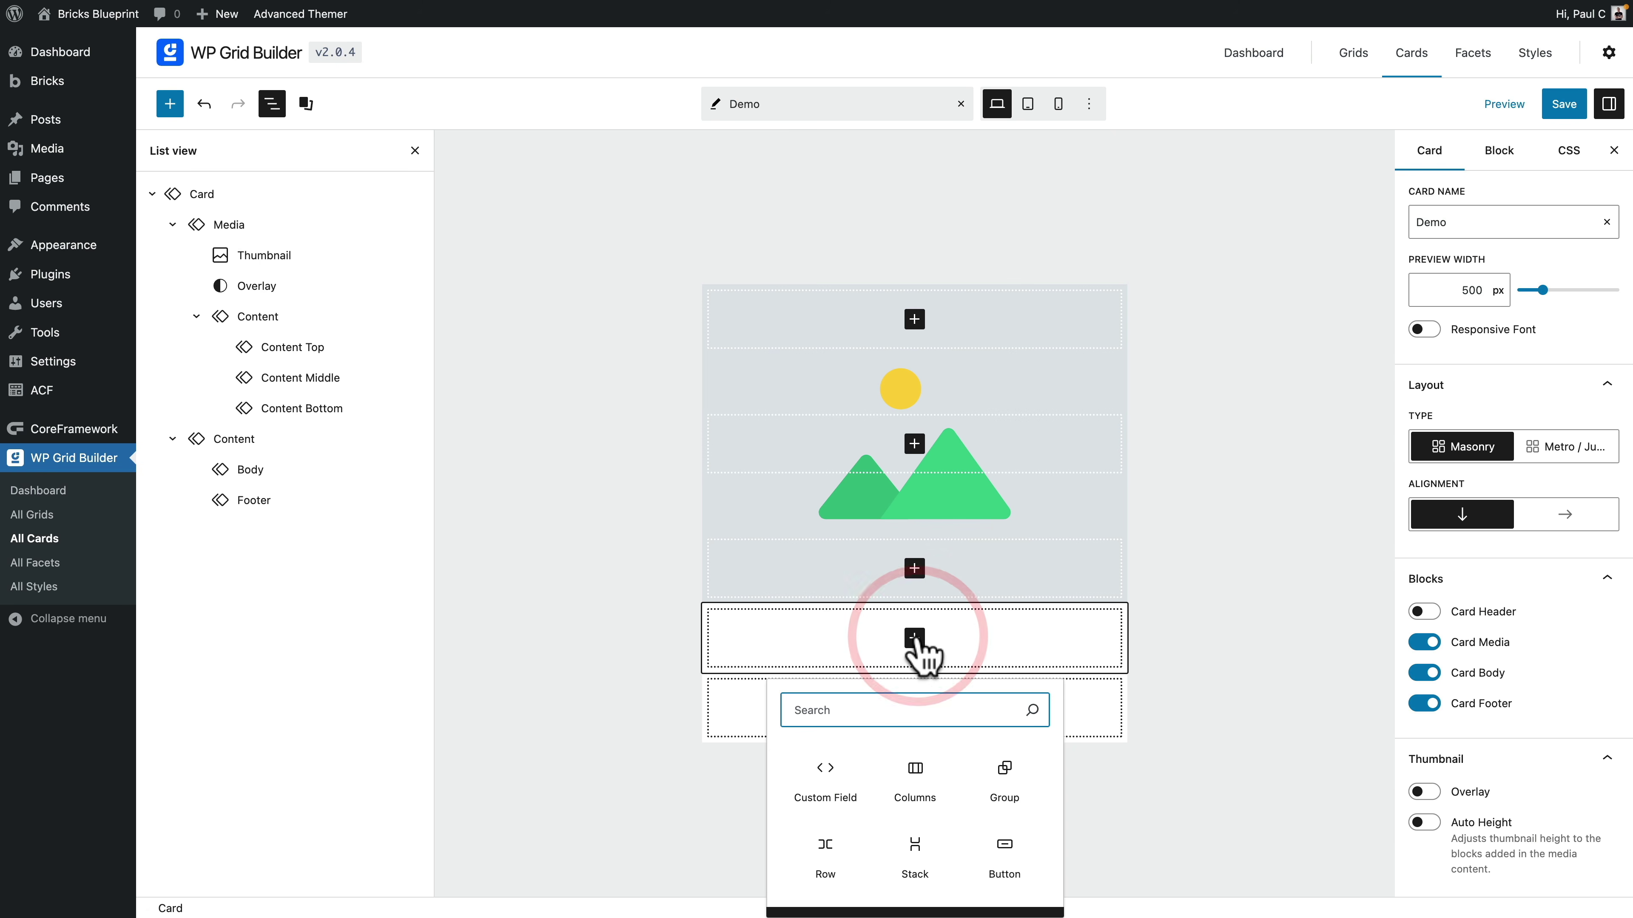
pyautogui.click(878, 708)
pyautogui.write('tit')
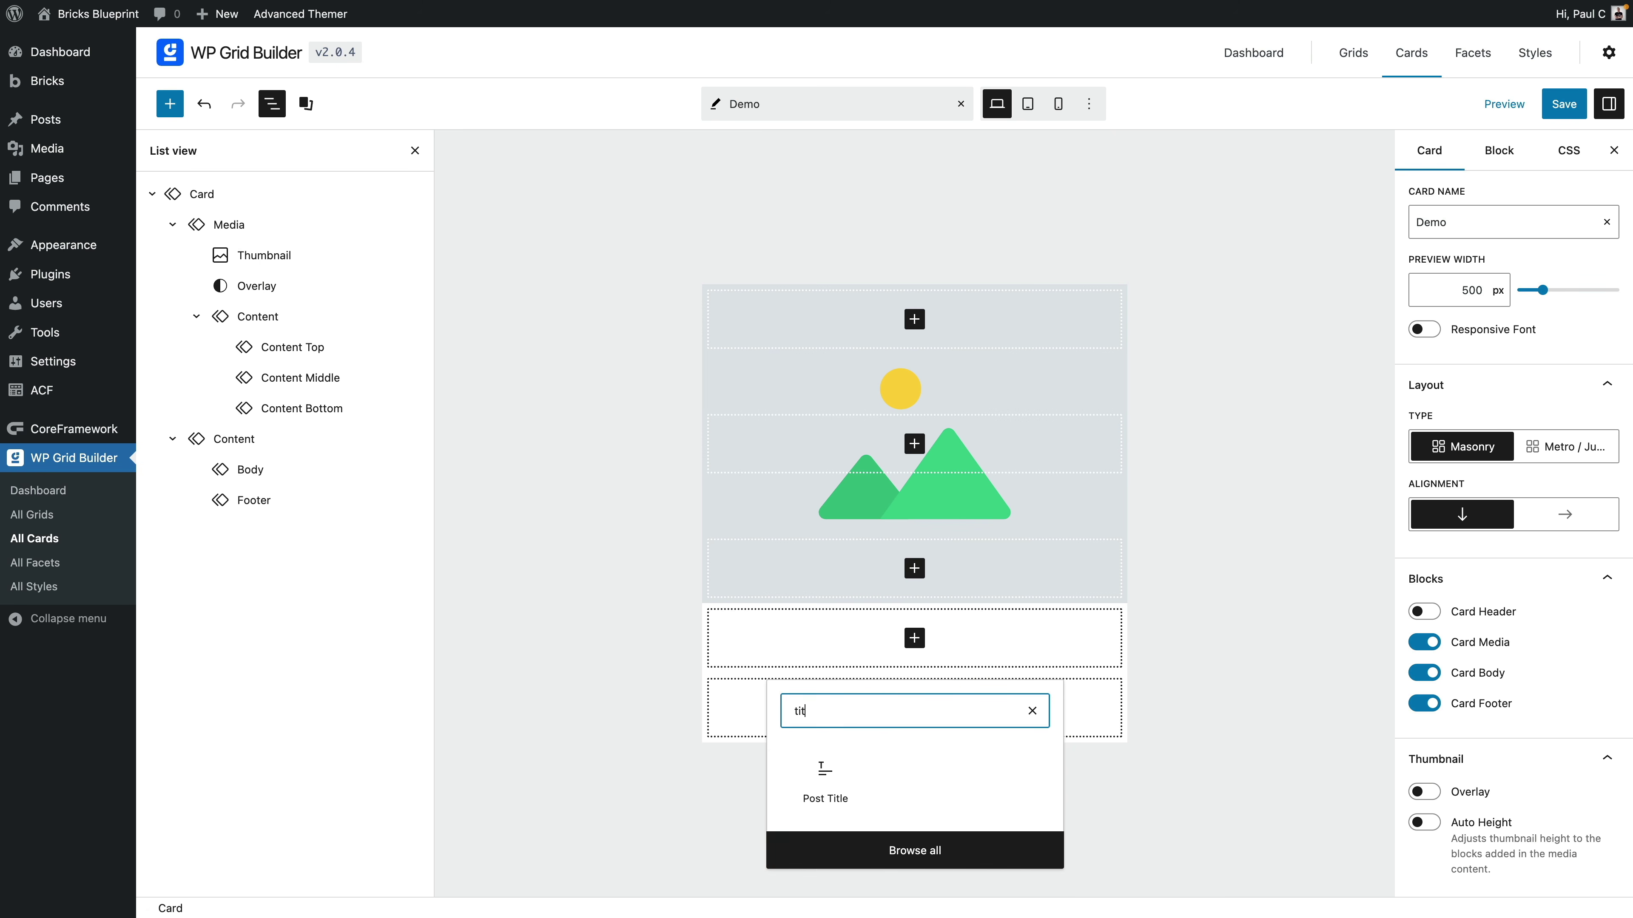
pyautogui.click(827, 767)
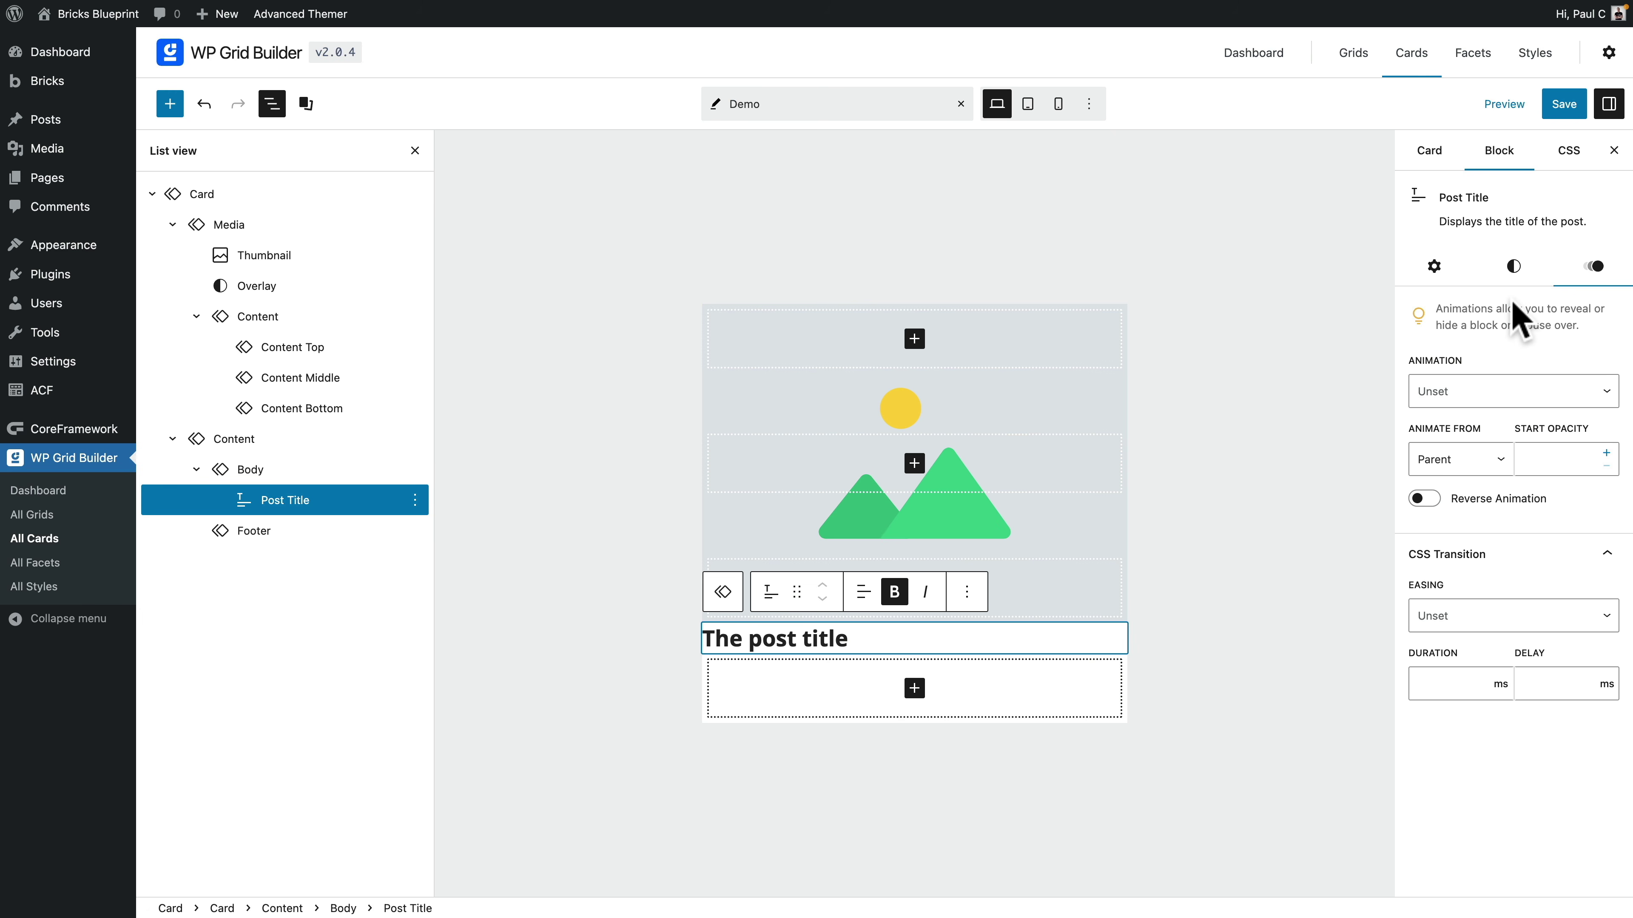
pyautogui.click(1435, 266)
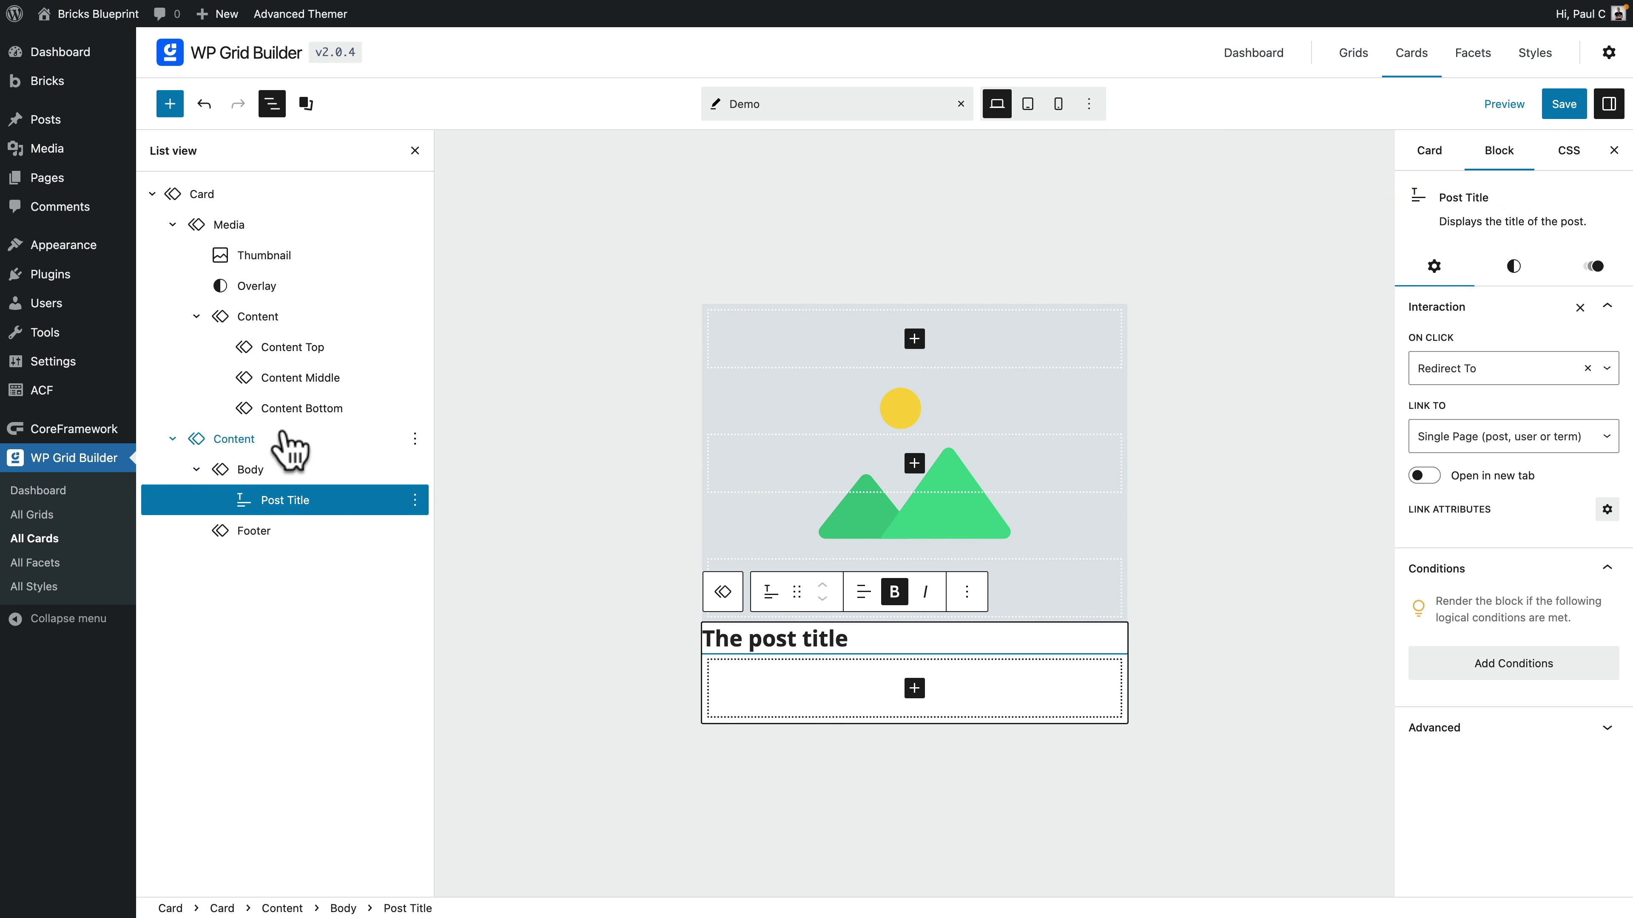
# Set the Body block's padding to 1 rem on all sides.
pyautogui.click(256, 477)
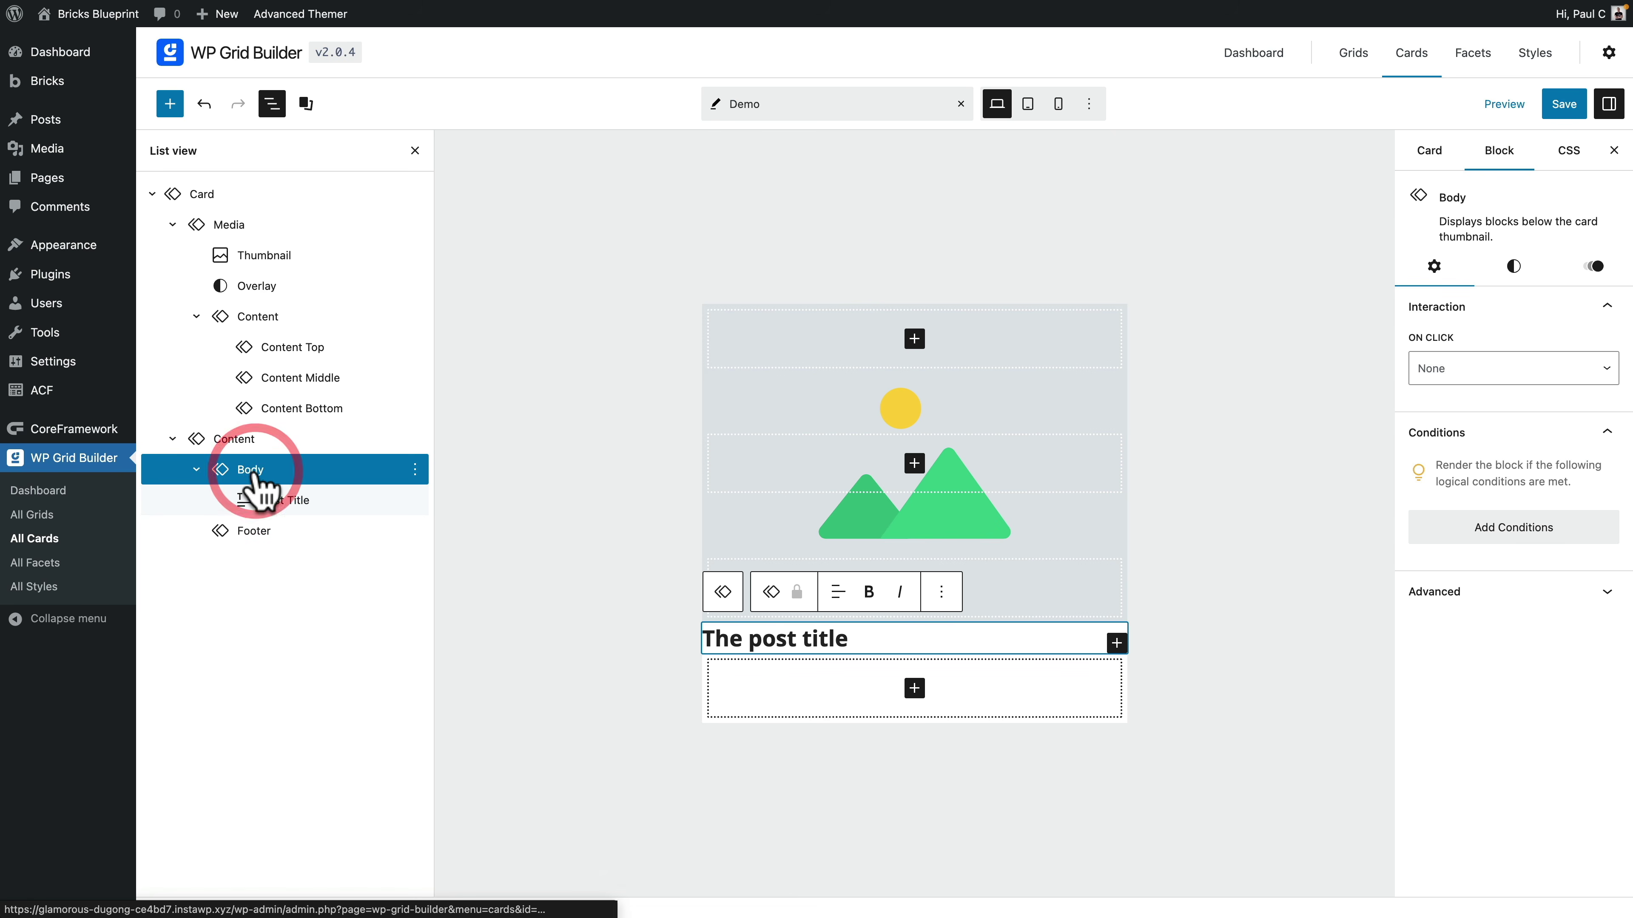
pyautogui.click(247, 443)
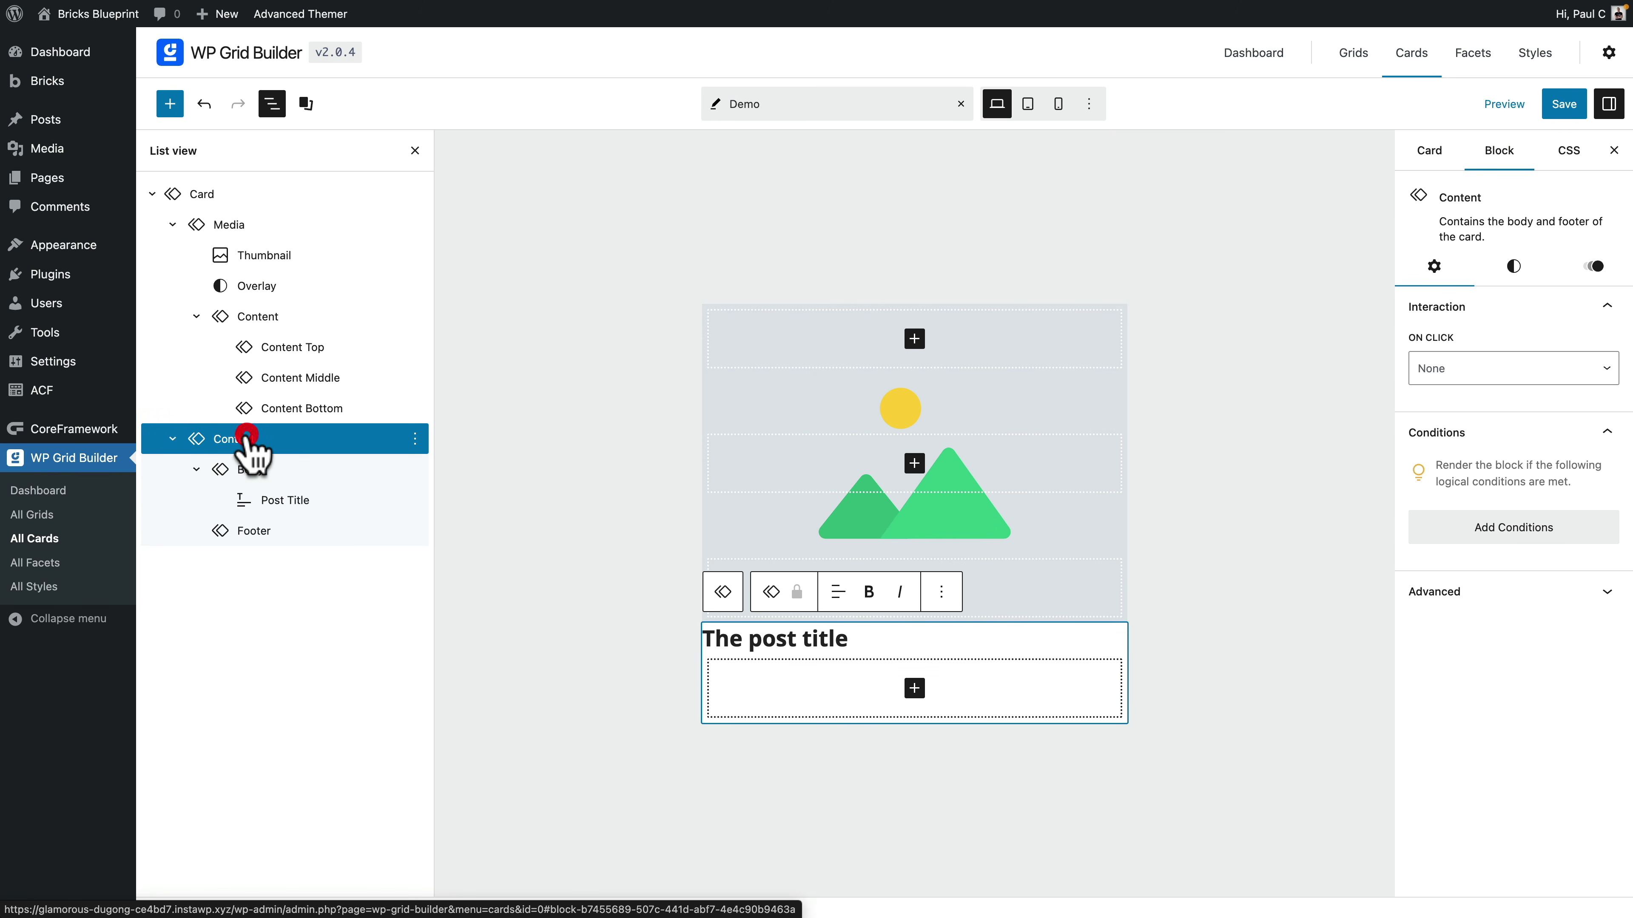
pyautogui.click(250, 475)
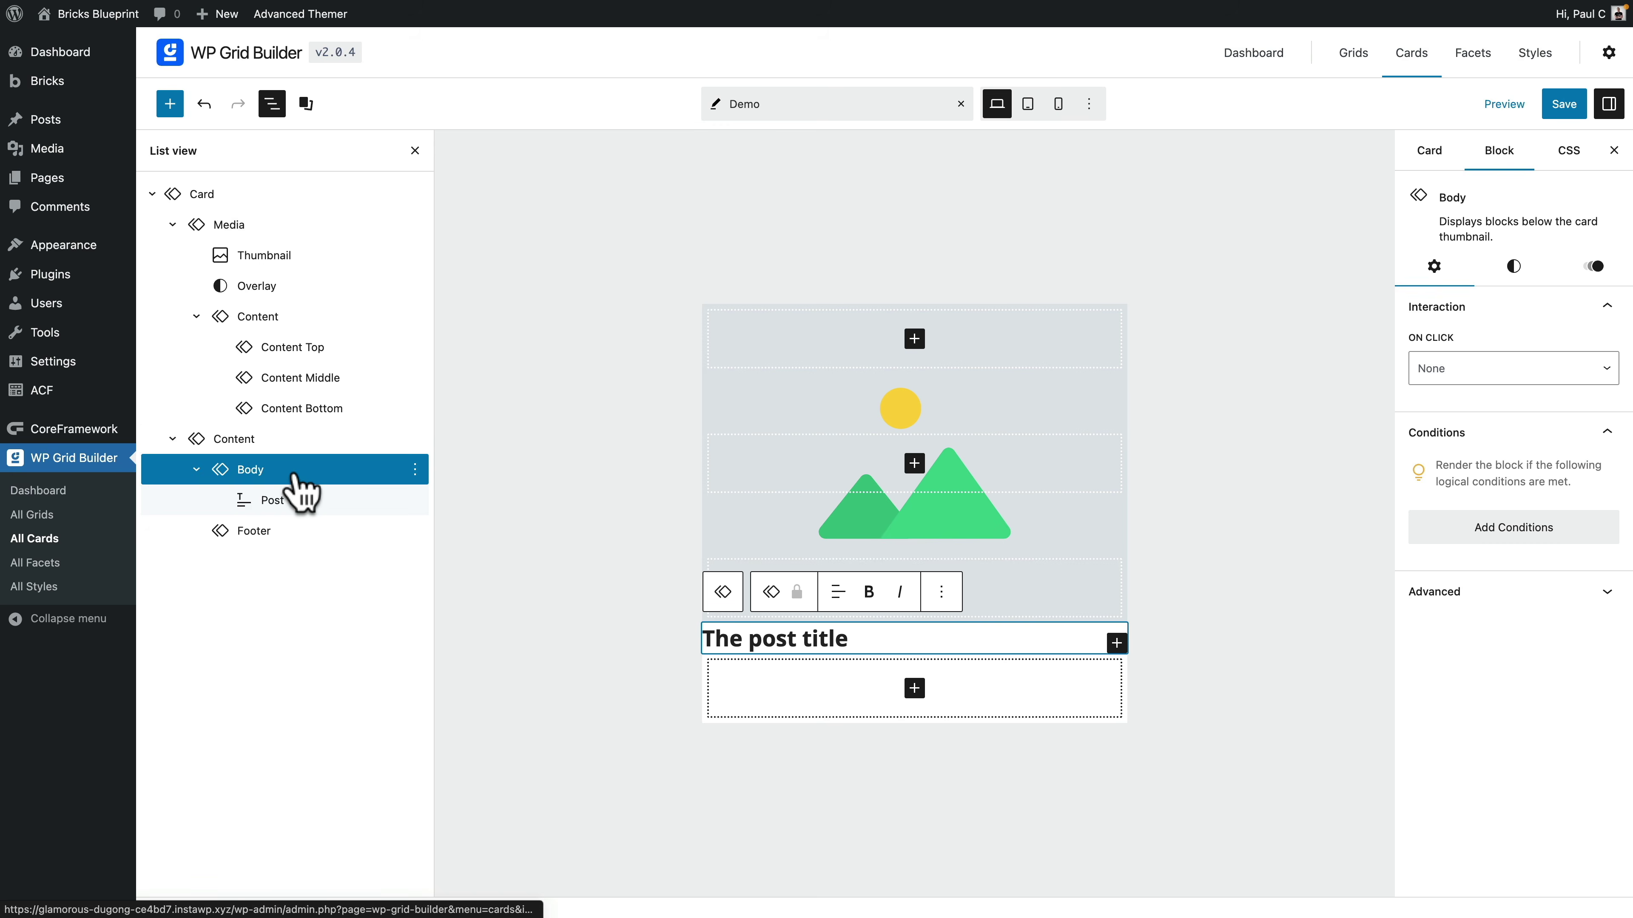
pyautogui.click(1514, 269)
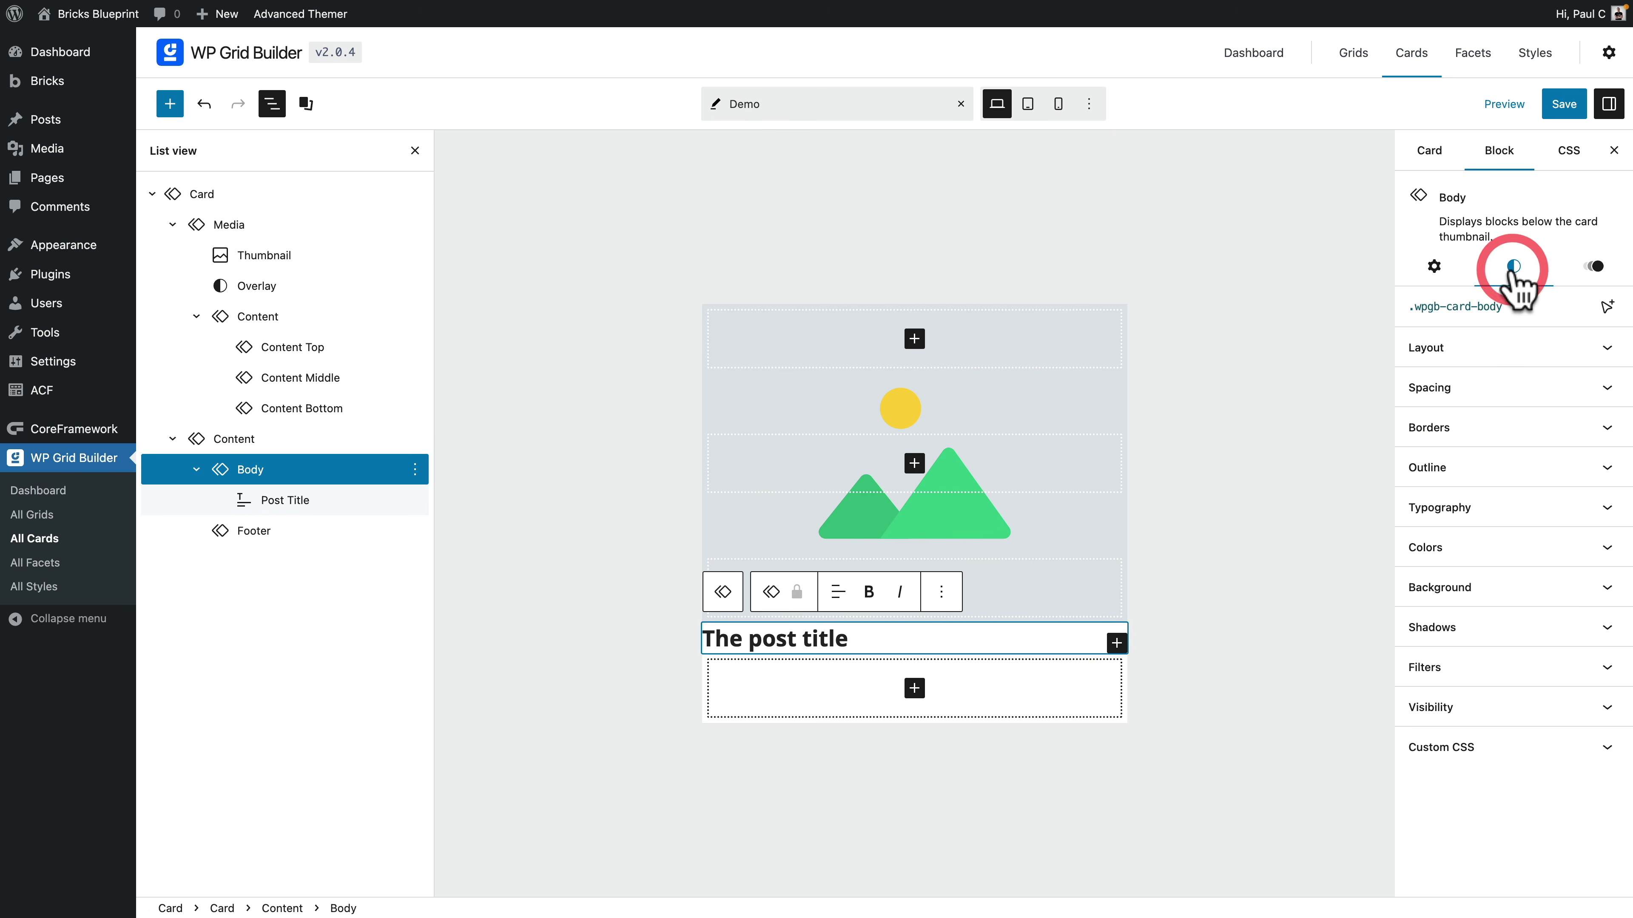
pyautogui.click(1548, 388)
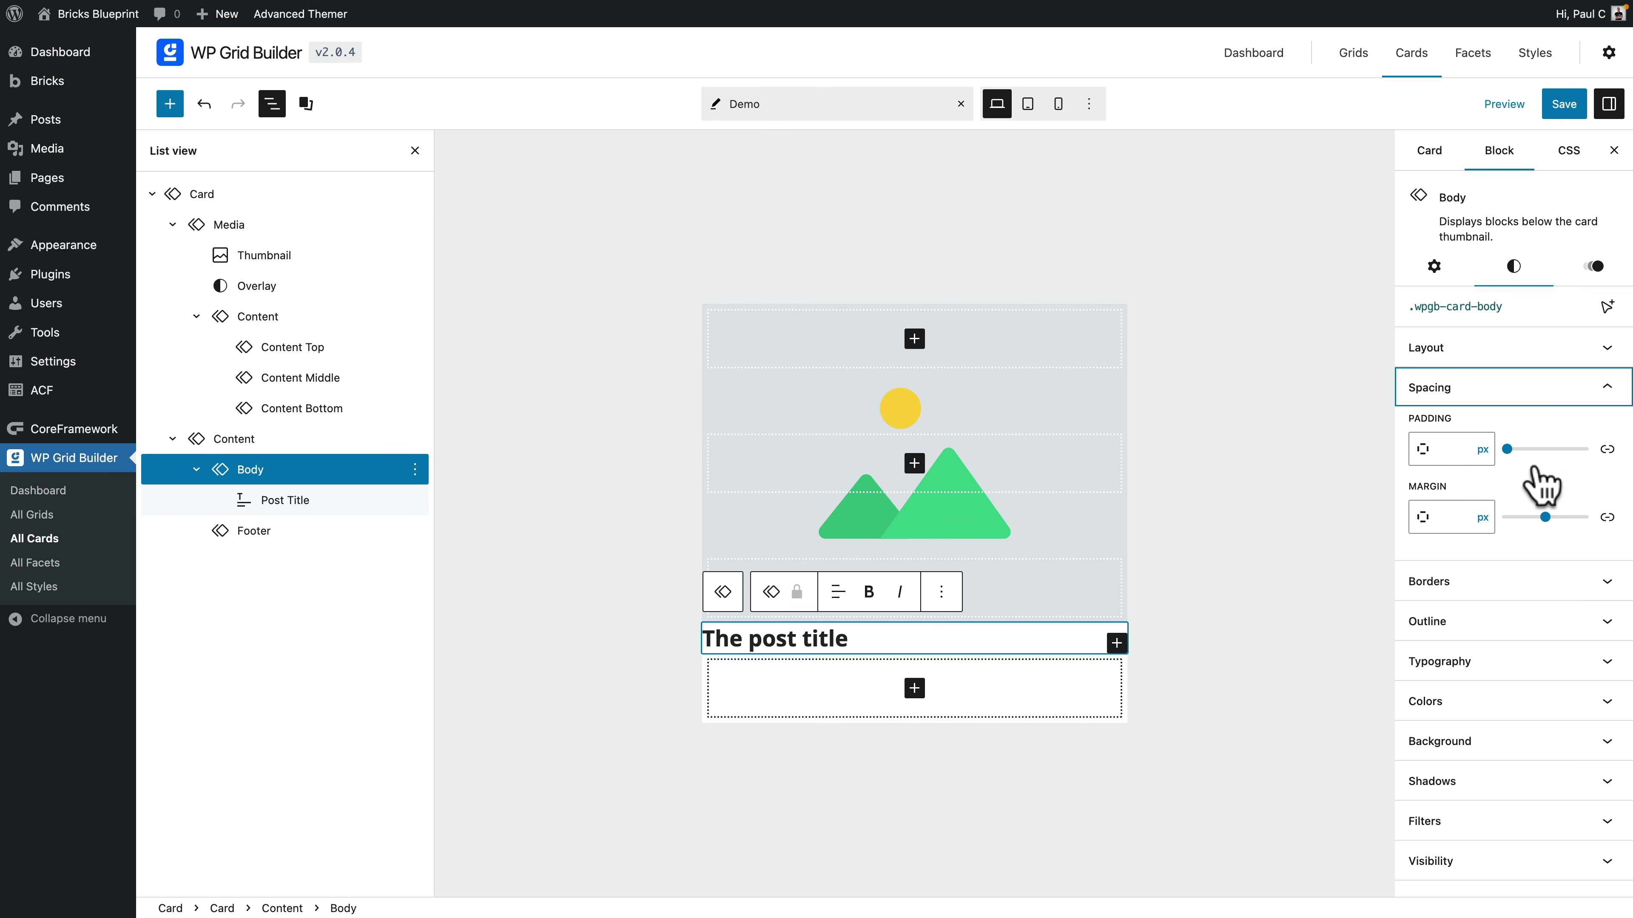
pyautogui.click(1510, 449)
pyautogui.moveTo(1512, 450); pyautogui.dragTo(1507, 450)
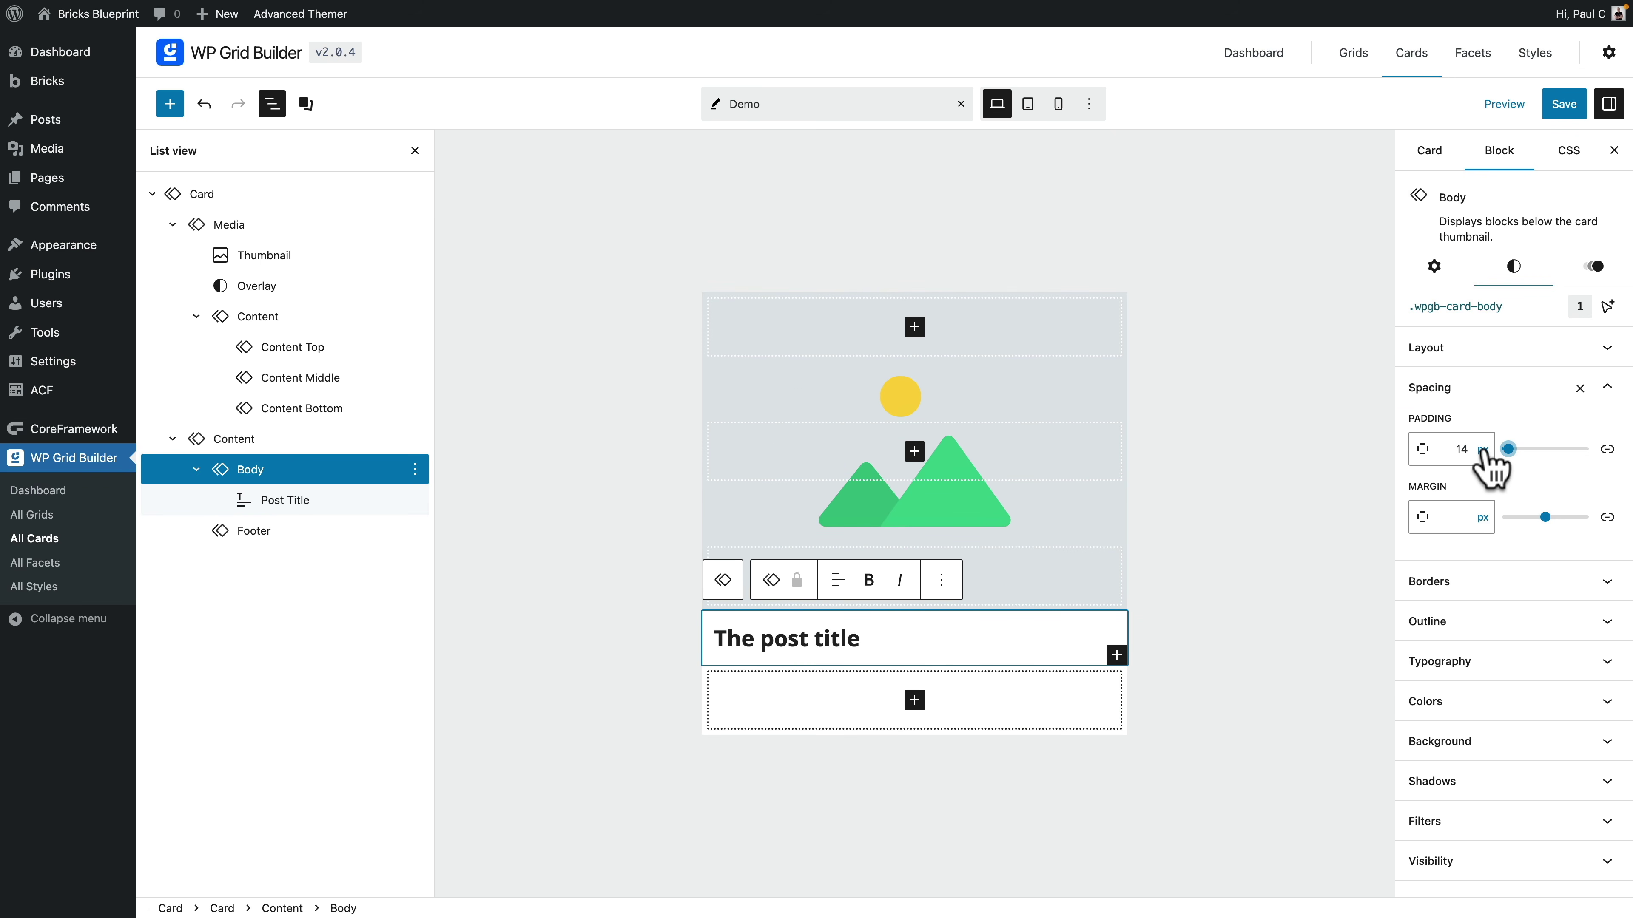
pyautogui.click(1481, 450)
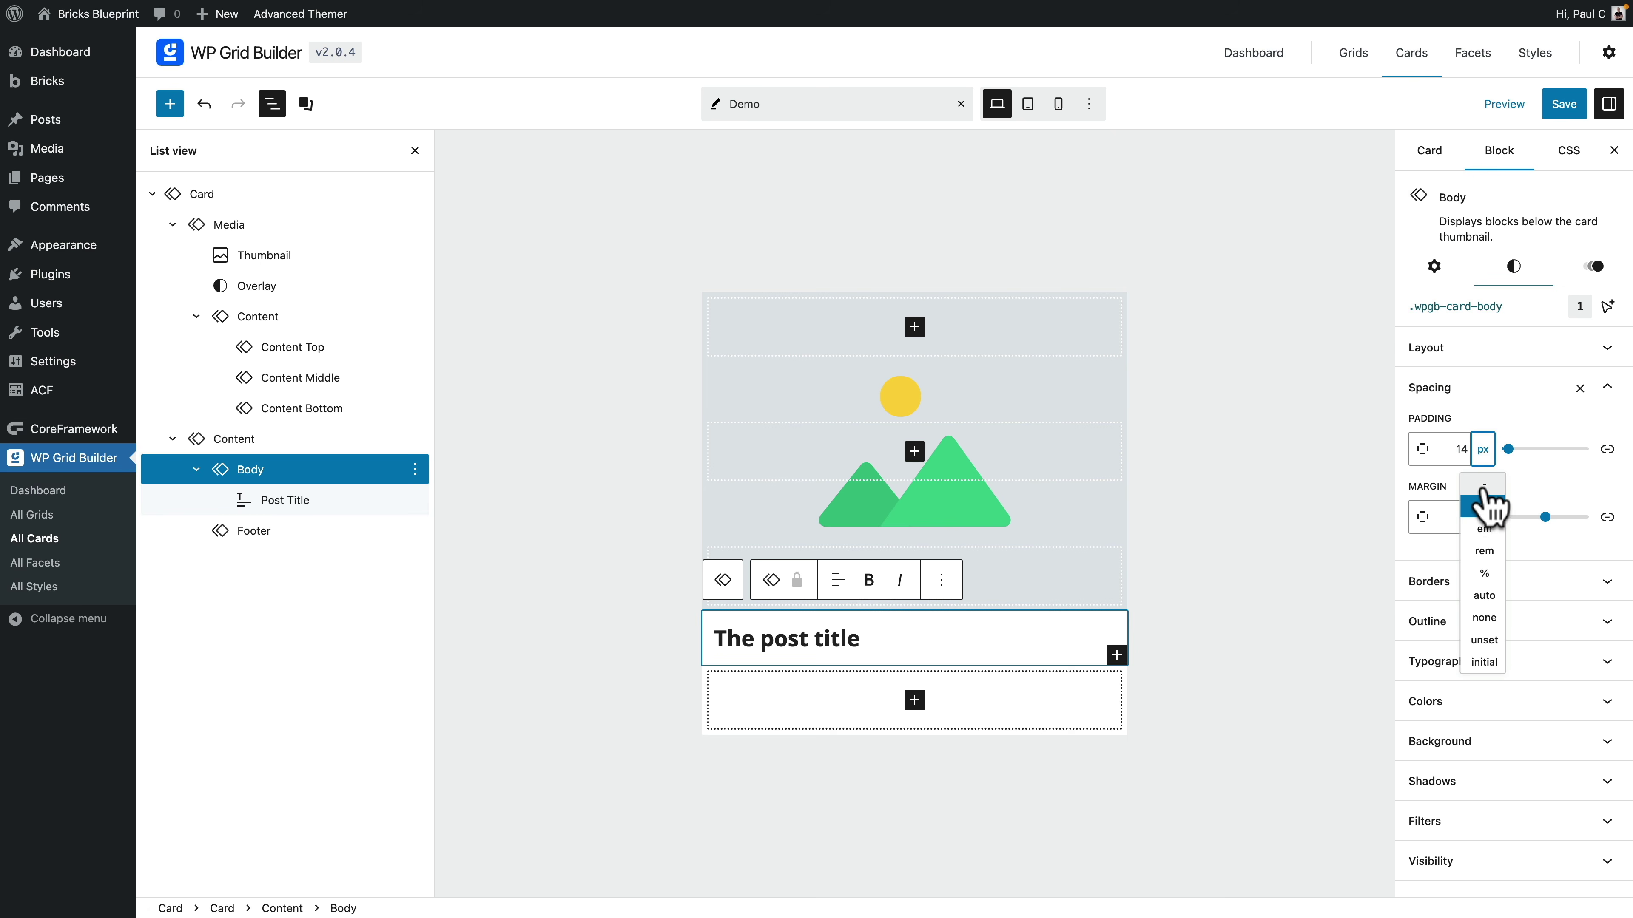
pyautogui.click(1482, 552)
pyautogui.doubleClick(1461, 450)
pyautogui.write('1')
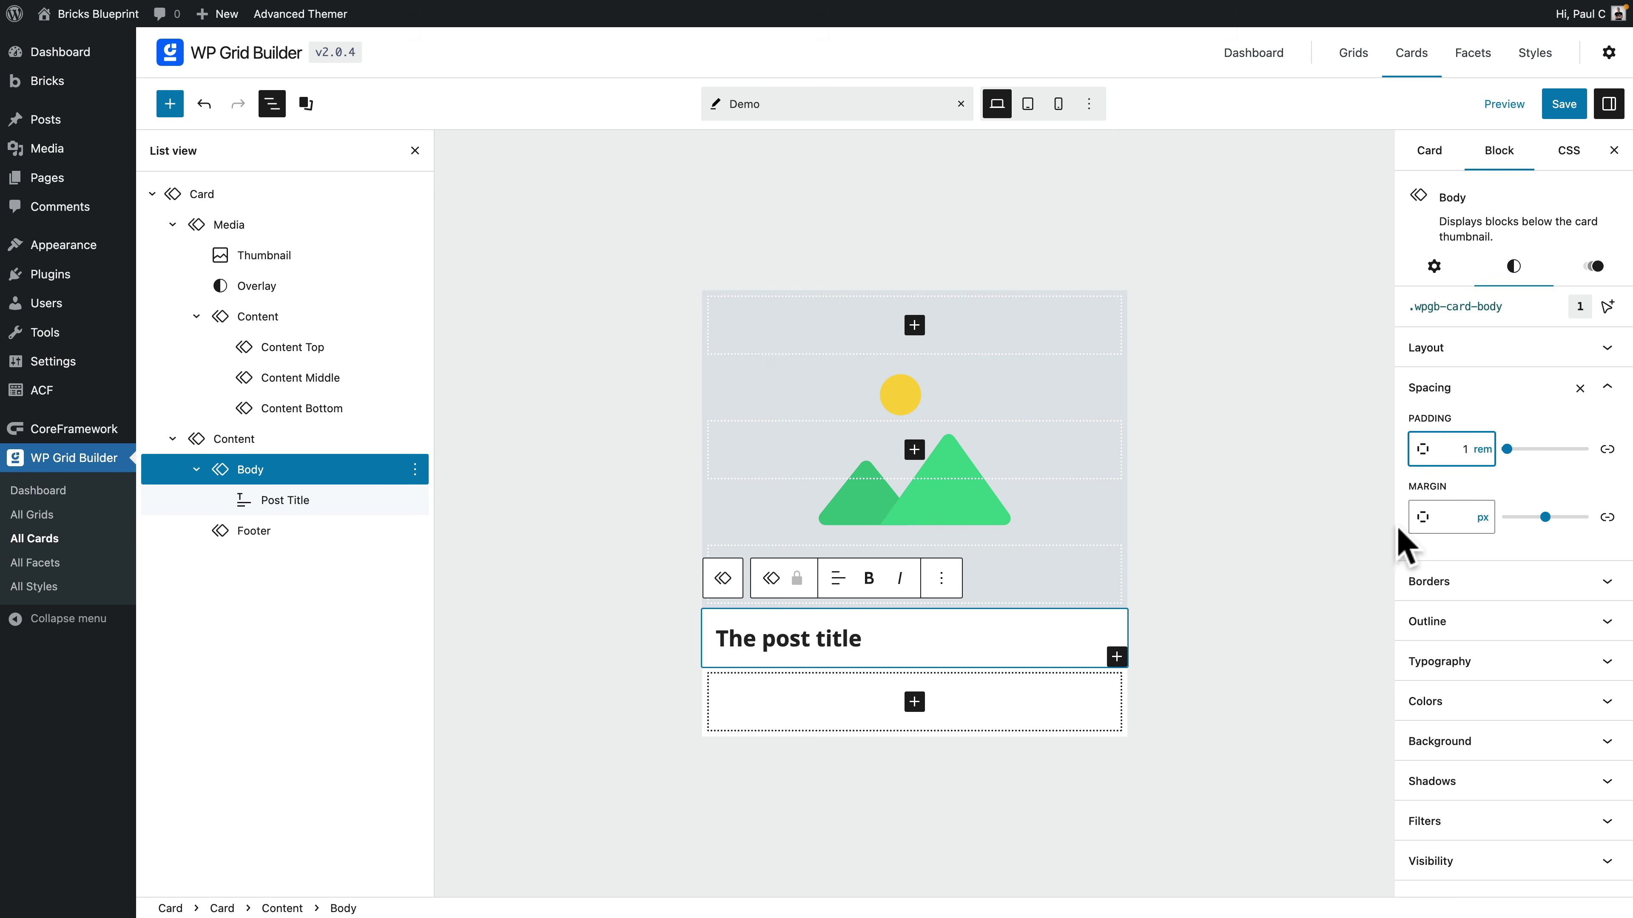
# Add a Post Excerpt block beneath the post title in the Body and review its typography settings.
pyautogui.click(1118, 658)
pyautogui.click(1093, 401)
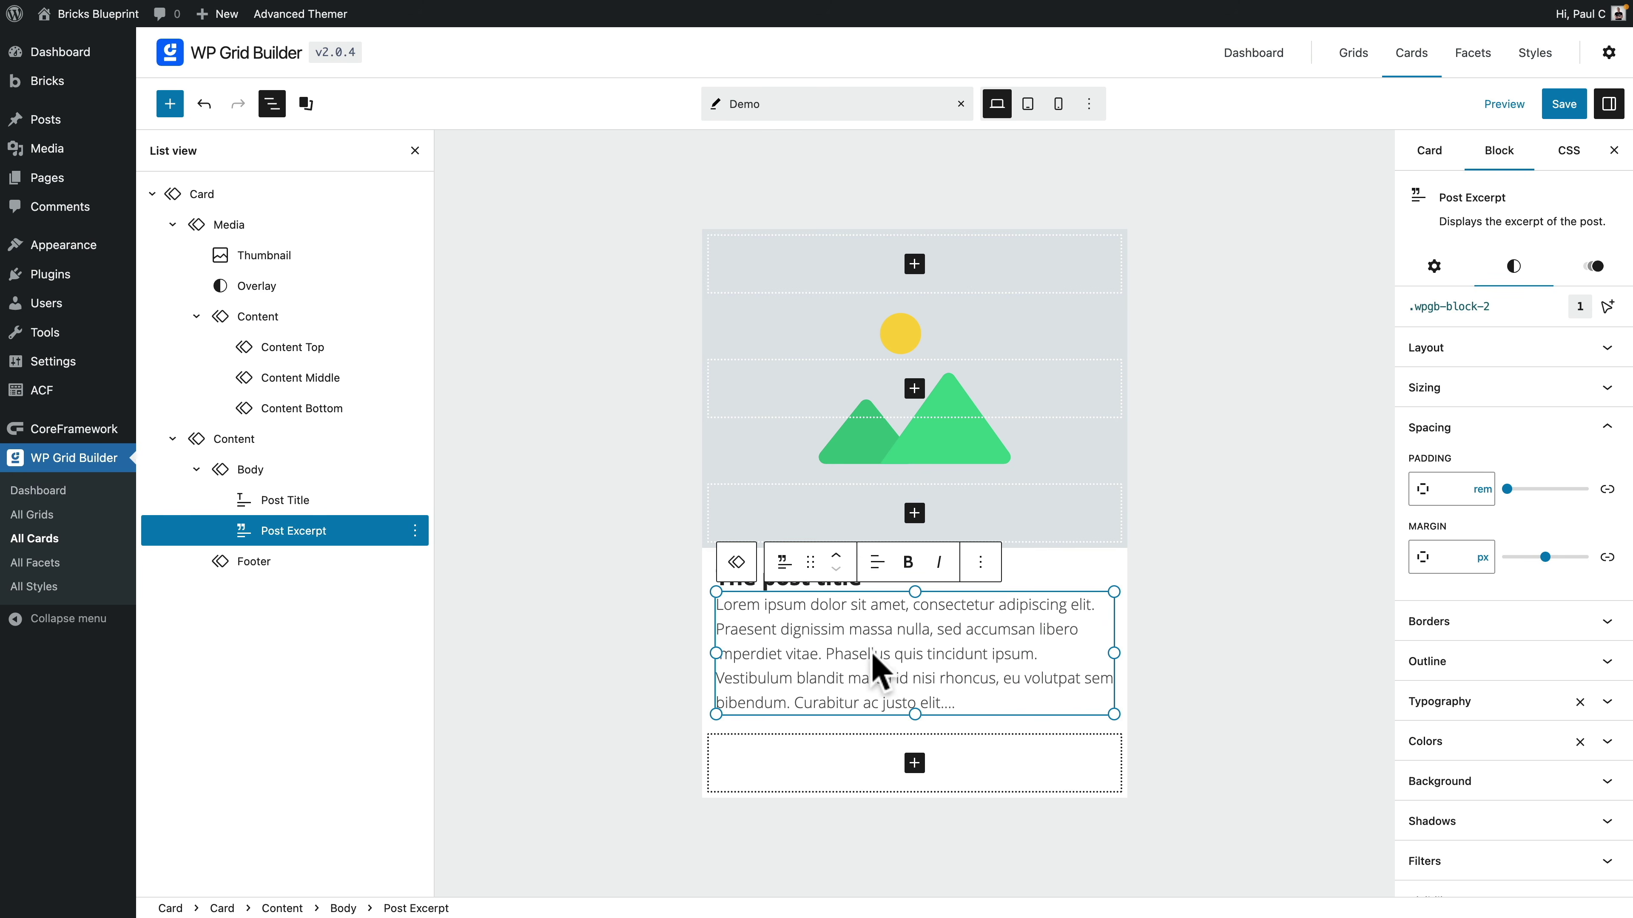
pyautogui.click(1495, 702)
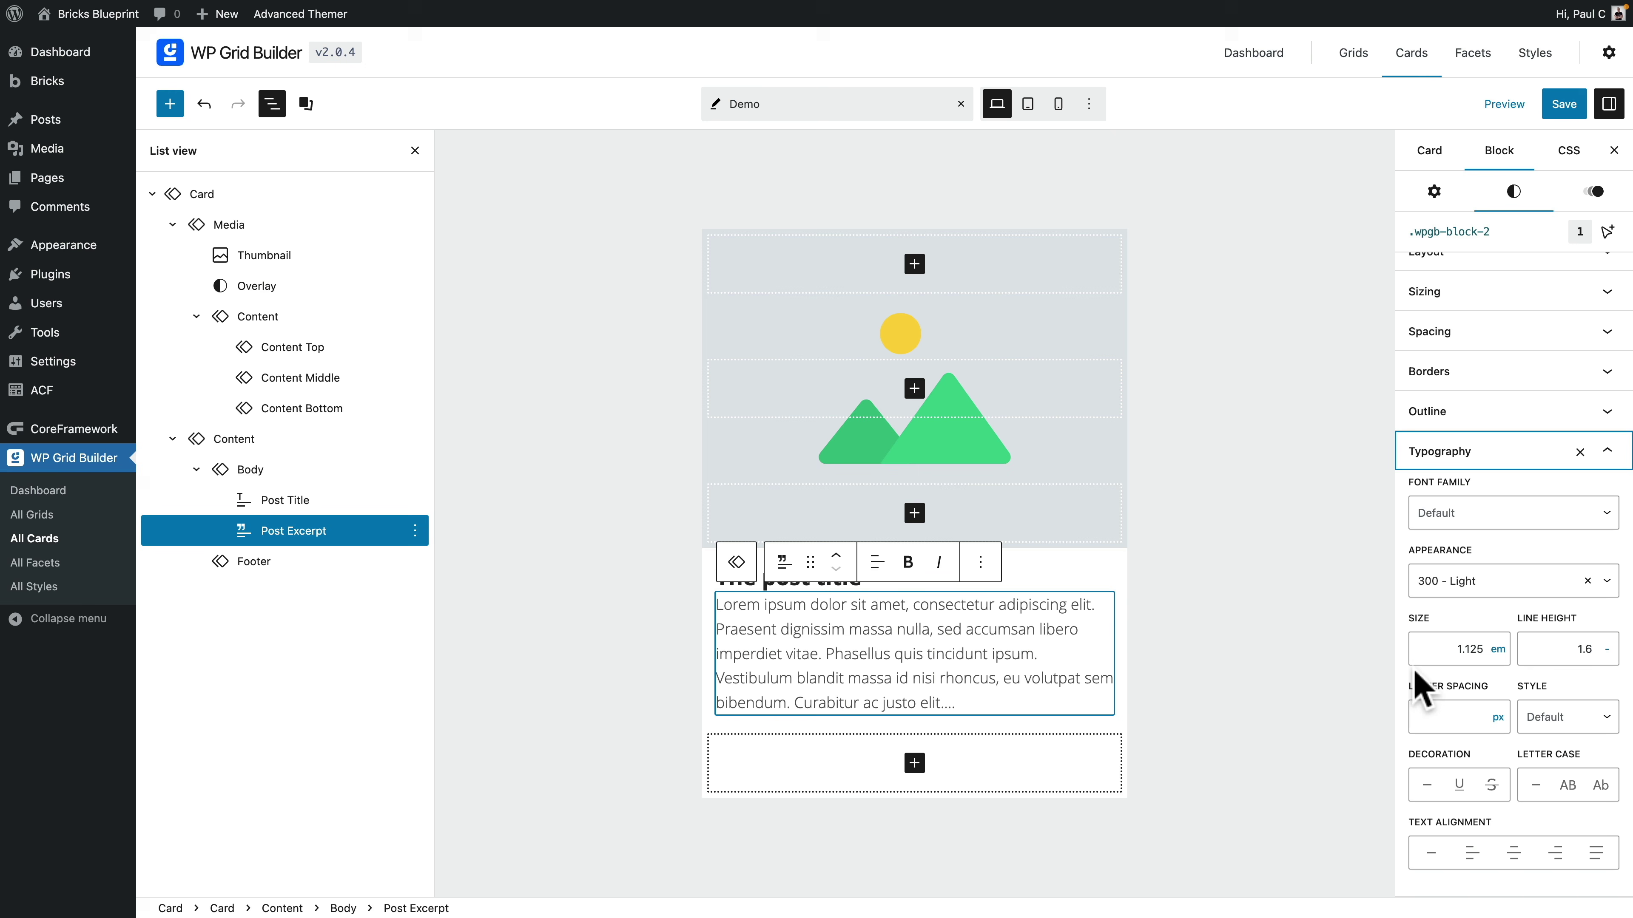
pyautogui.moveTo(977, 704)
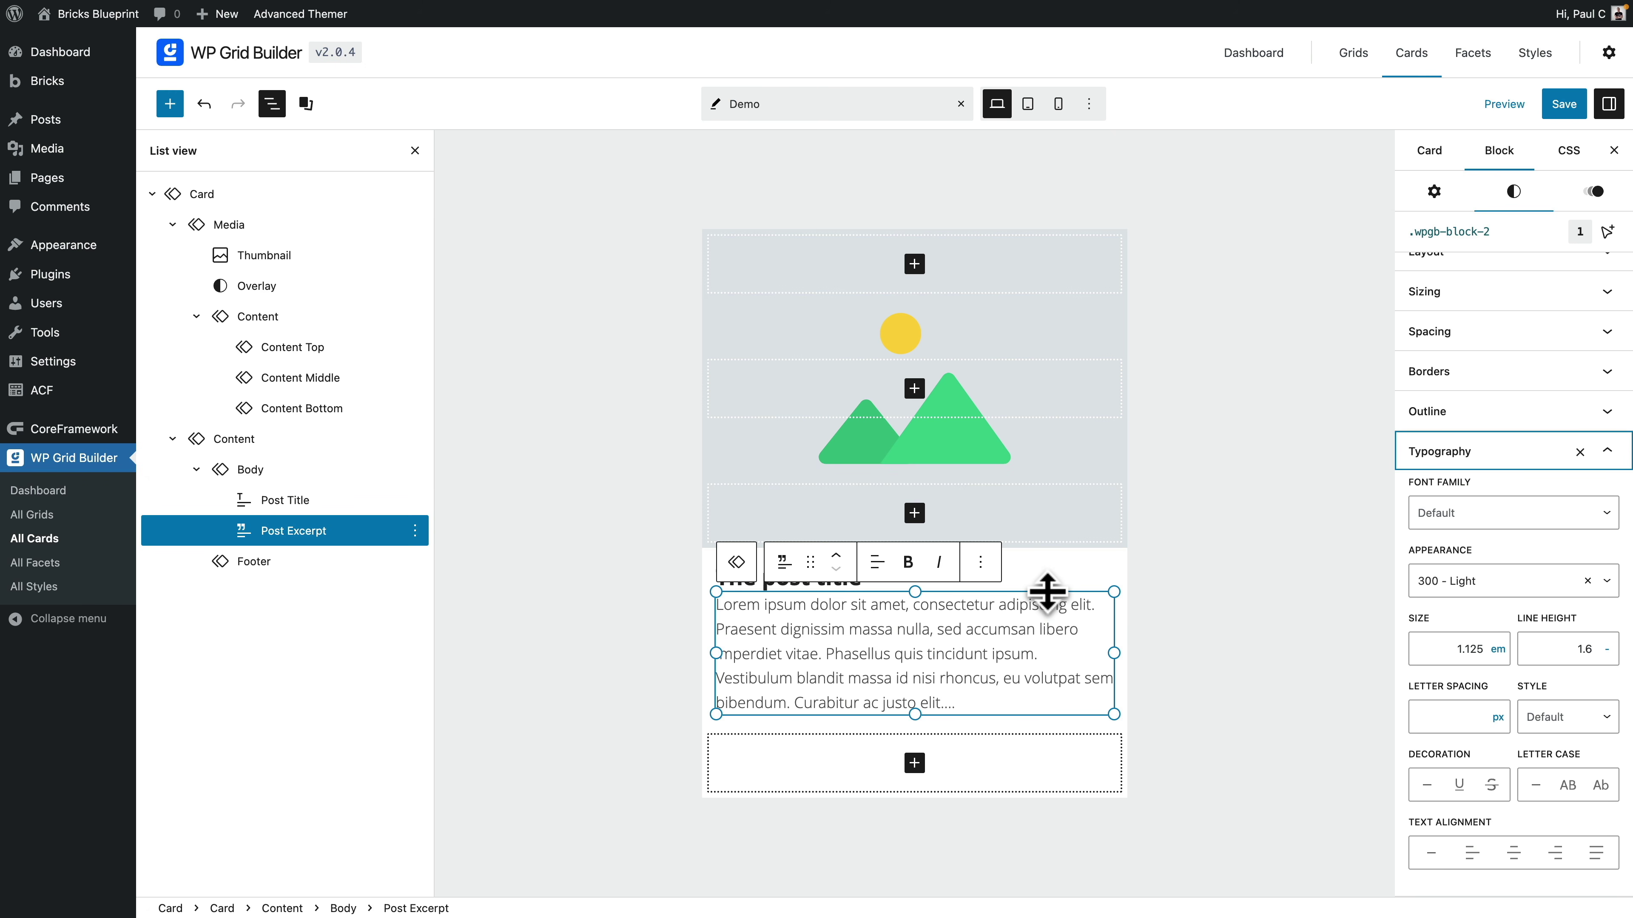
# Insert a Custom Field block below the post excerpt in the Body and select it.
pyautogui.click(170, 104)
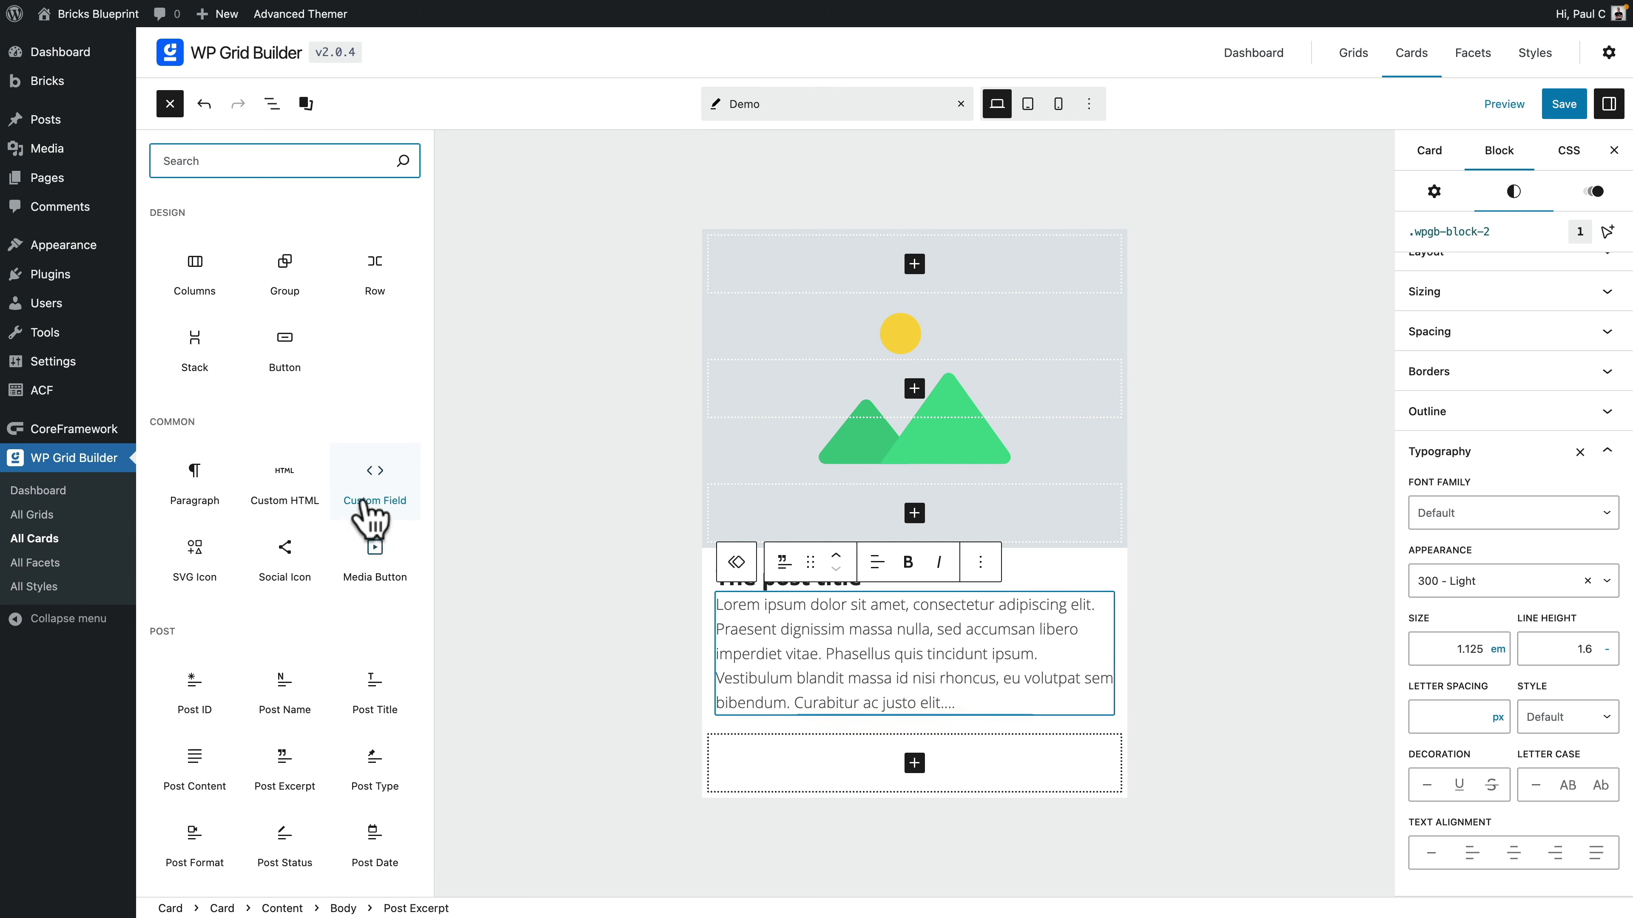
pyautogui.click(369, 483)
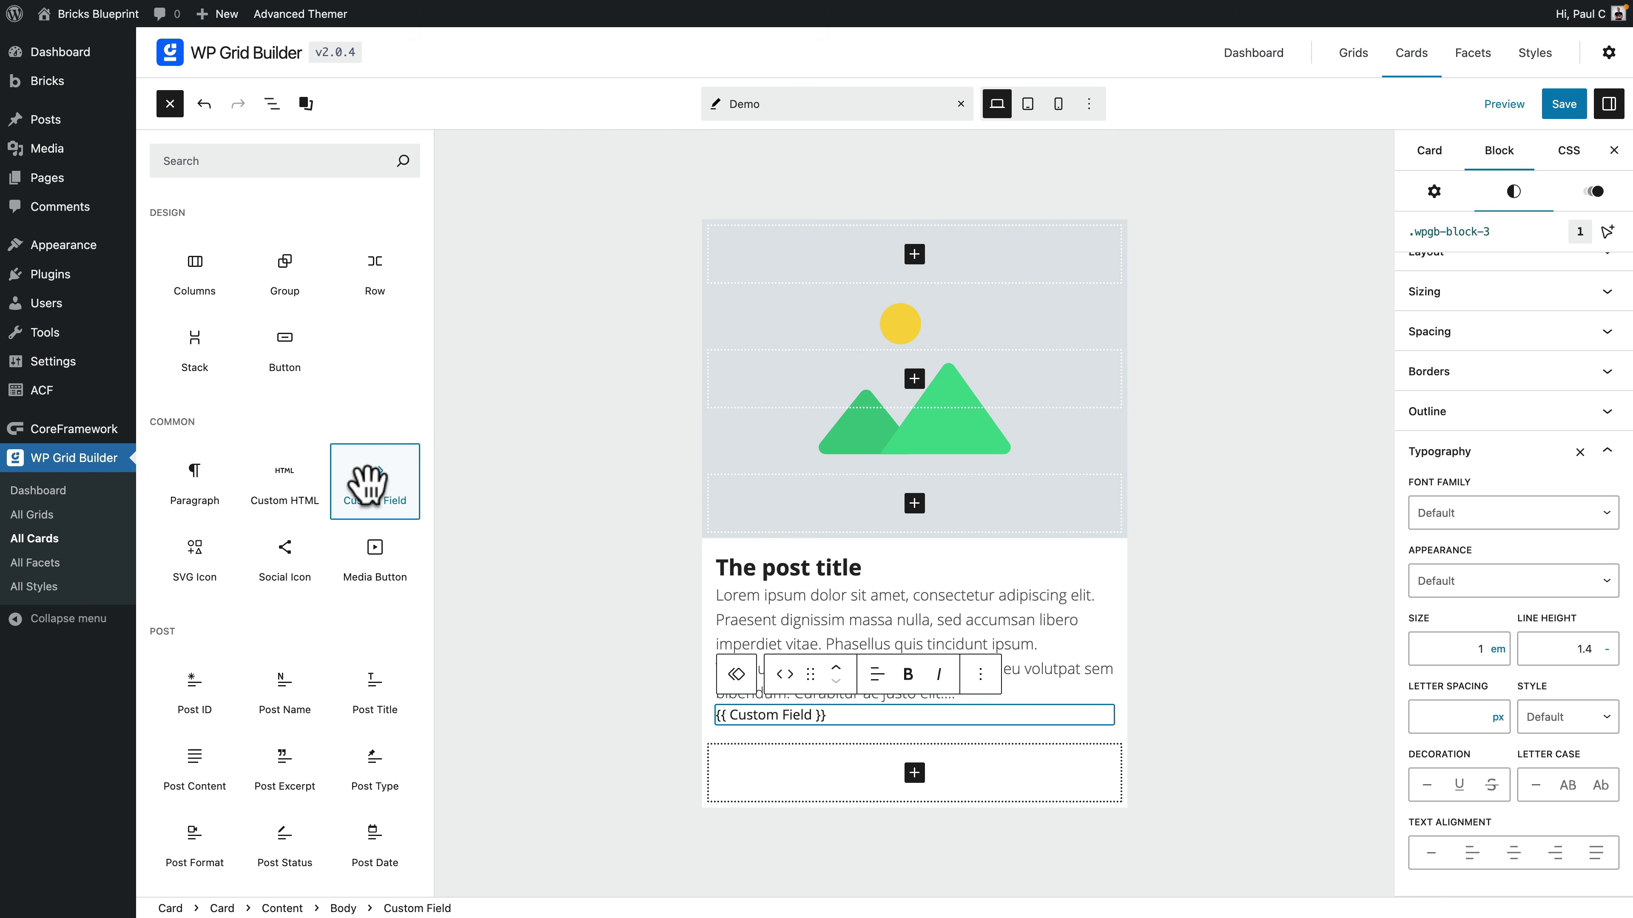
pyautogui.scroll(3, 1498, 444)
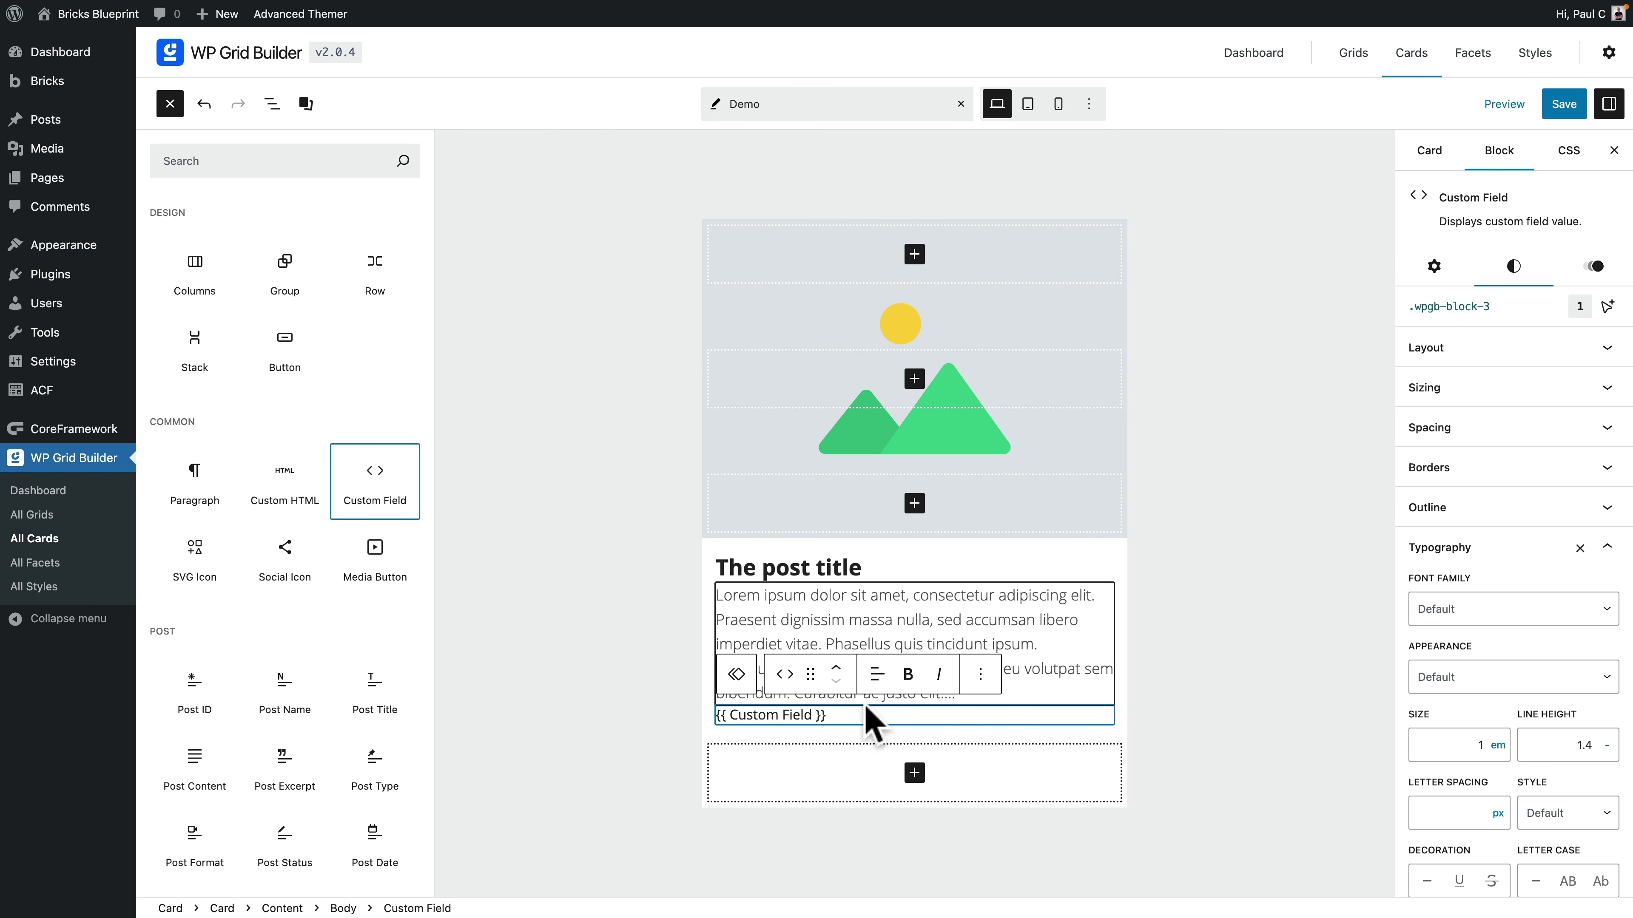
pyautogui.click(853, 716)
# Bind the Custom Field block to ACF > Additional Post Fields > Price and give it the prefix "Price £".
pyautogui.click(1434, 266)
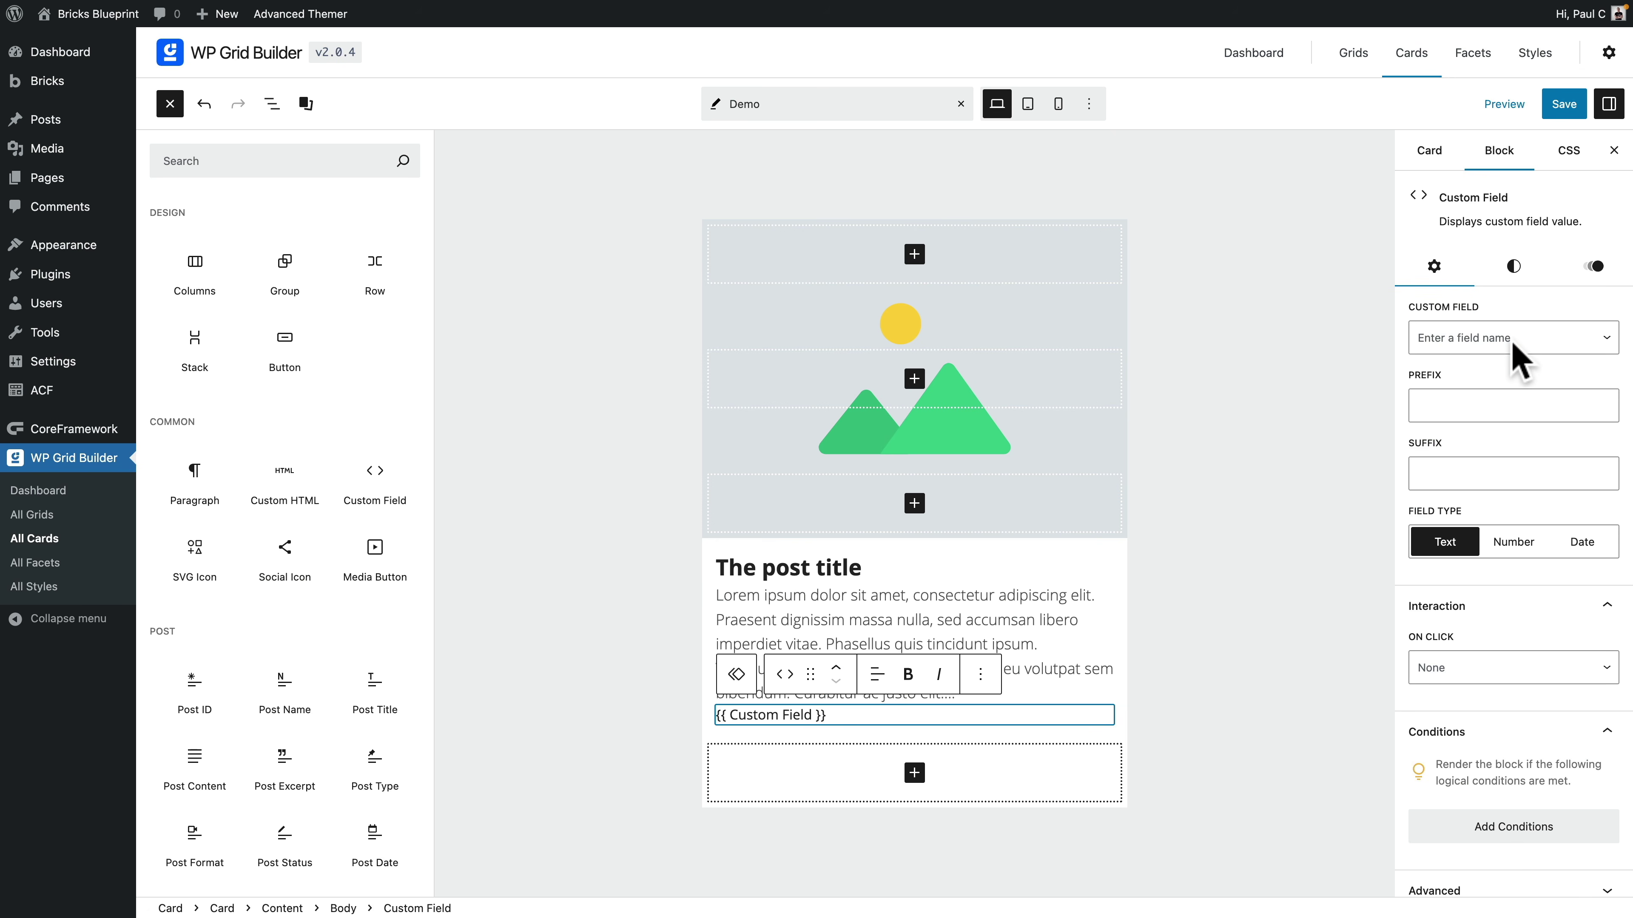
pyautogui.click(1581, 339)
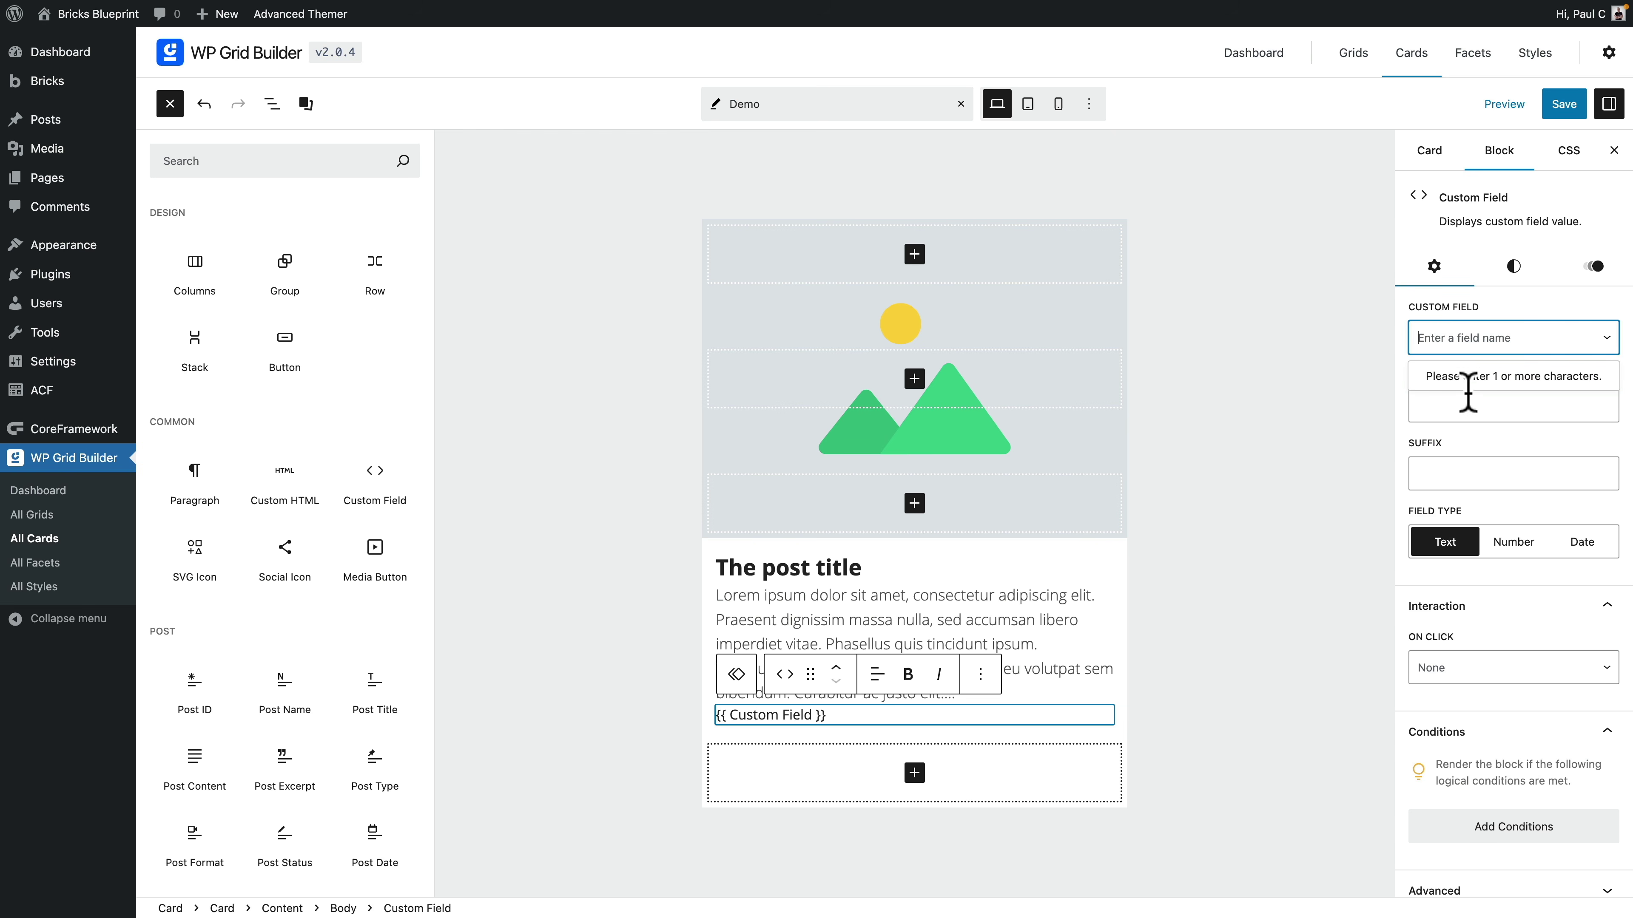
pyautogui.write('pric')
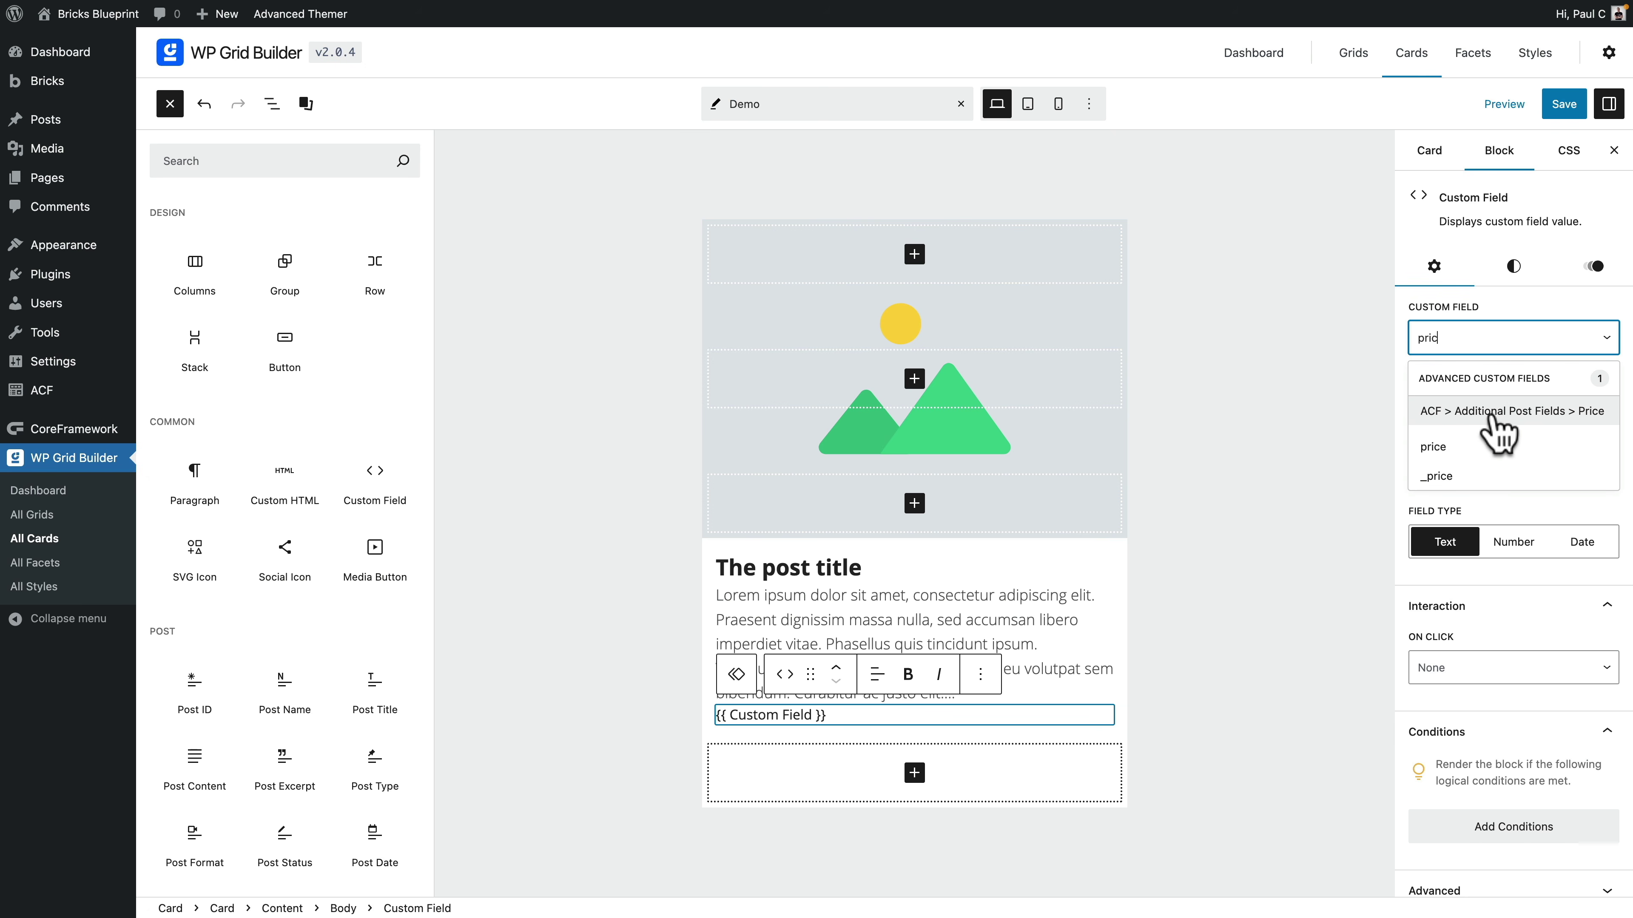
pyautogui.click(1495, 411)
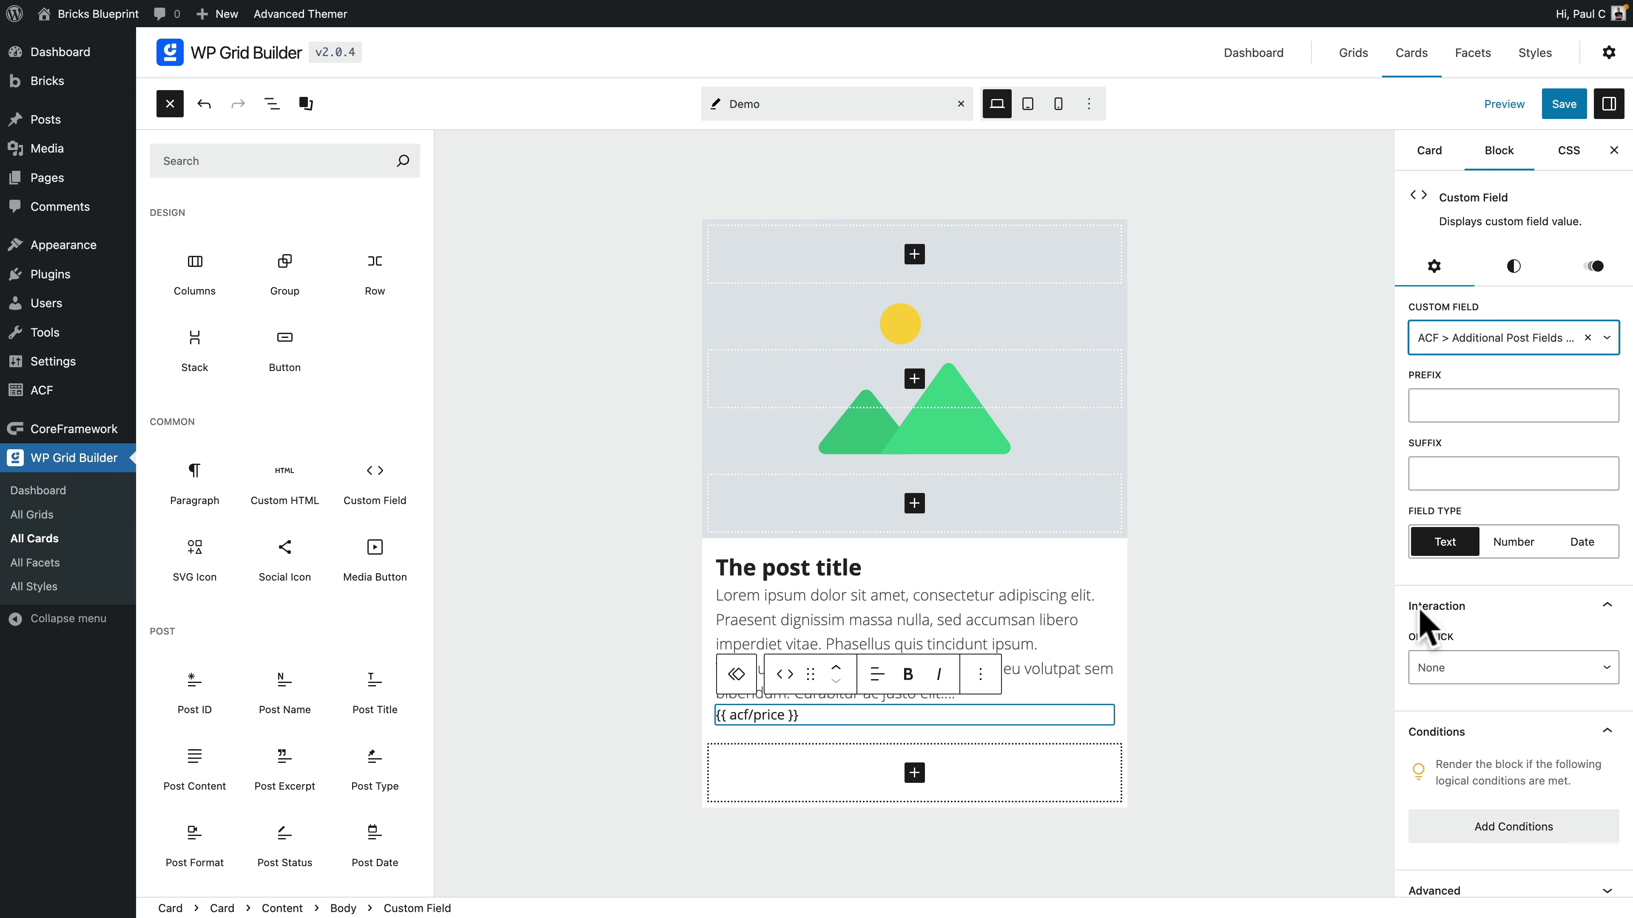
pyautogui.click(1513, 411)
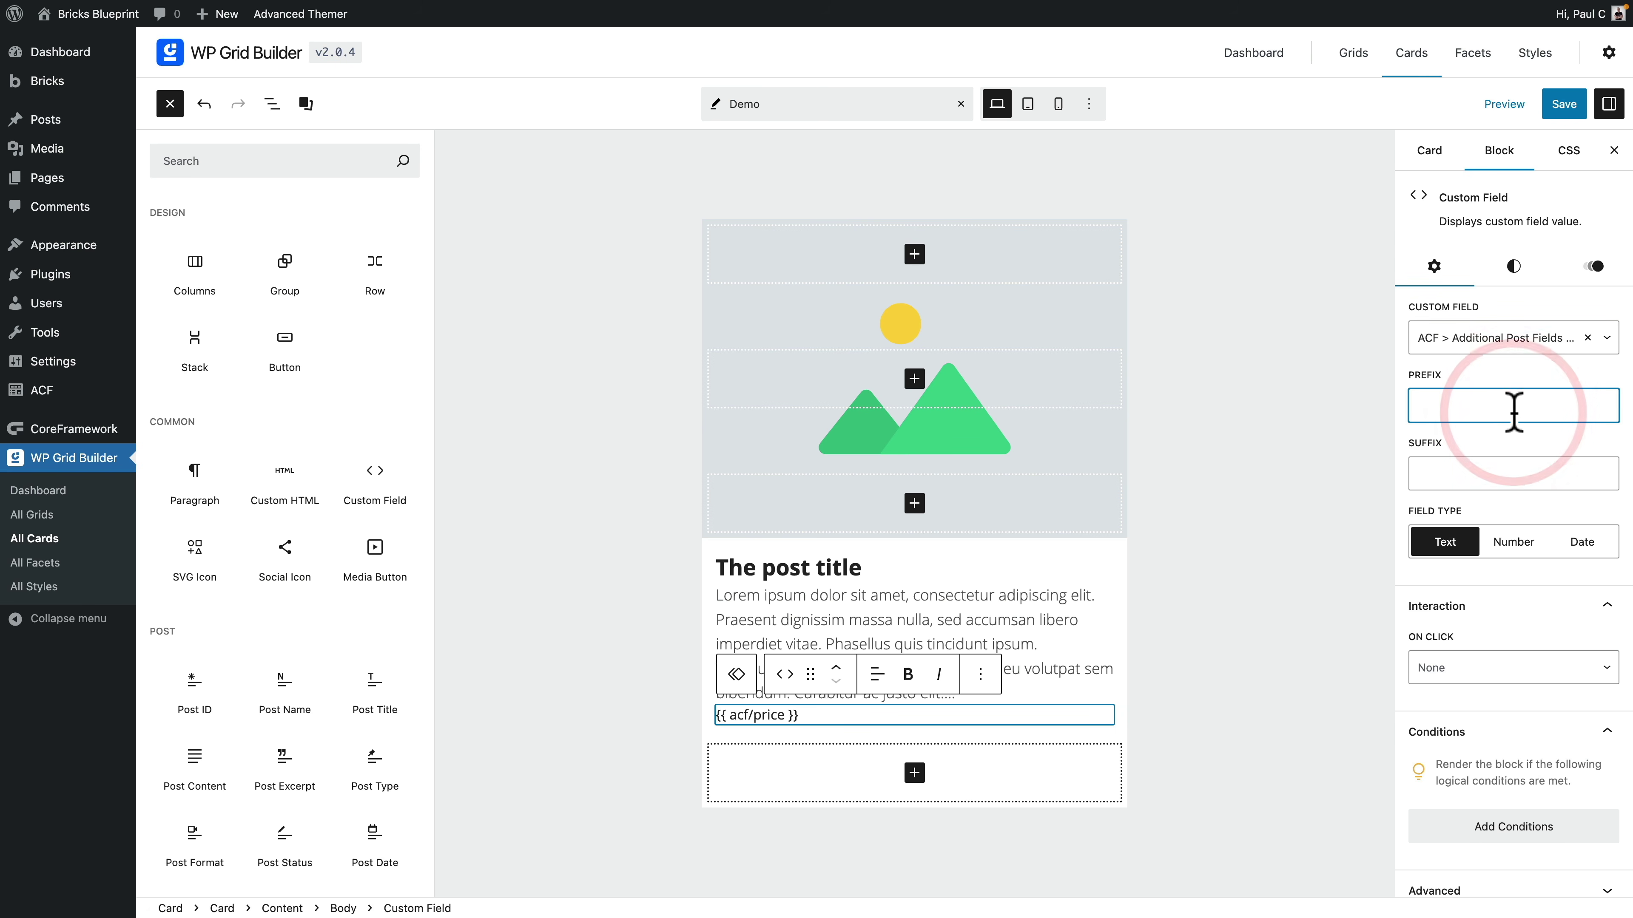
pyautogui.write('Price £')
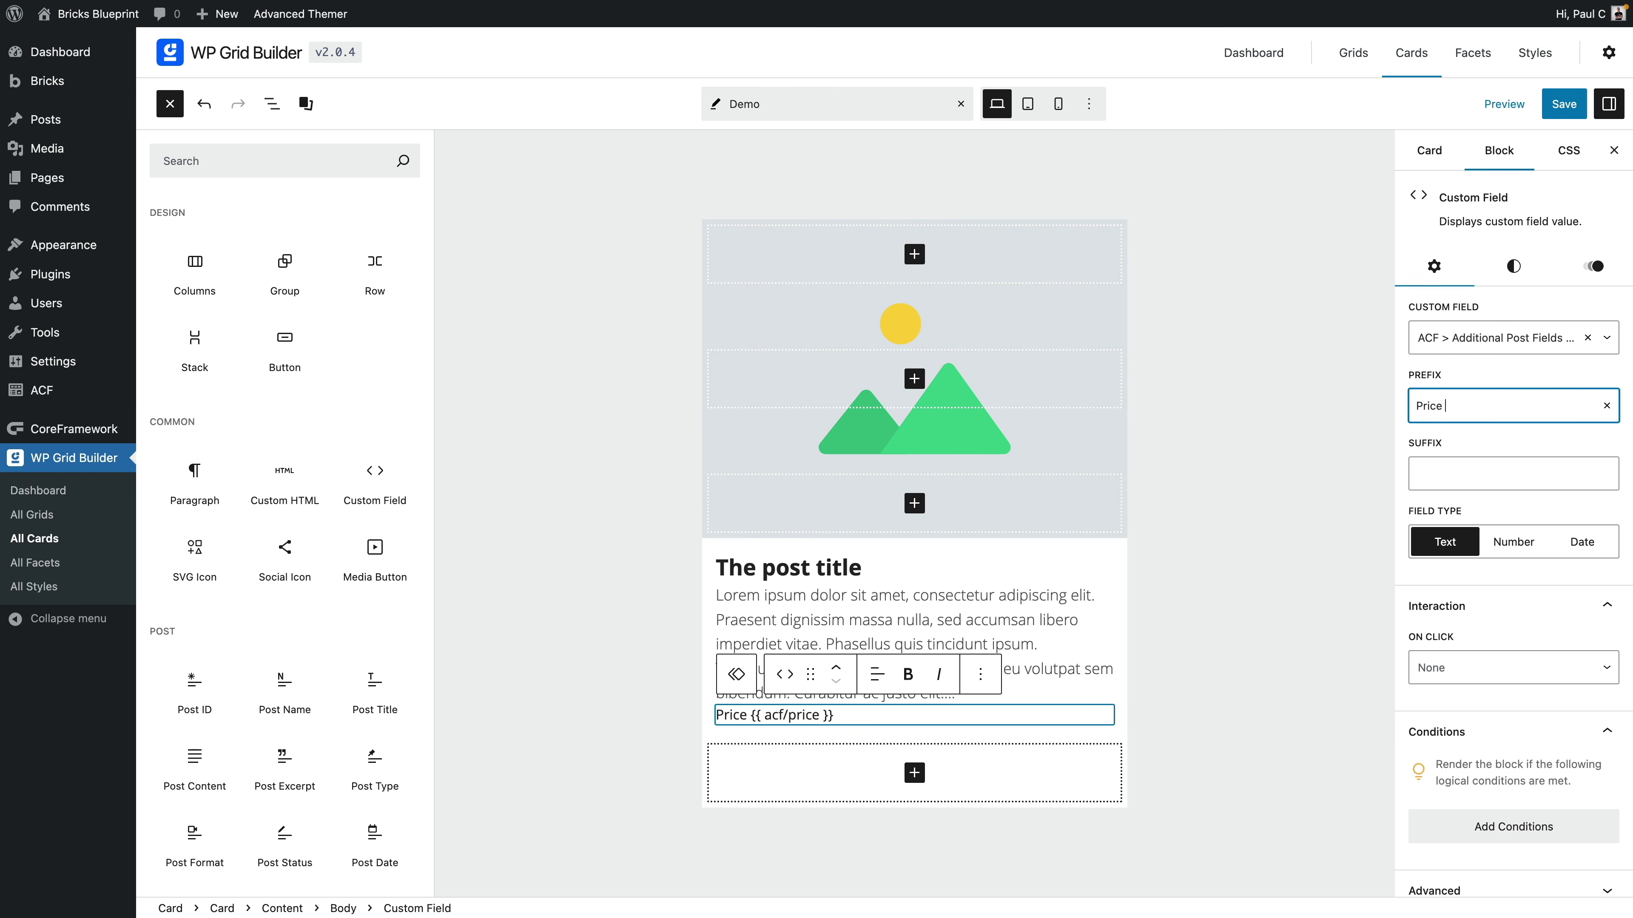
pyautogui.click(1488, 473)
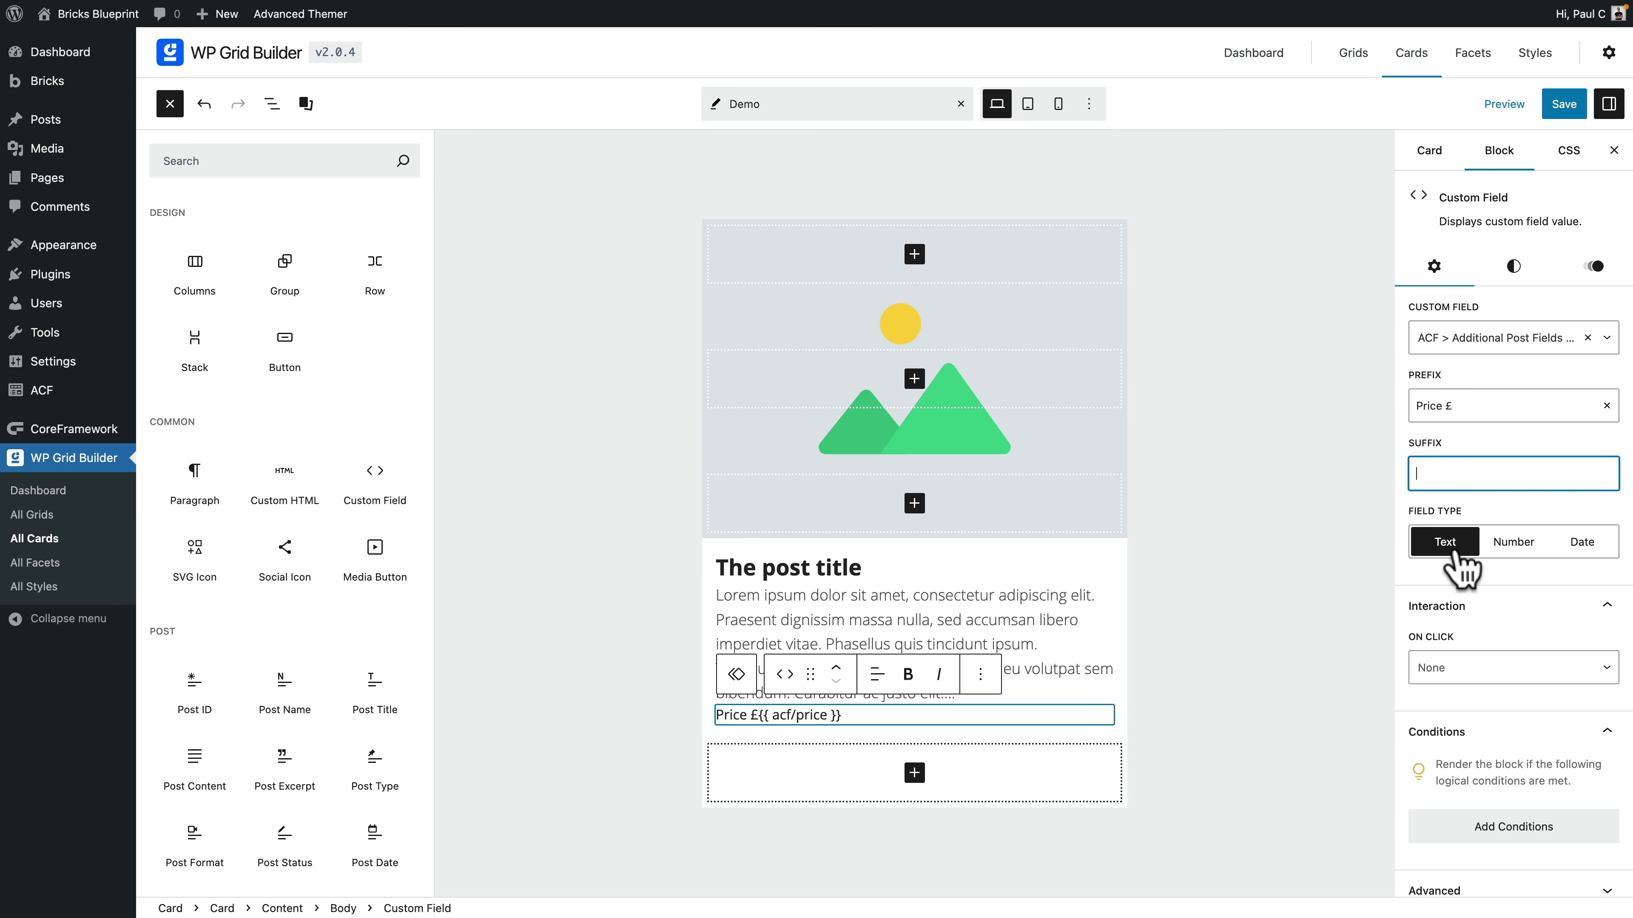
# Change the price block's field type to Number with 2 decimal places.
pyautogui.click(1508, 544)
pyautogui.scroll(-1, 1511, 570)
pyautogui.scroll(-1, 1512, 570)
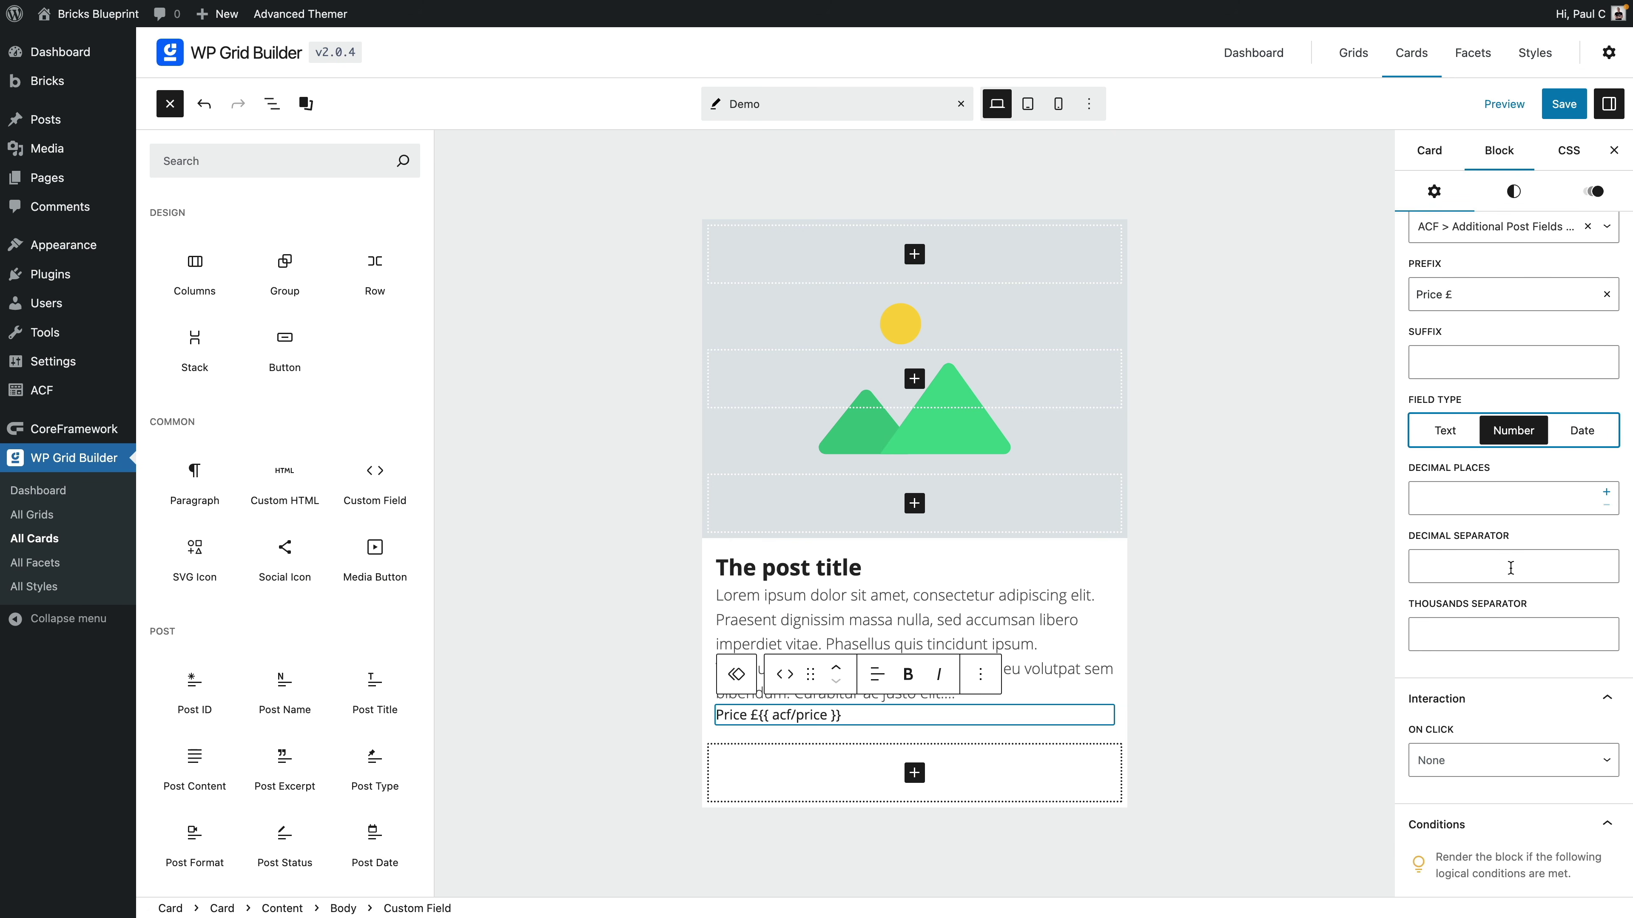
pyautogui.click(1449, 501)
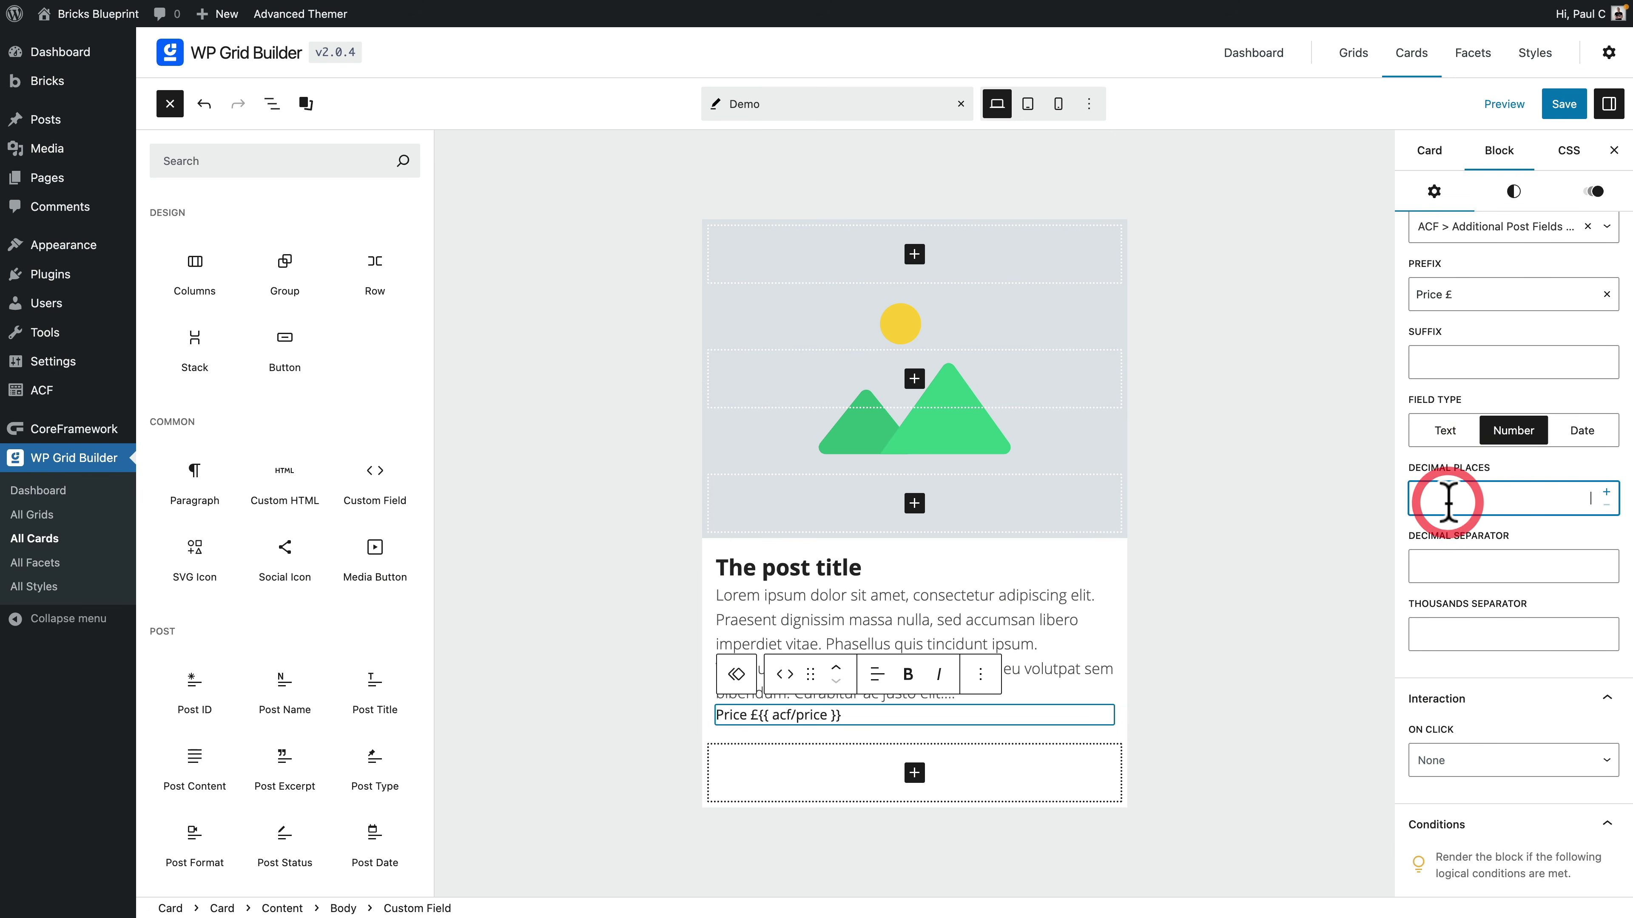
pyautogui.write('2')
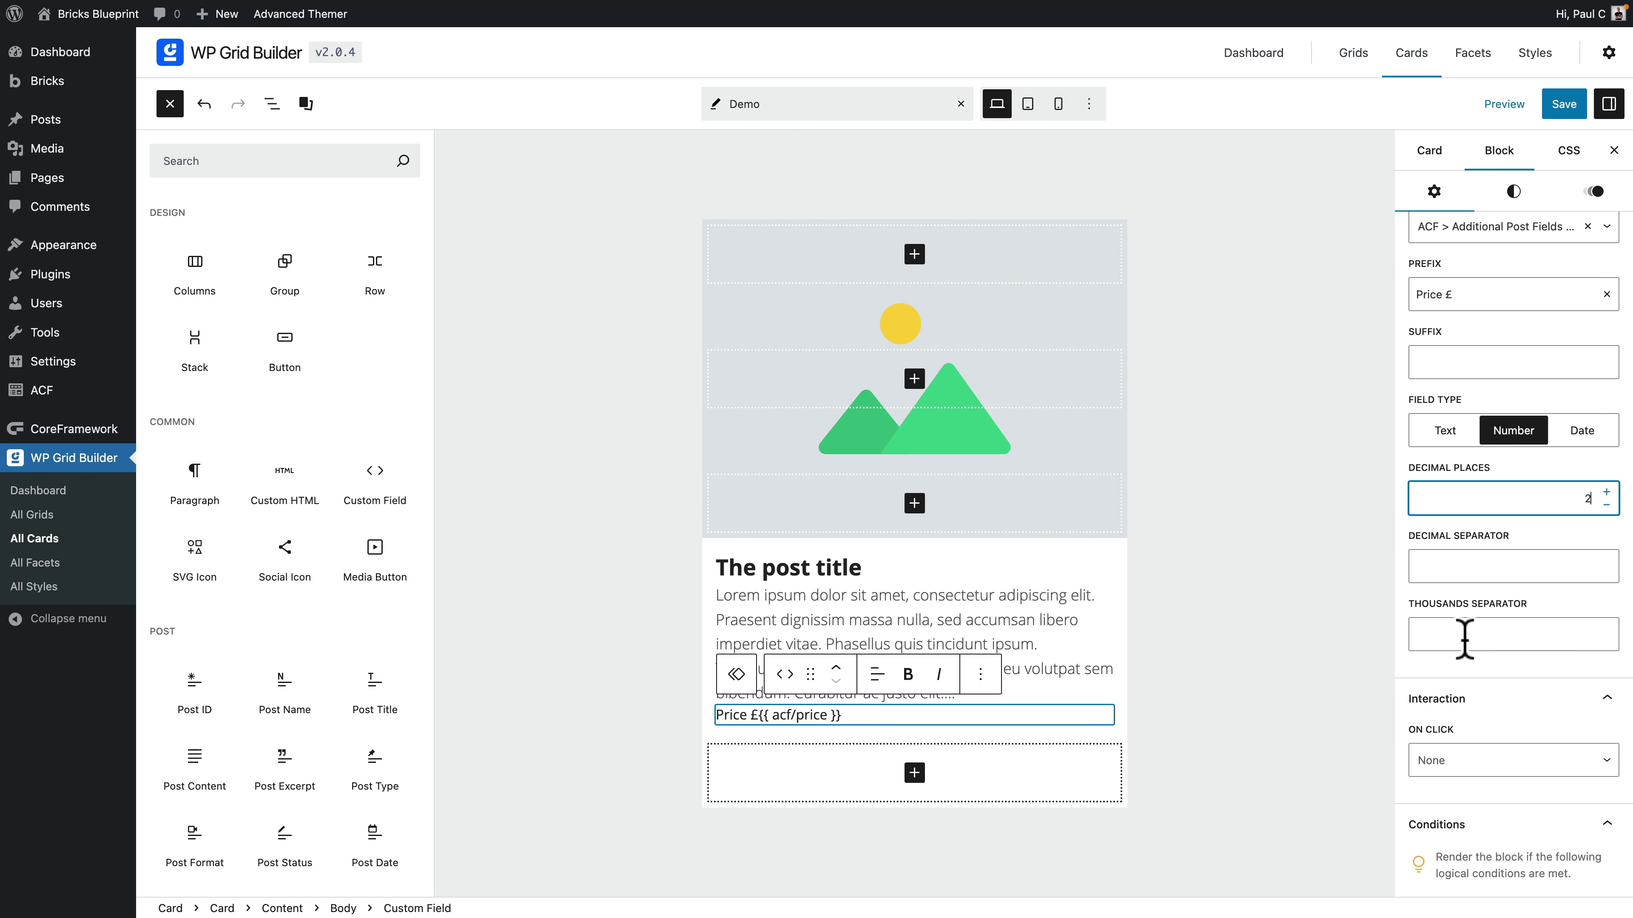
pyautogui.scroll(-3, 1517, 708)
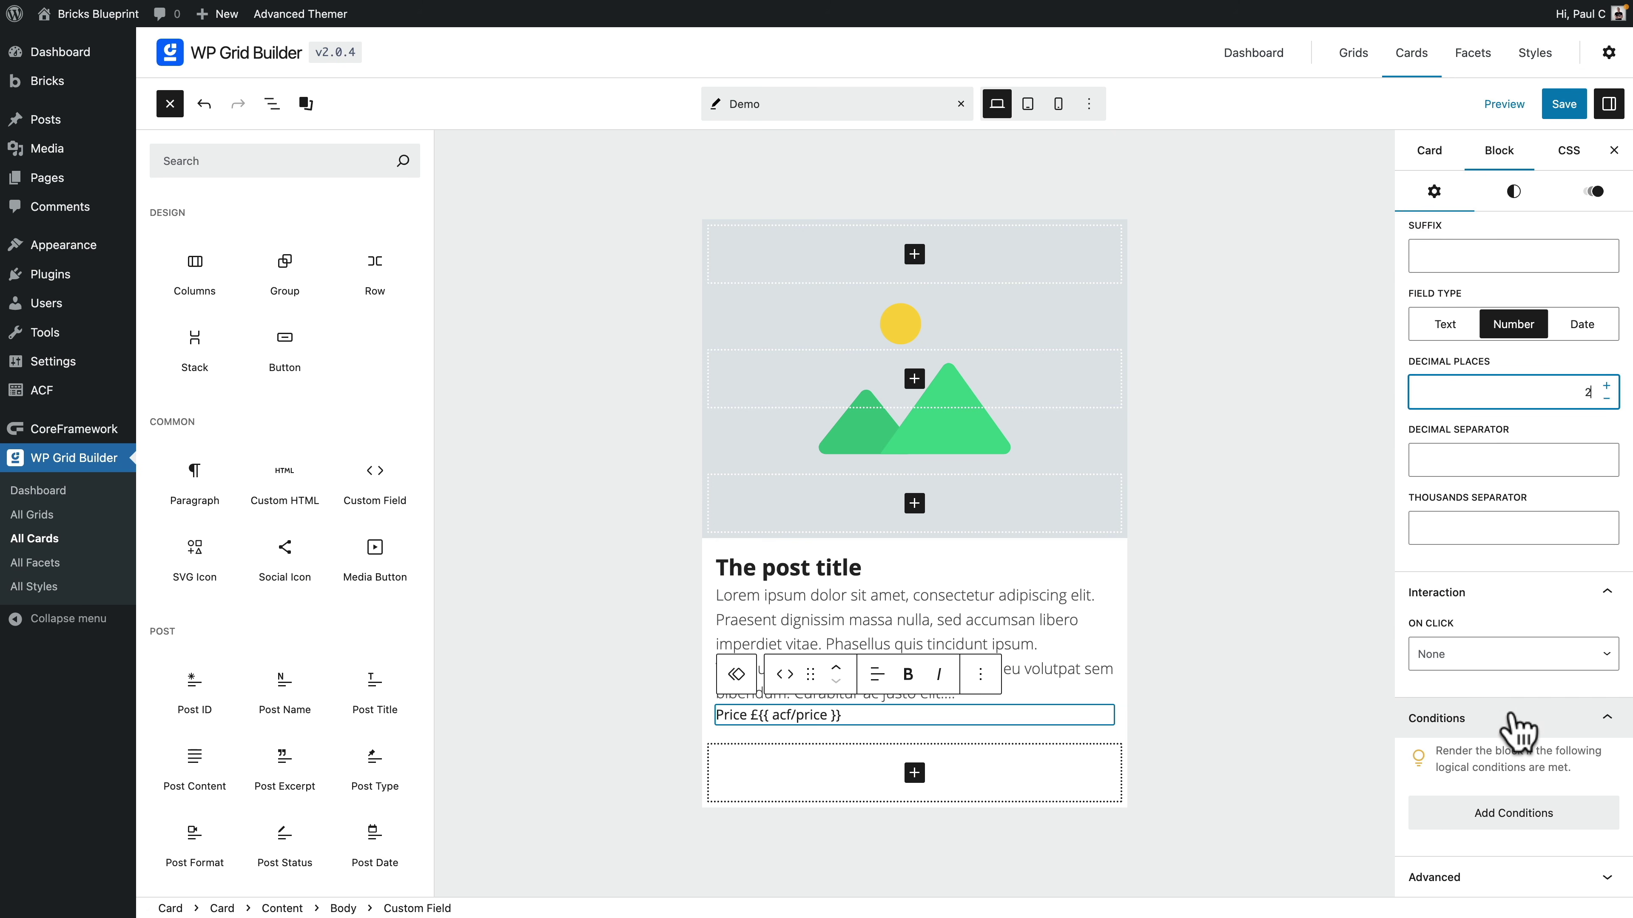
pyautogui.scroll(5, 1494, 524)
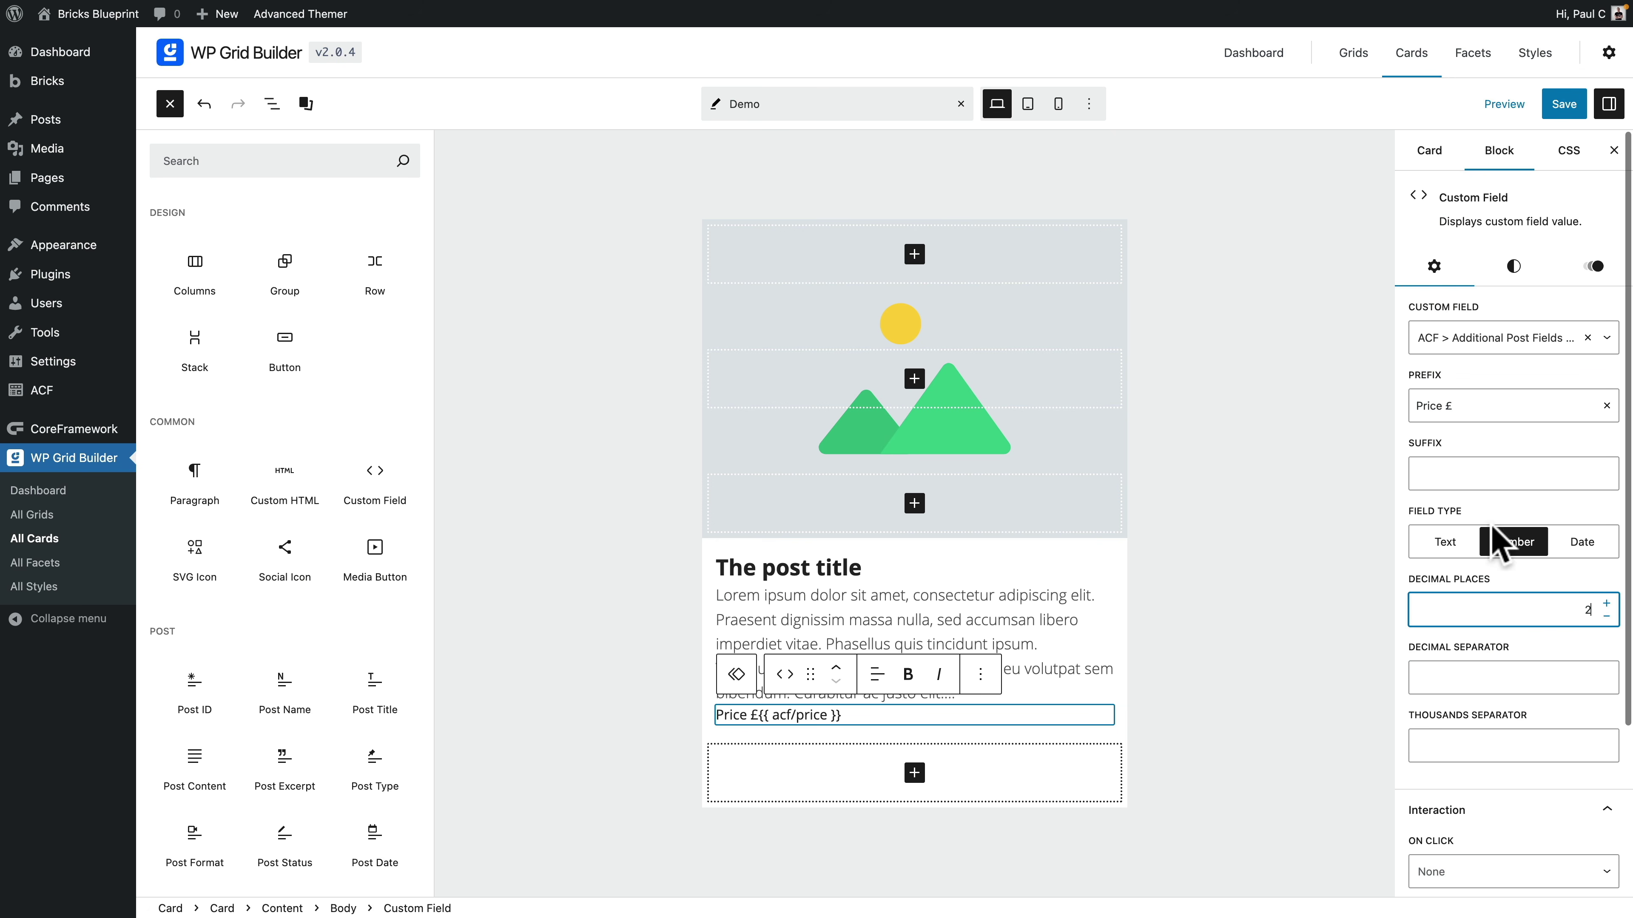
# Set the price block's font size to 0.8 em.
pyautogui.click(1516, 269)
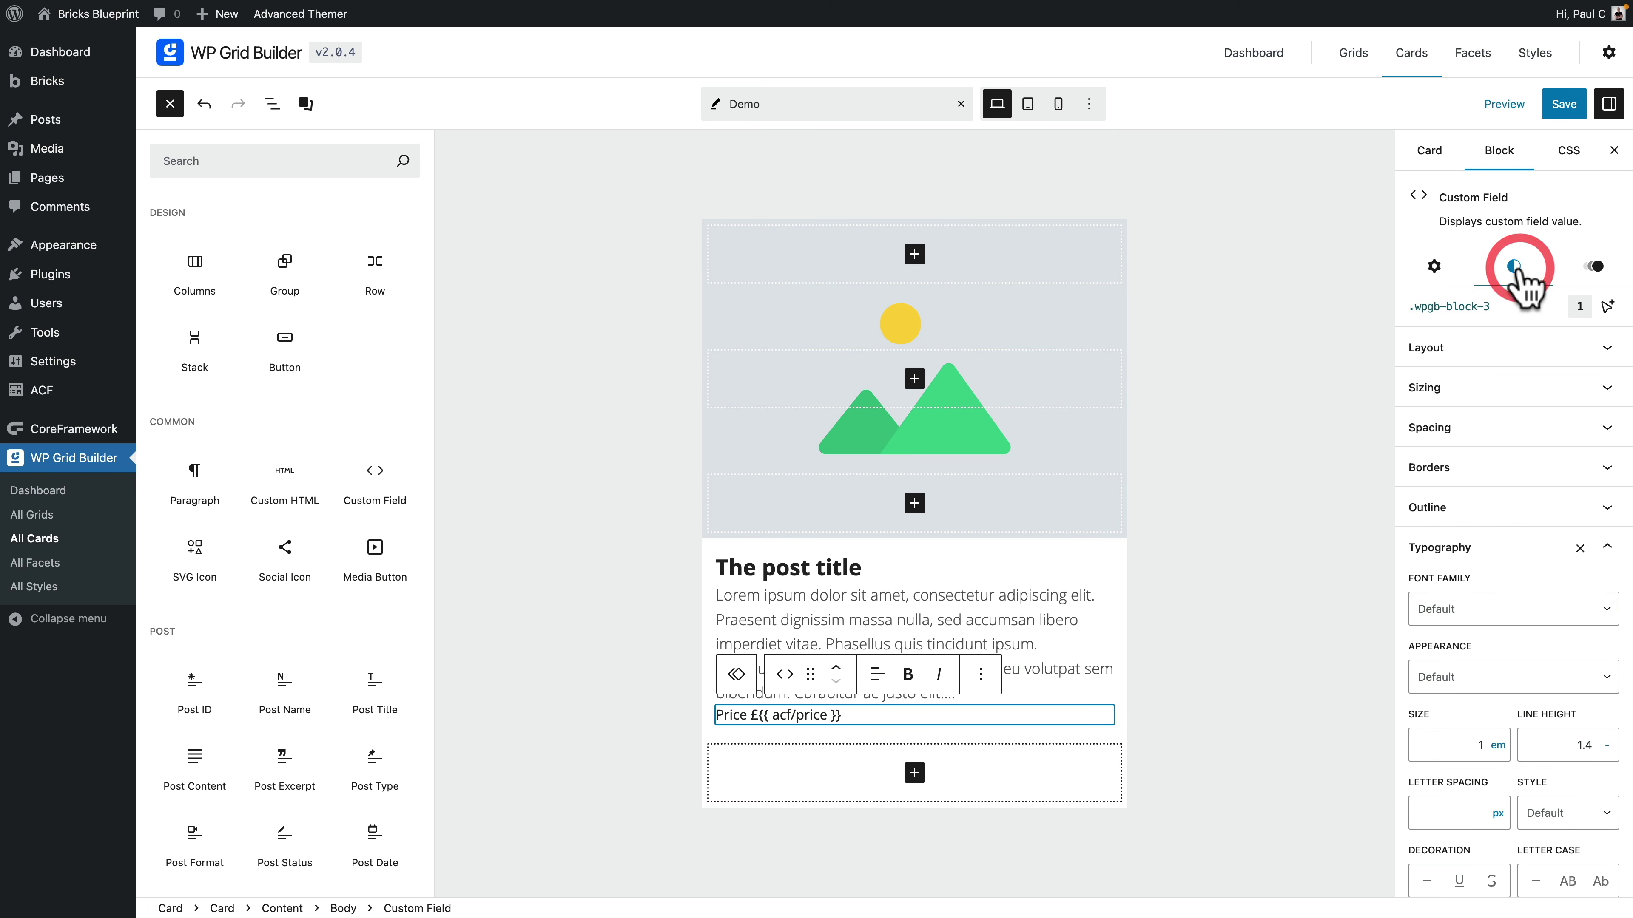
pyautogui.scroll(-2, 1523, 583)
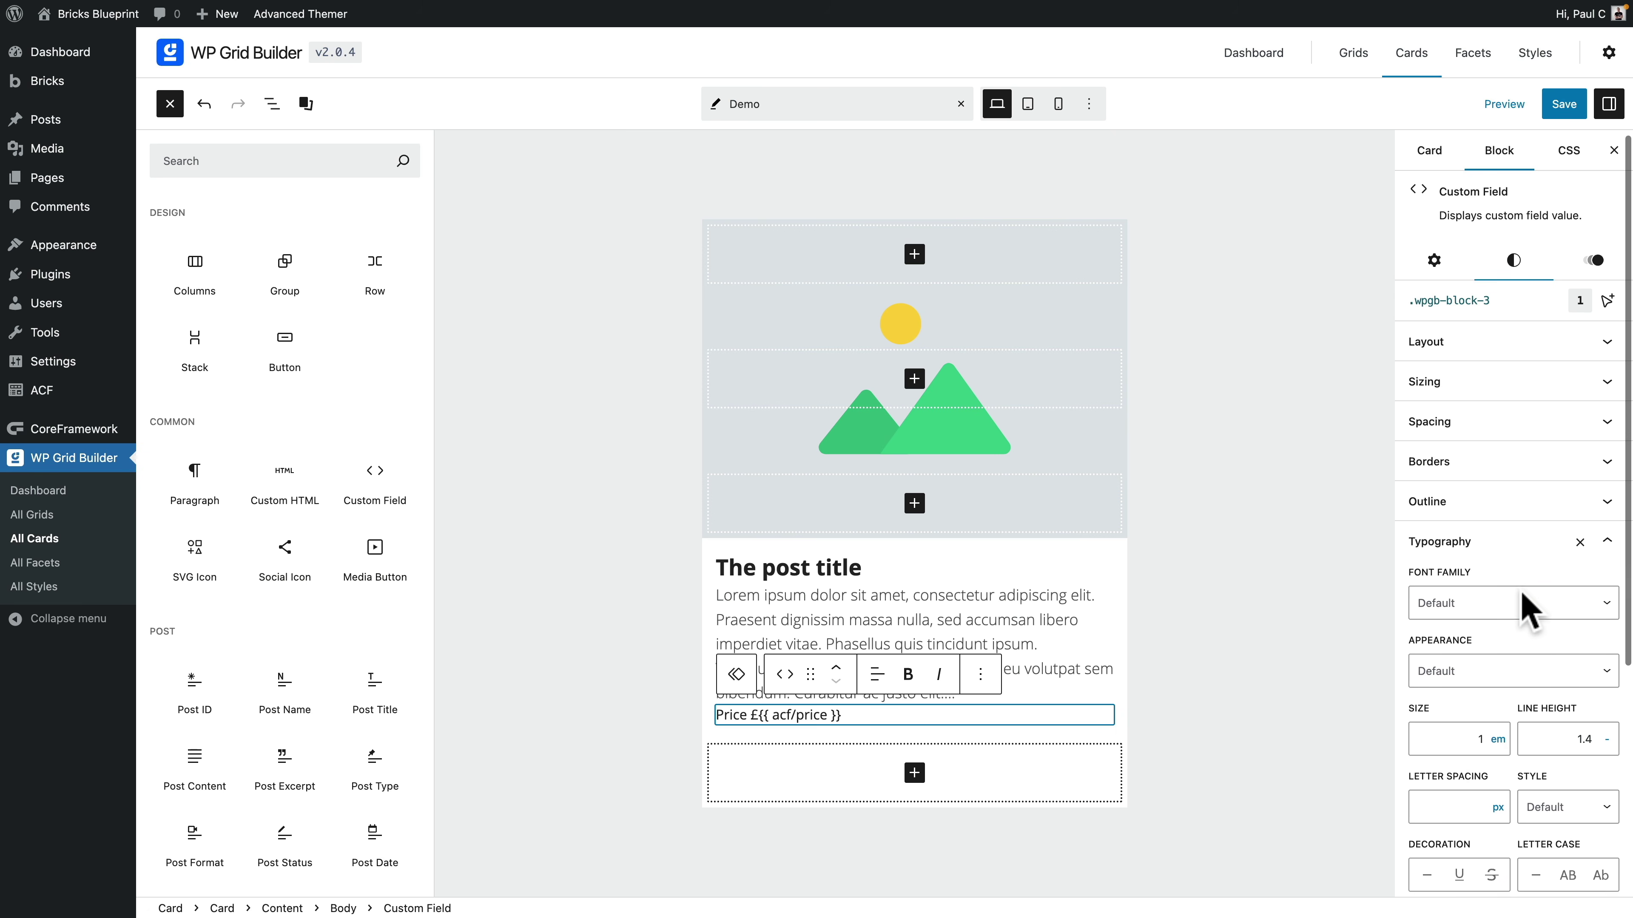
pyautogui.scroll(-1, 1522, 595)
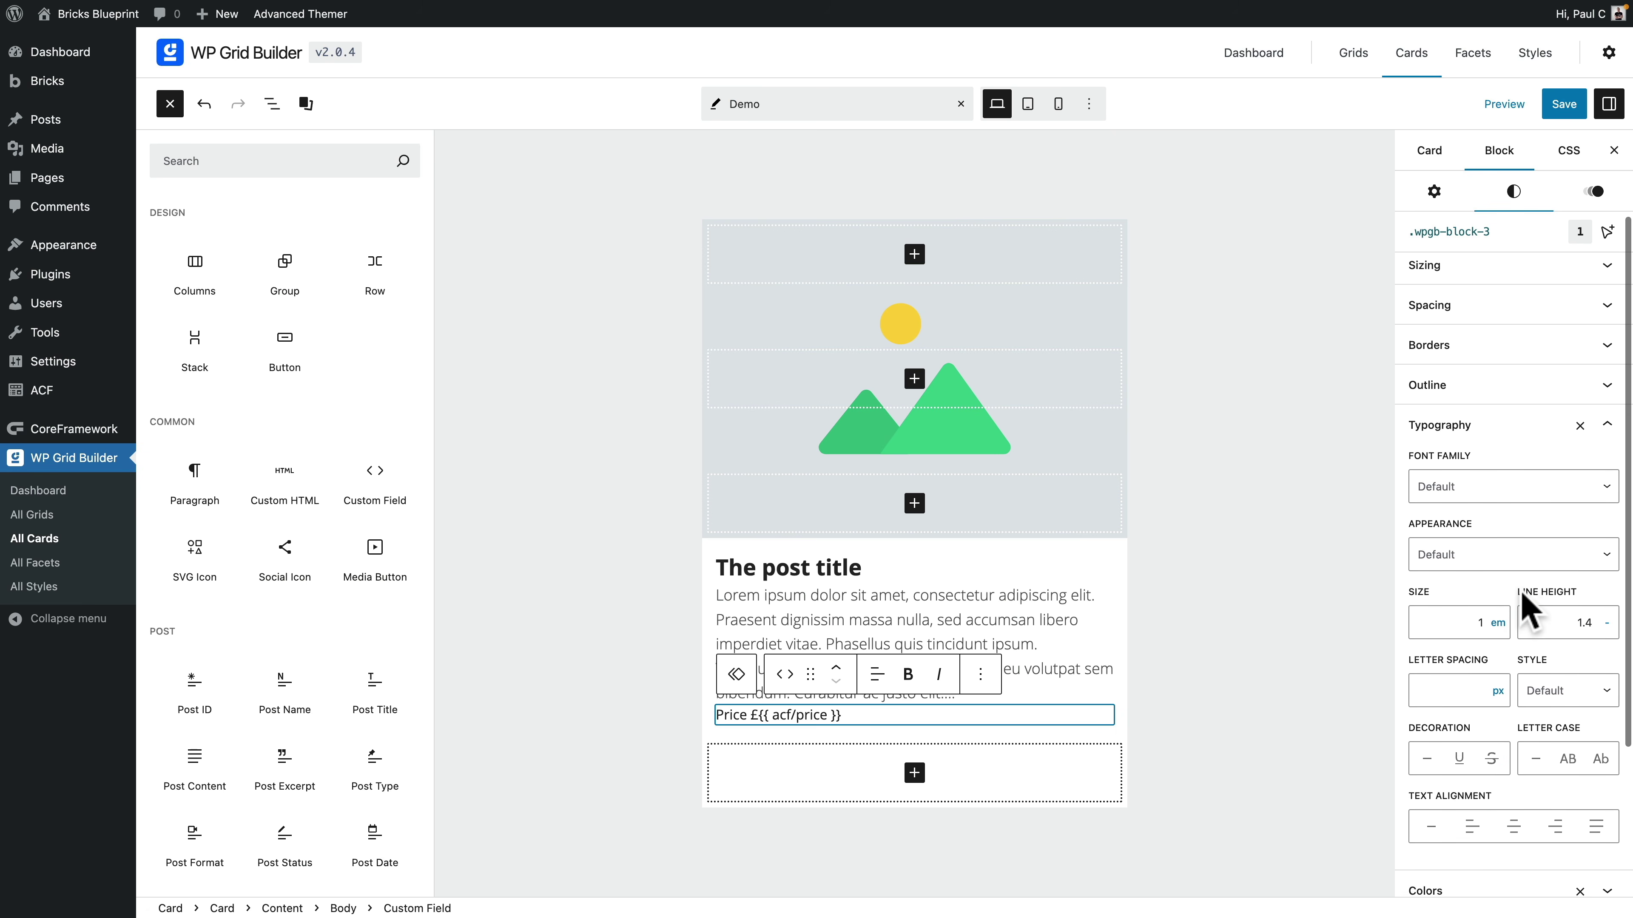
pyautogui.click(1475, 622)
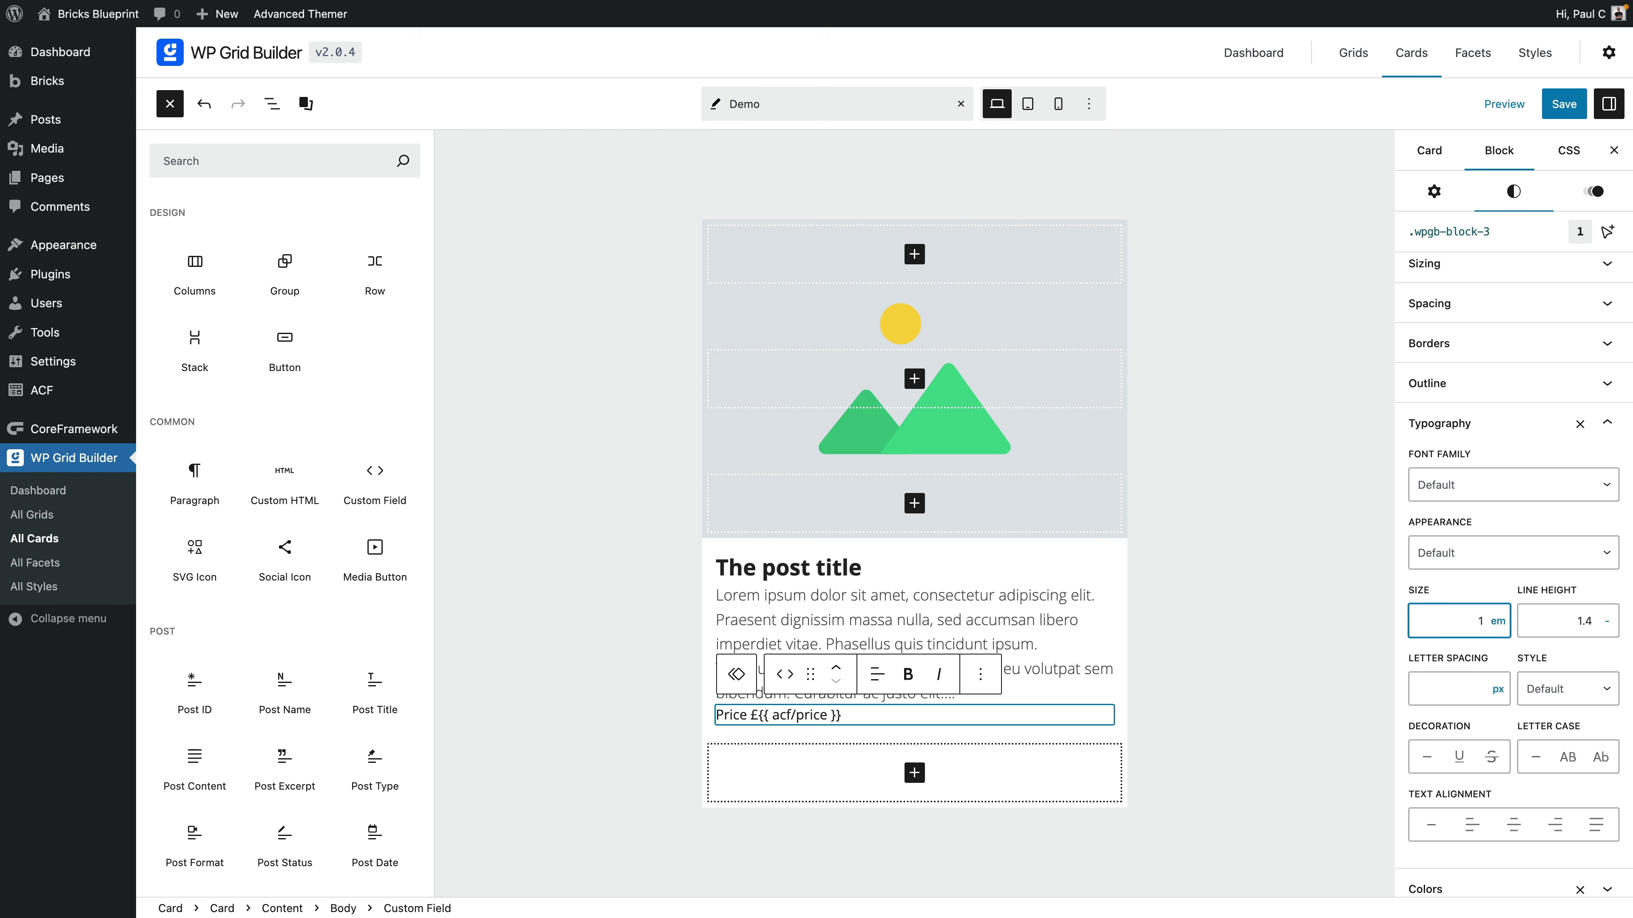
pyautogui.write('0')
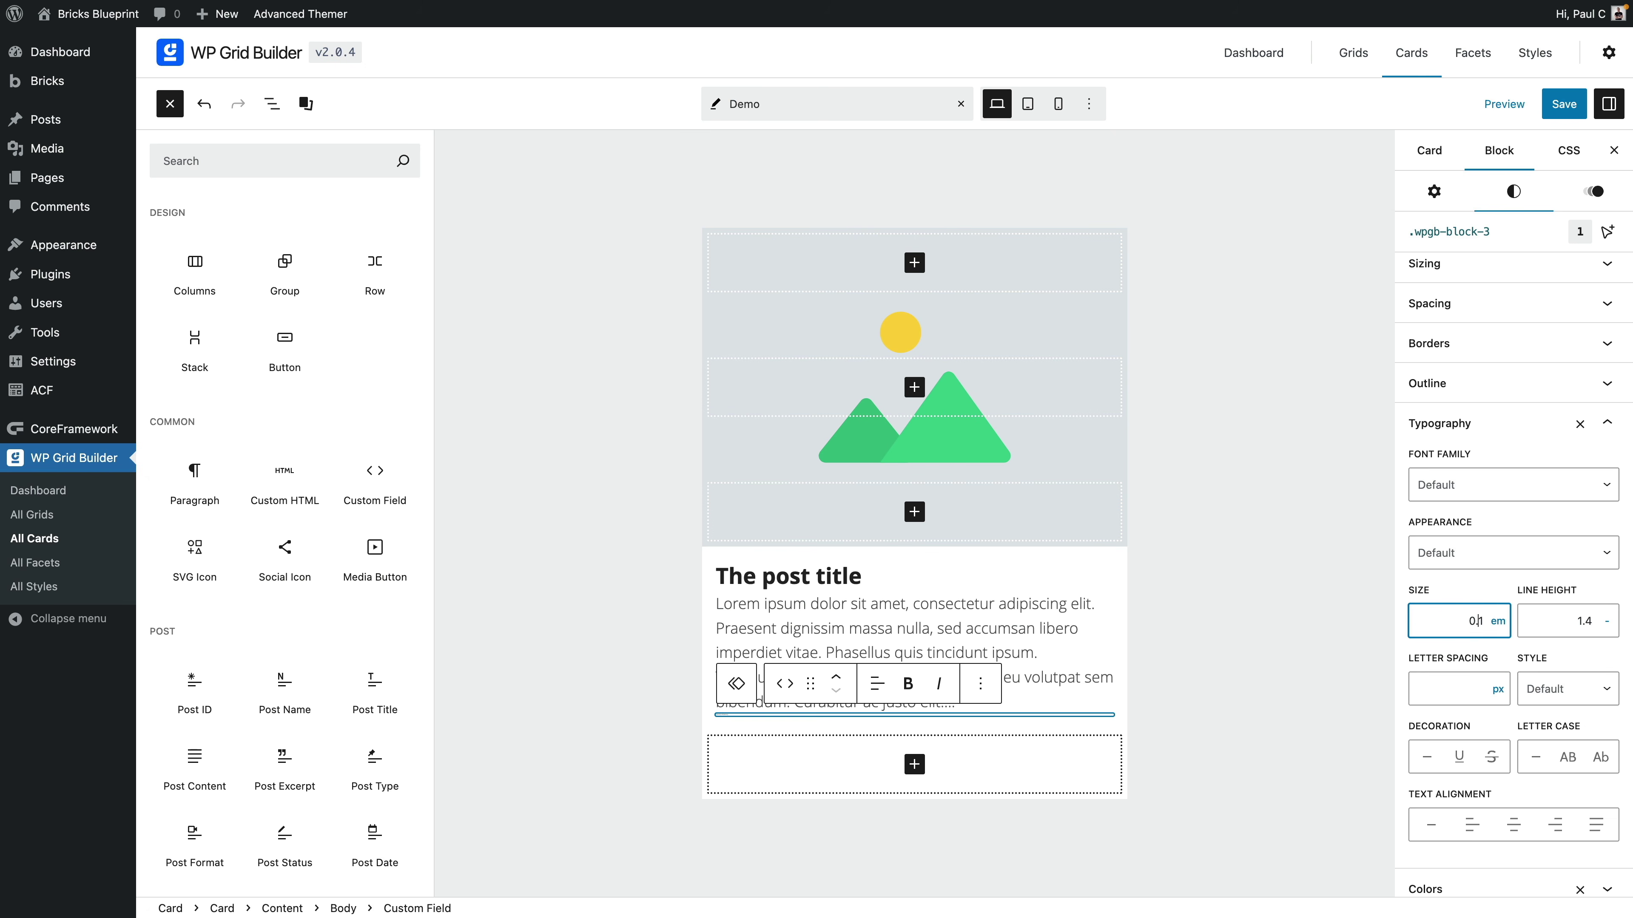
pyautogui.write('.8')
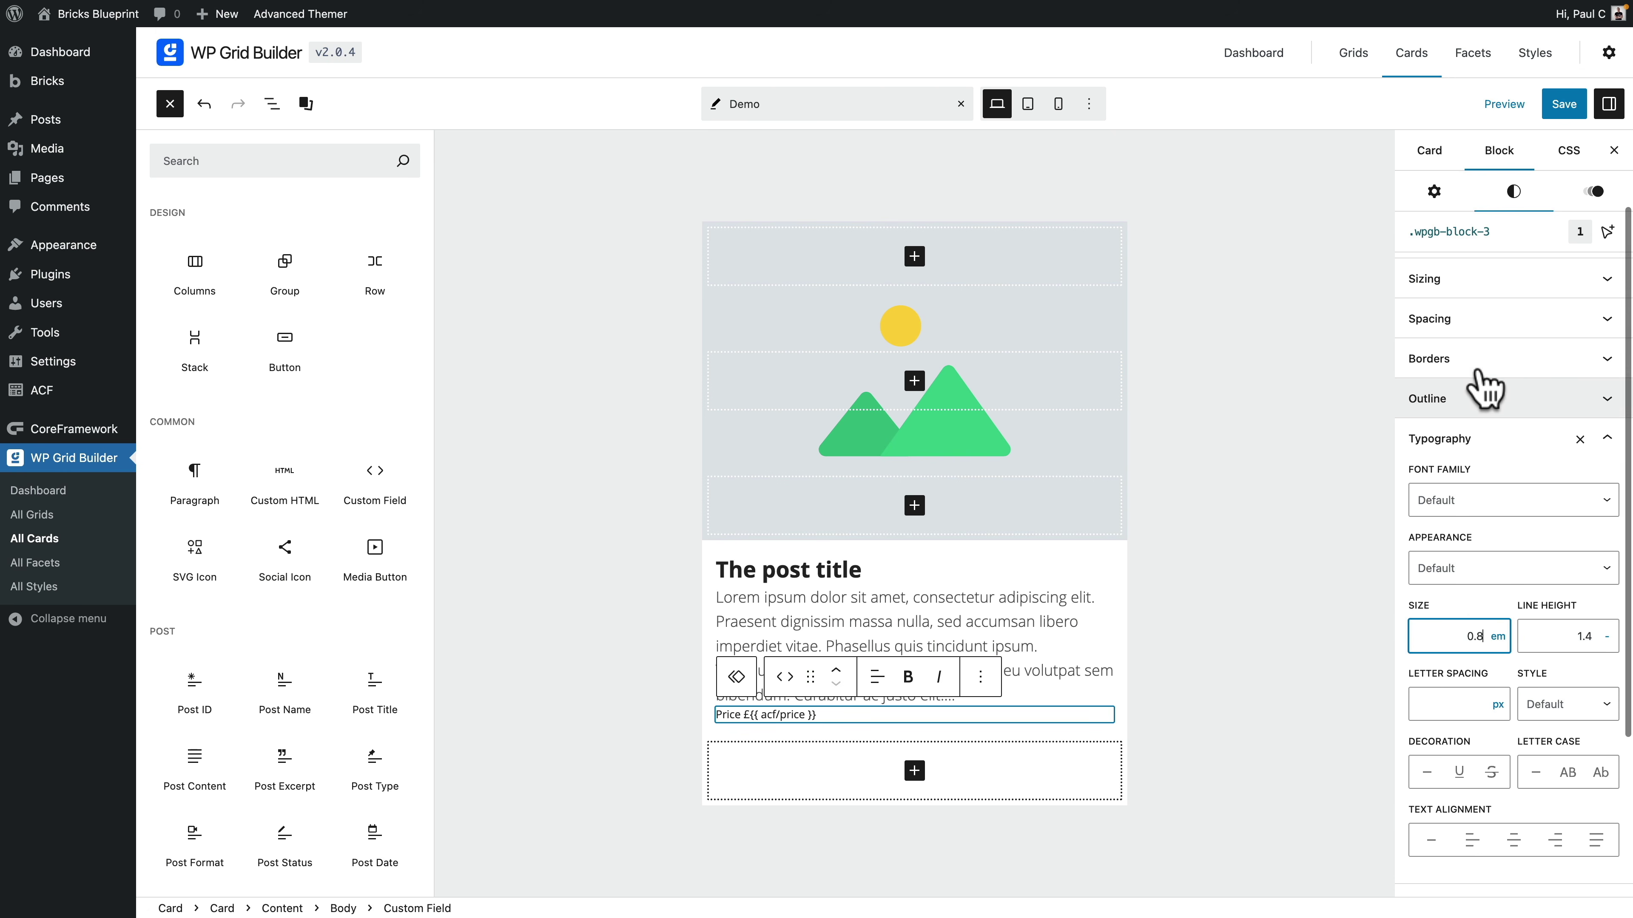
# Unlink the price block's padding sides and set only the top padding to 1 rem.
pyautogui.click(1478, 322)
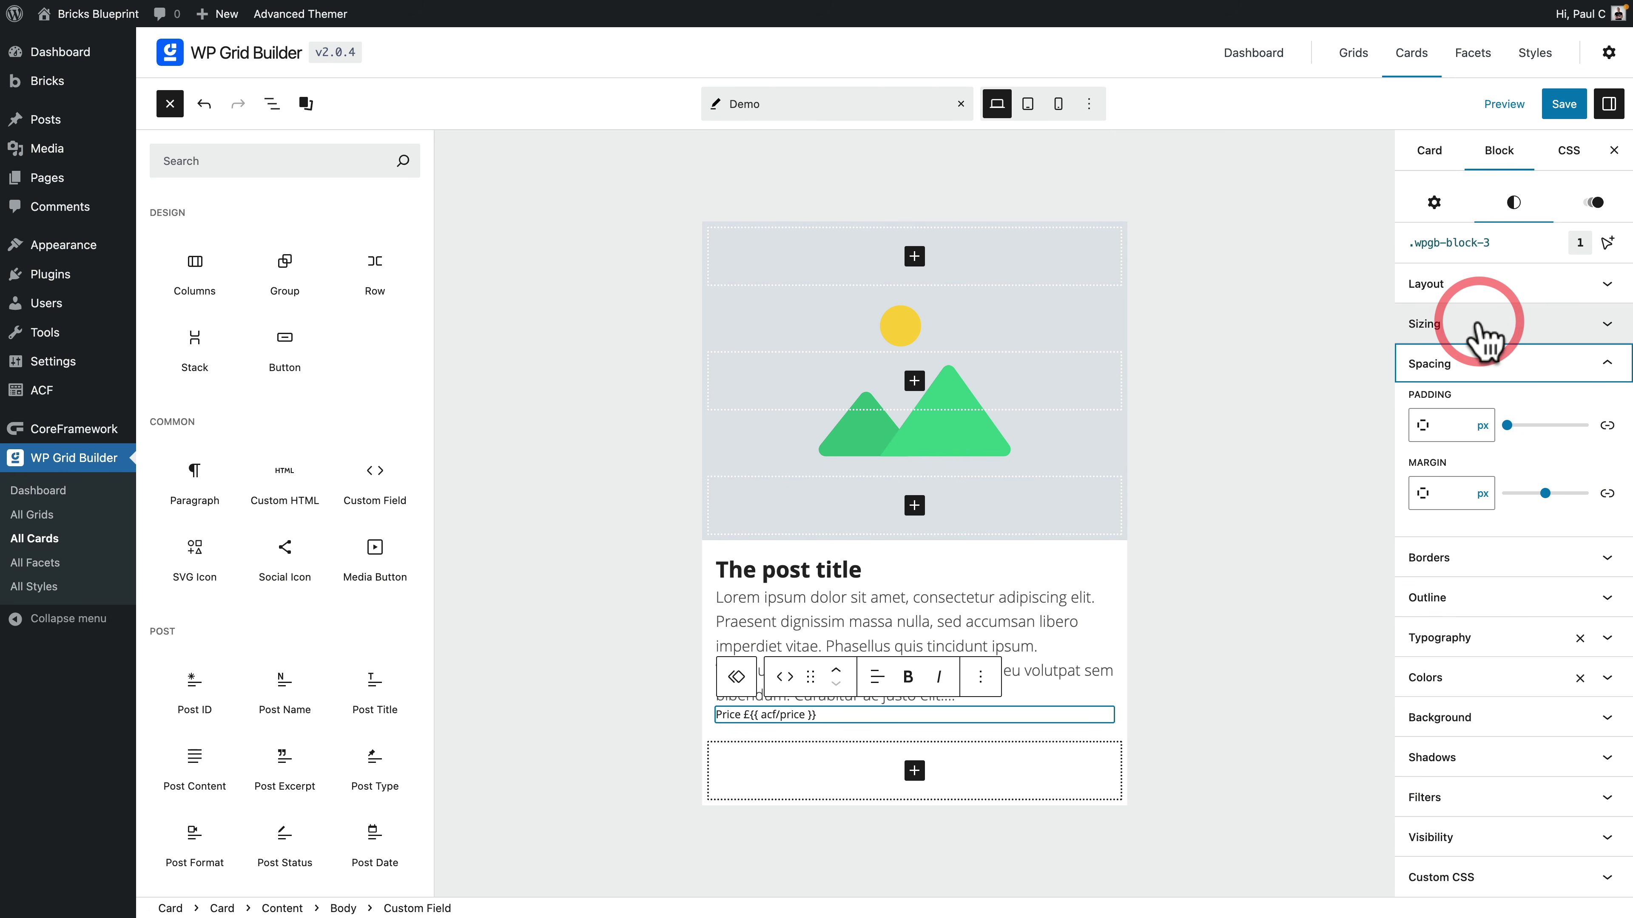
pyautogui.click(1607, 426)
pyautogui.click(1461, 426)
pyautogui.write('1')
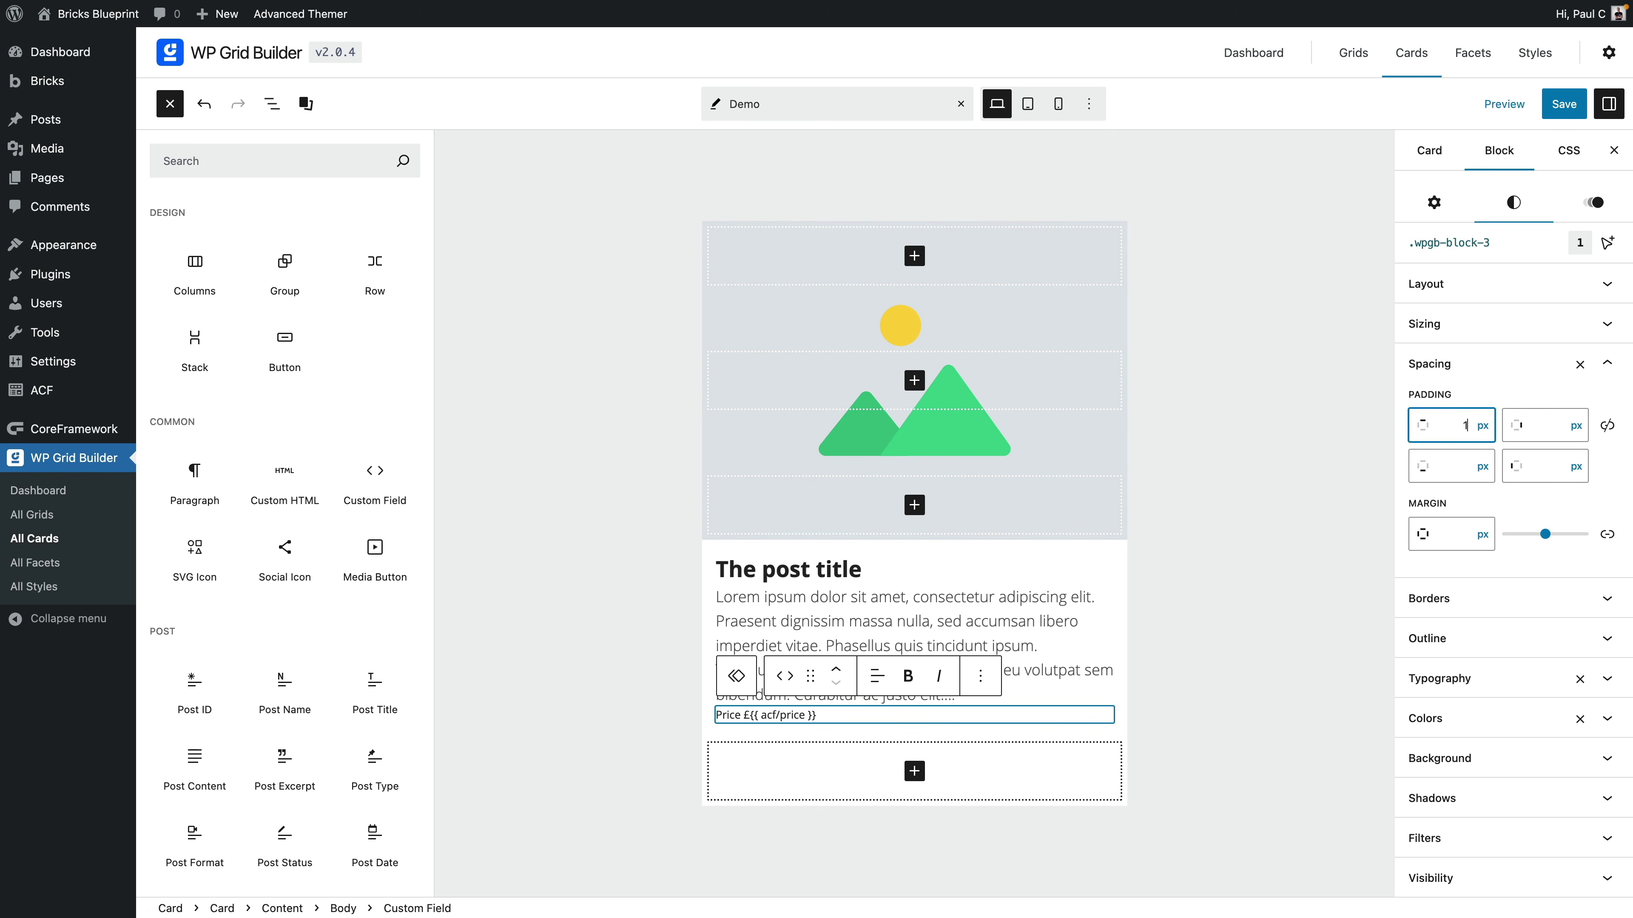
pyautogui.click(1476, 425)
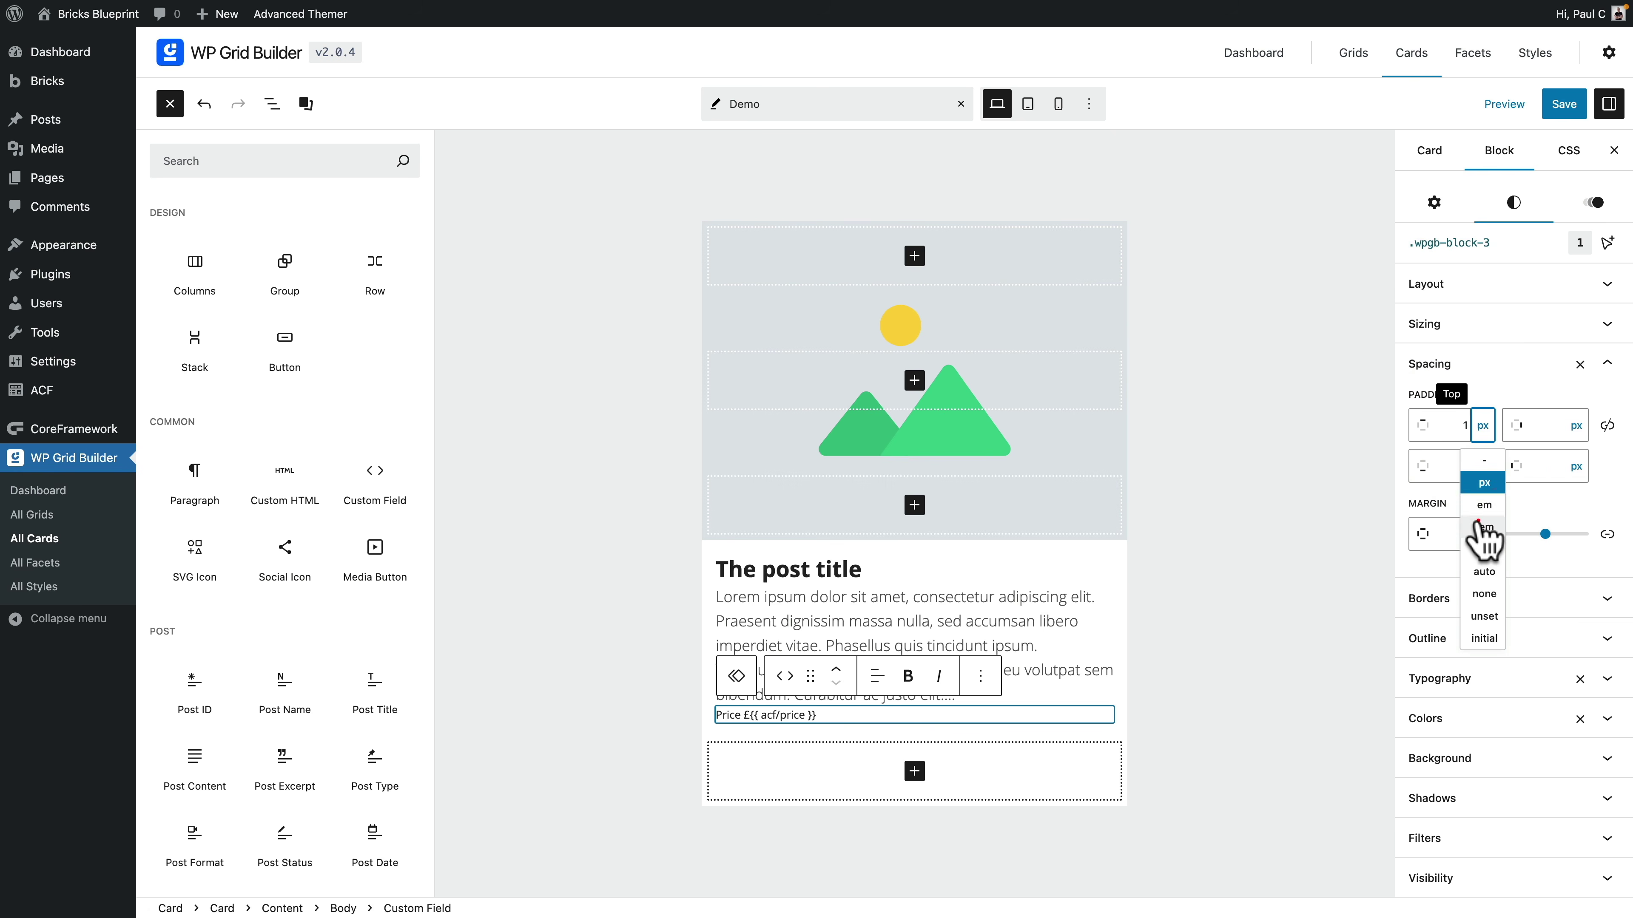
pyautogui.click(1482, 507)
# Select the post excerpt block in the Body and save the Demo card.
pyautogui.click(901, 724)
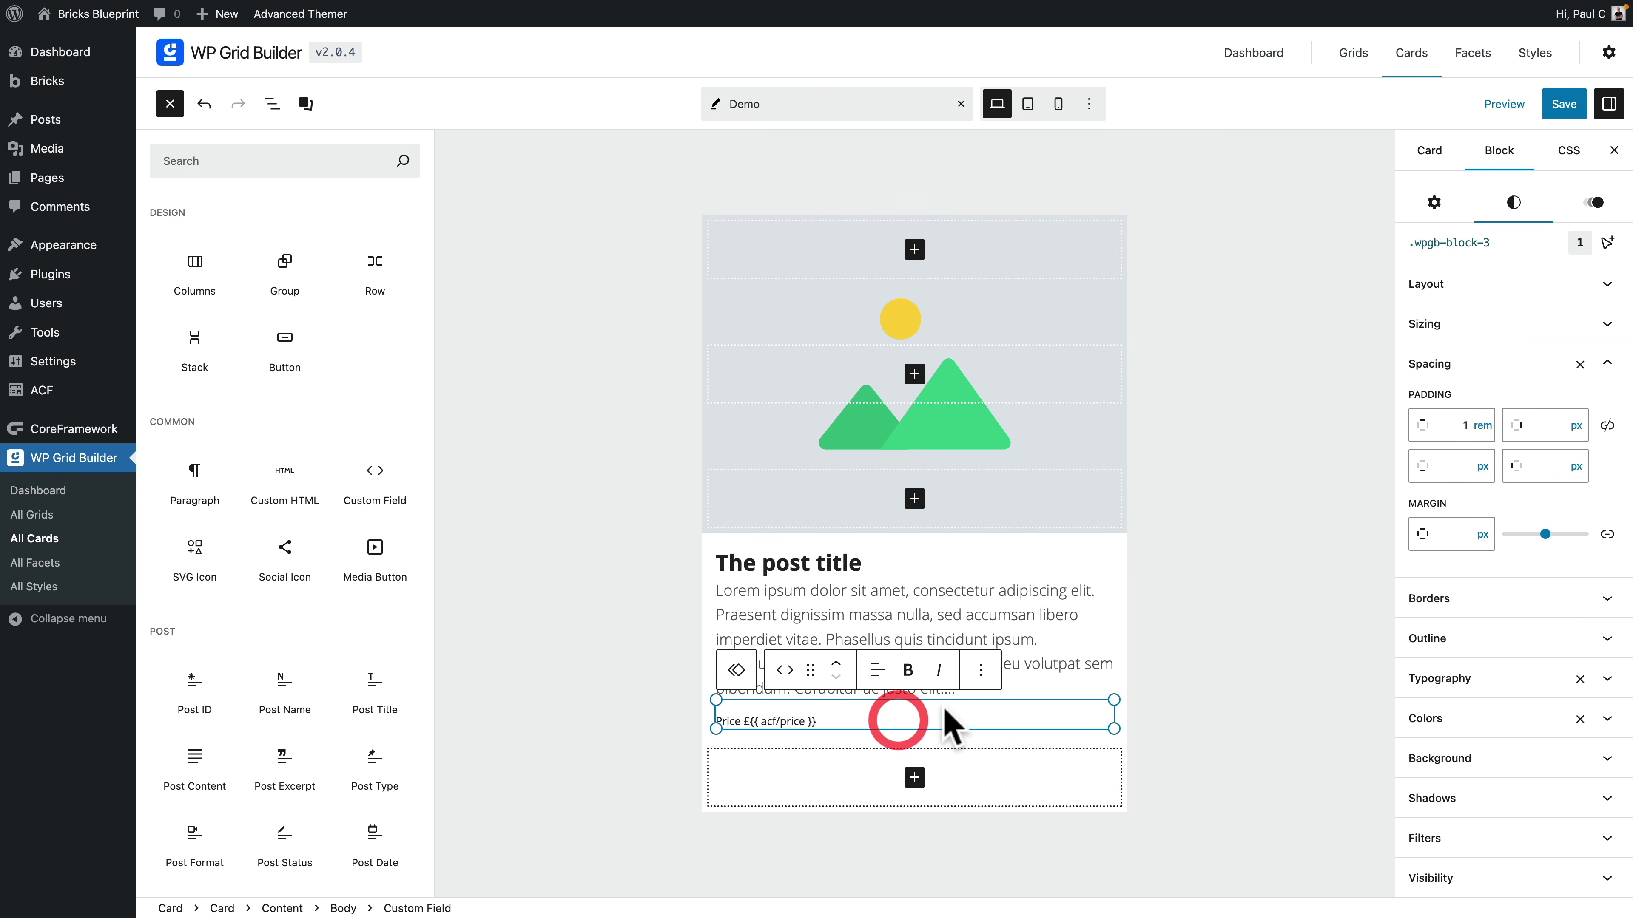
pyautogui.click(1044, 658)
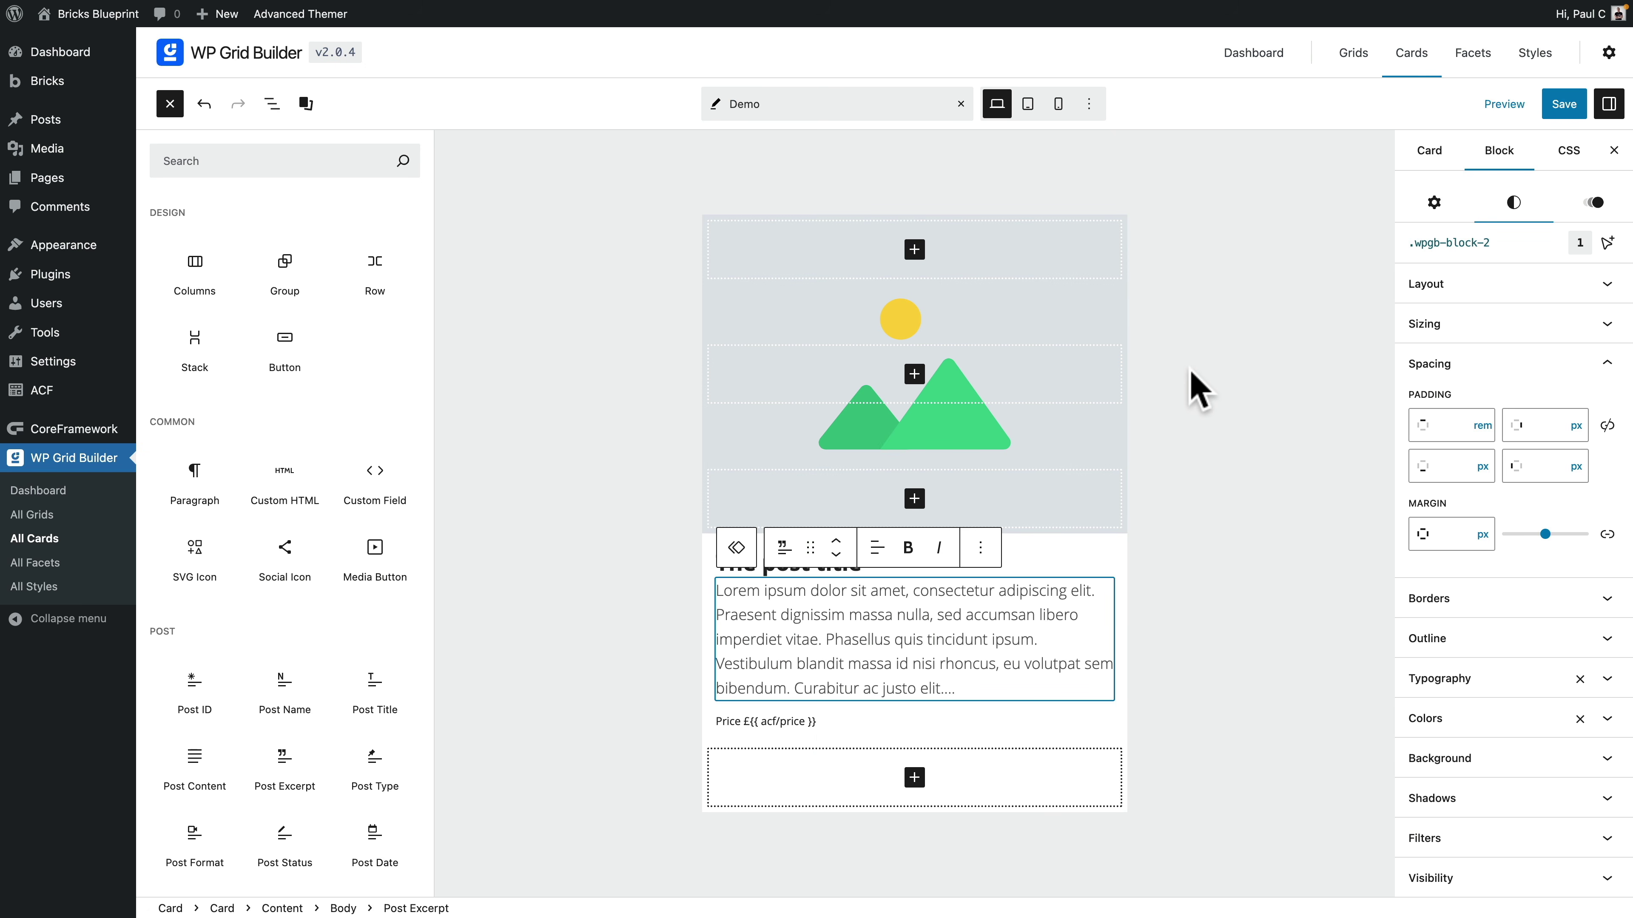
pyautogui.click(1562, 106)
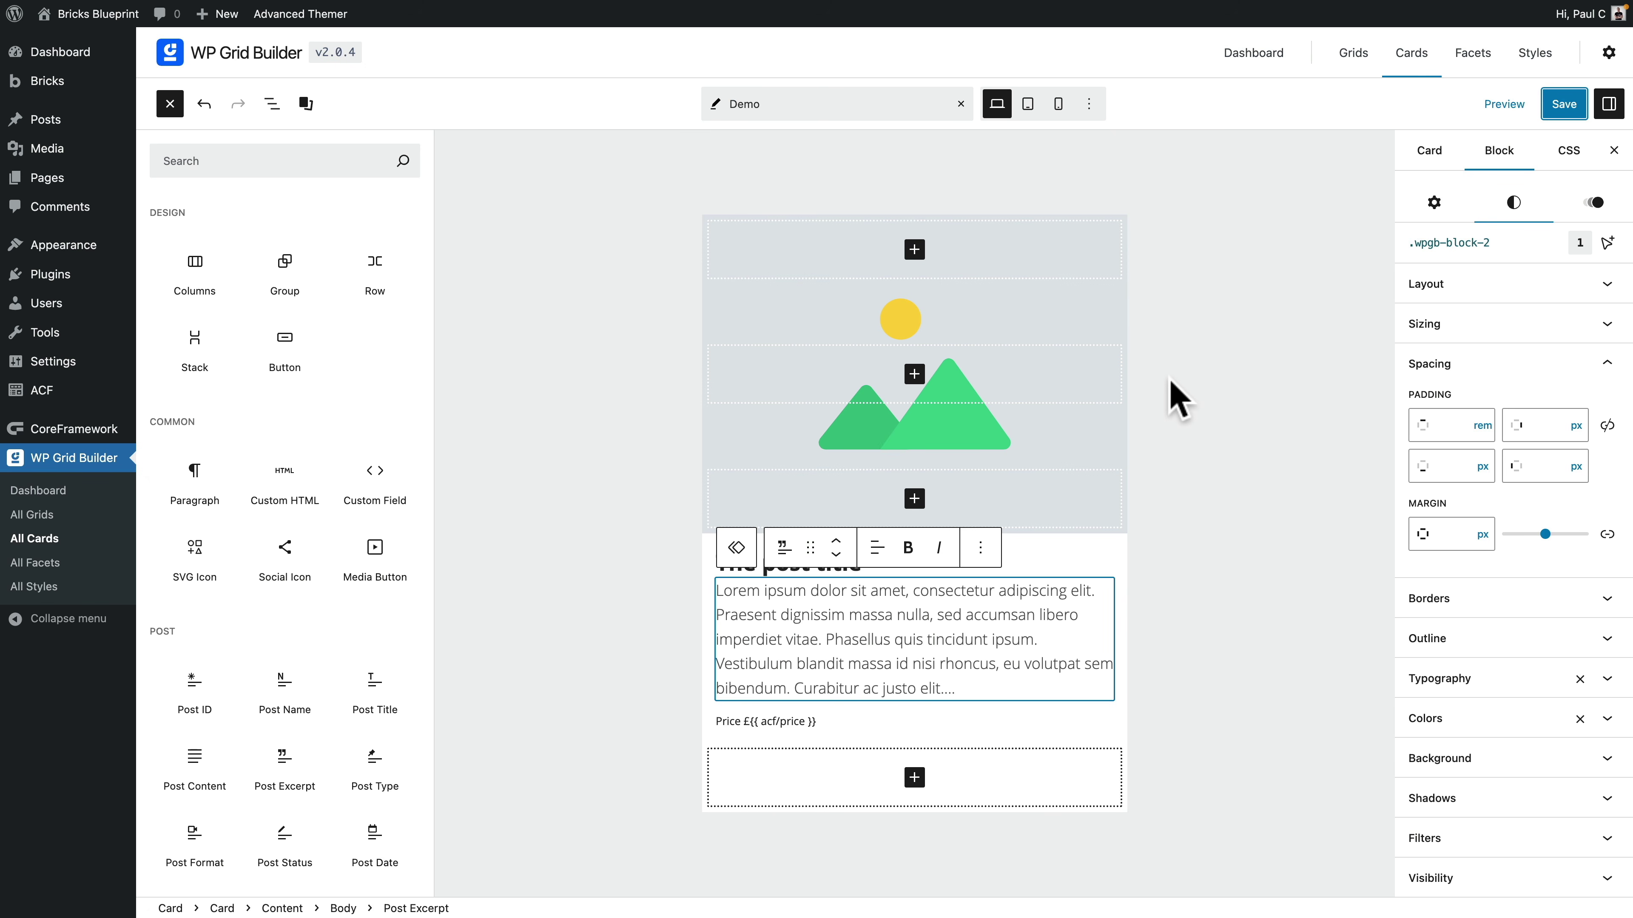
# View the card's CSS editor and the post excerpt block's own custom CSS section.
pyautogui.click(1568, 151)
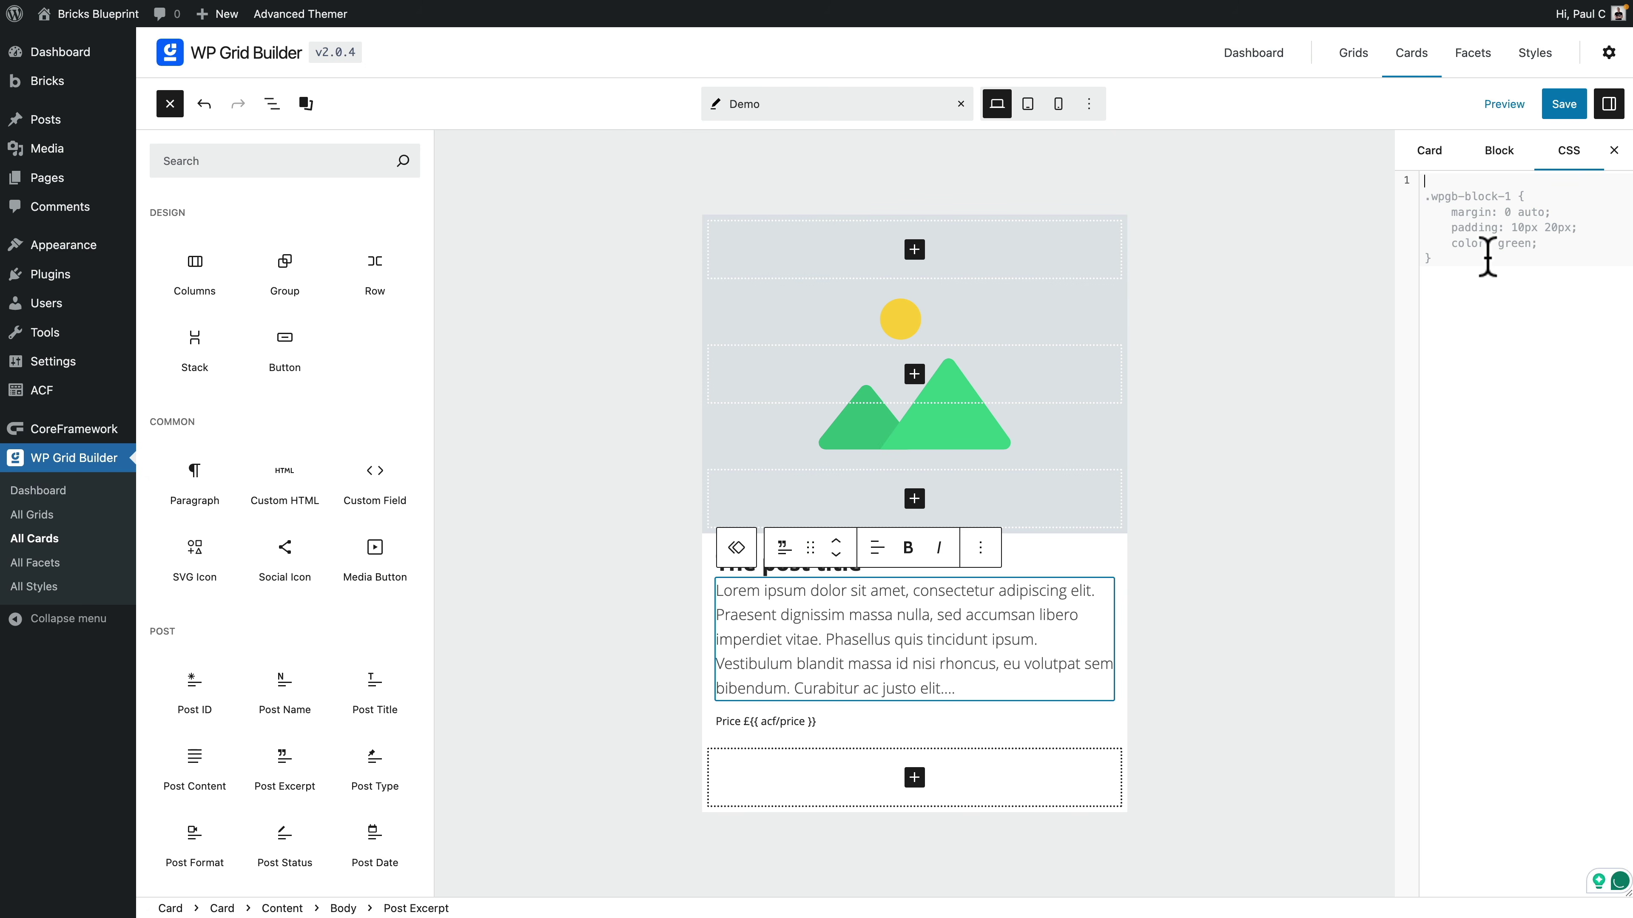
pyautogui.click(1493, 158)
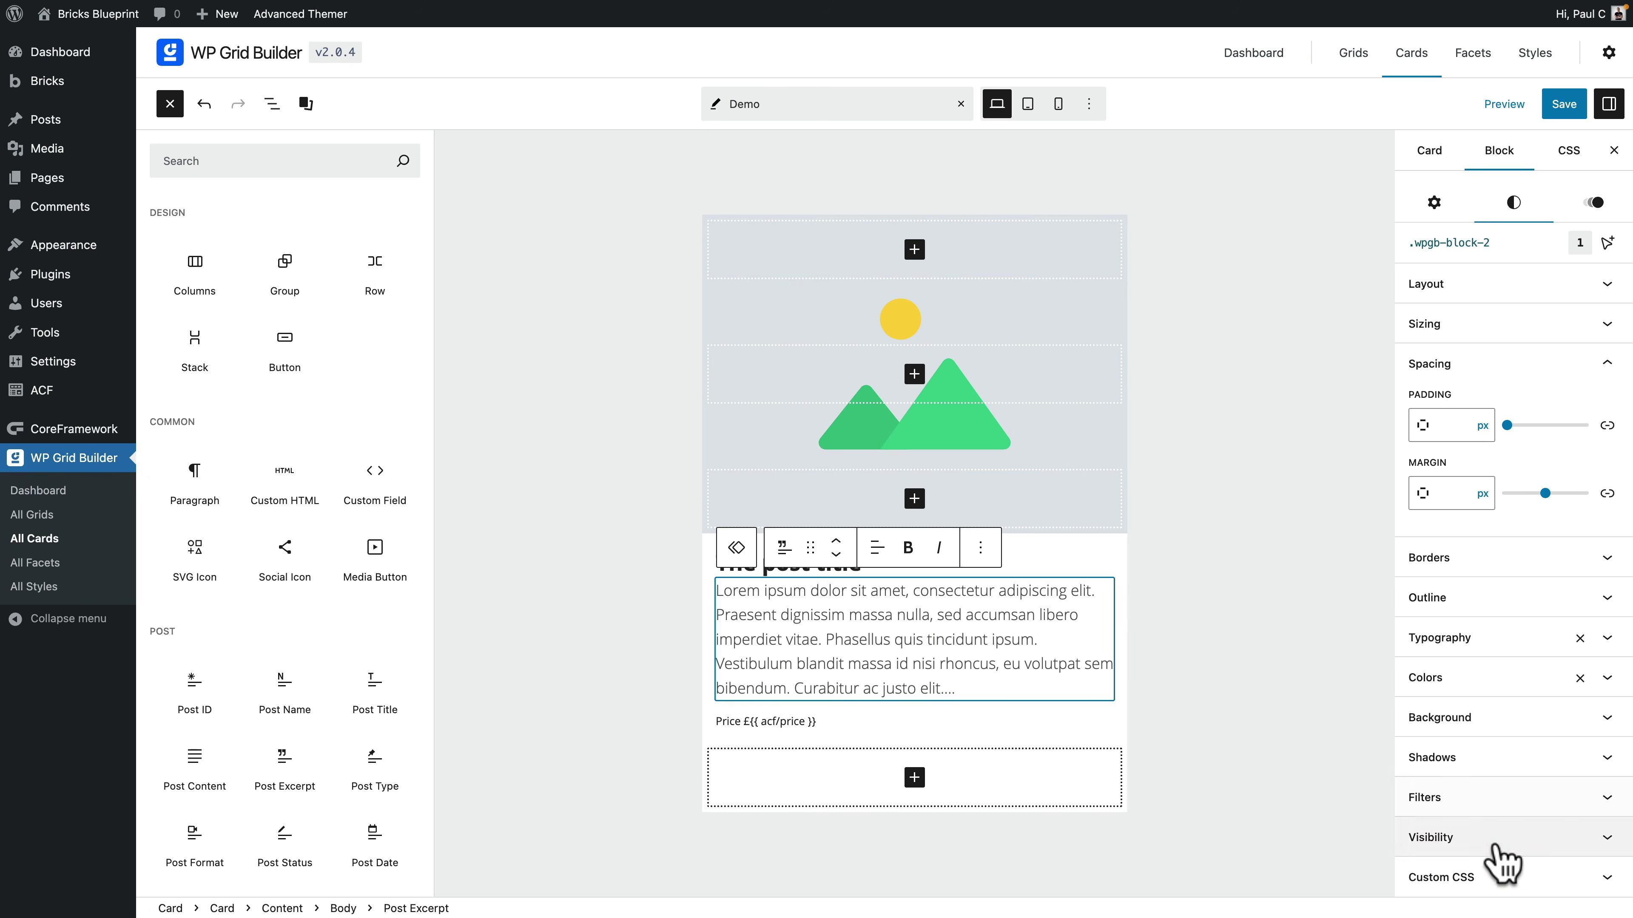
pyautogui.click(1478, 877)
pyautogui.scroll(-10, 1489, 868)
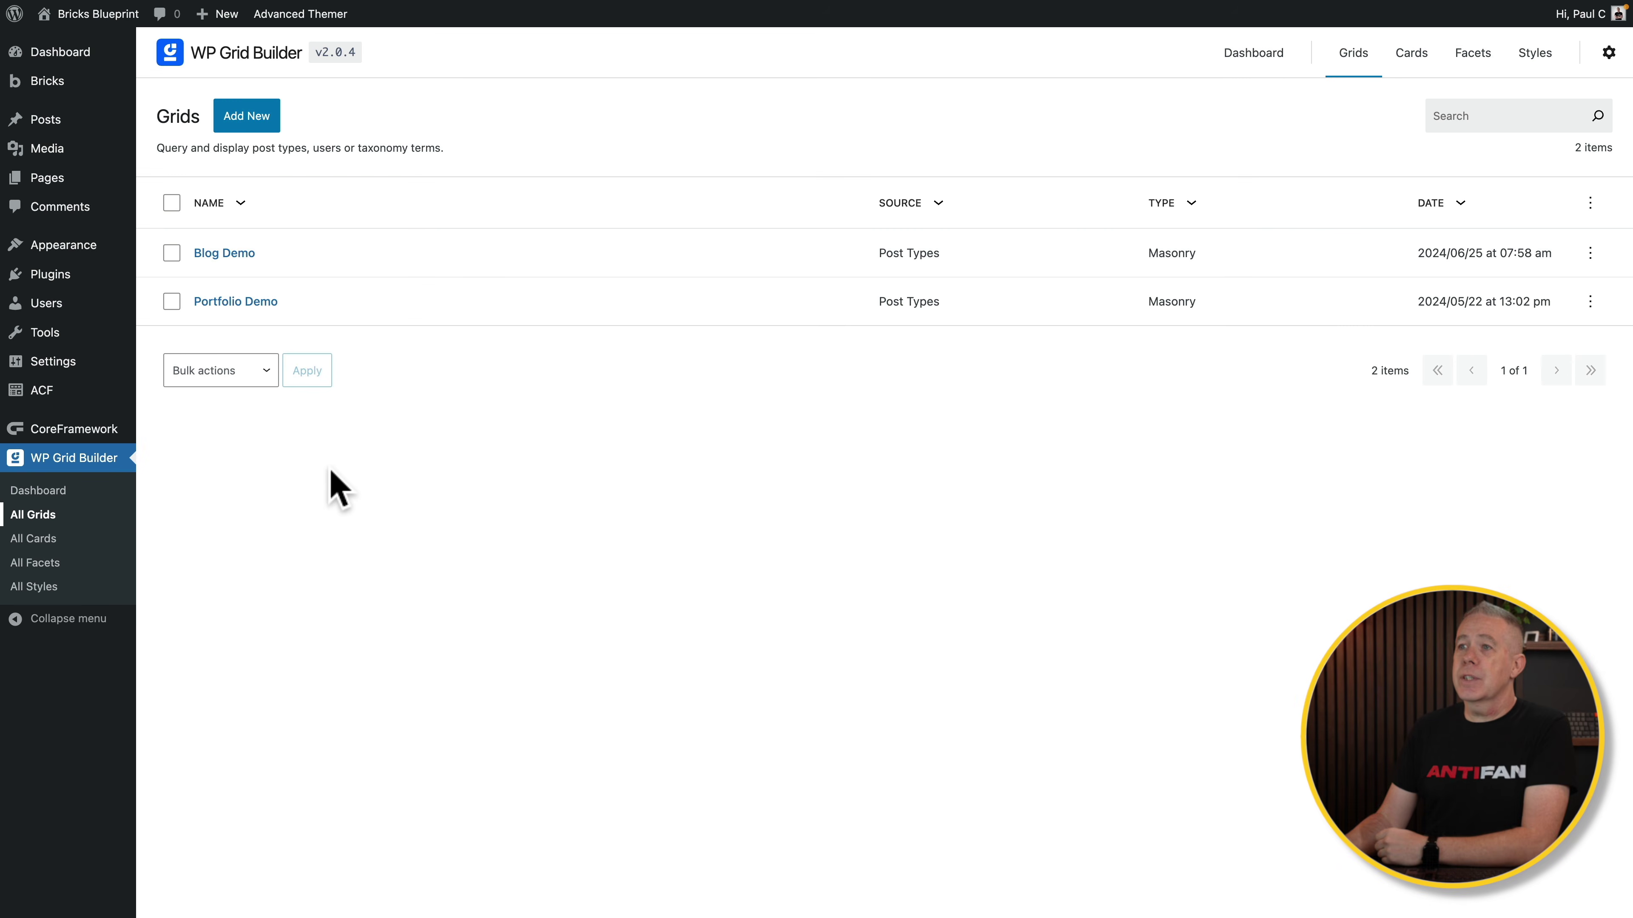
# Open the Blog Demo grid and review its query settings for content, order and posts.
pyautogui.click(229, 254)
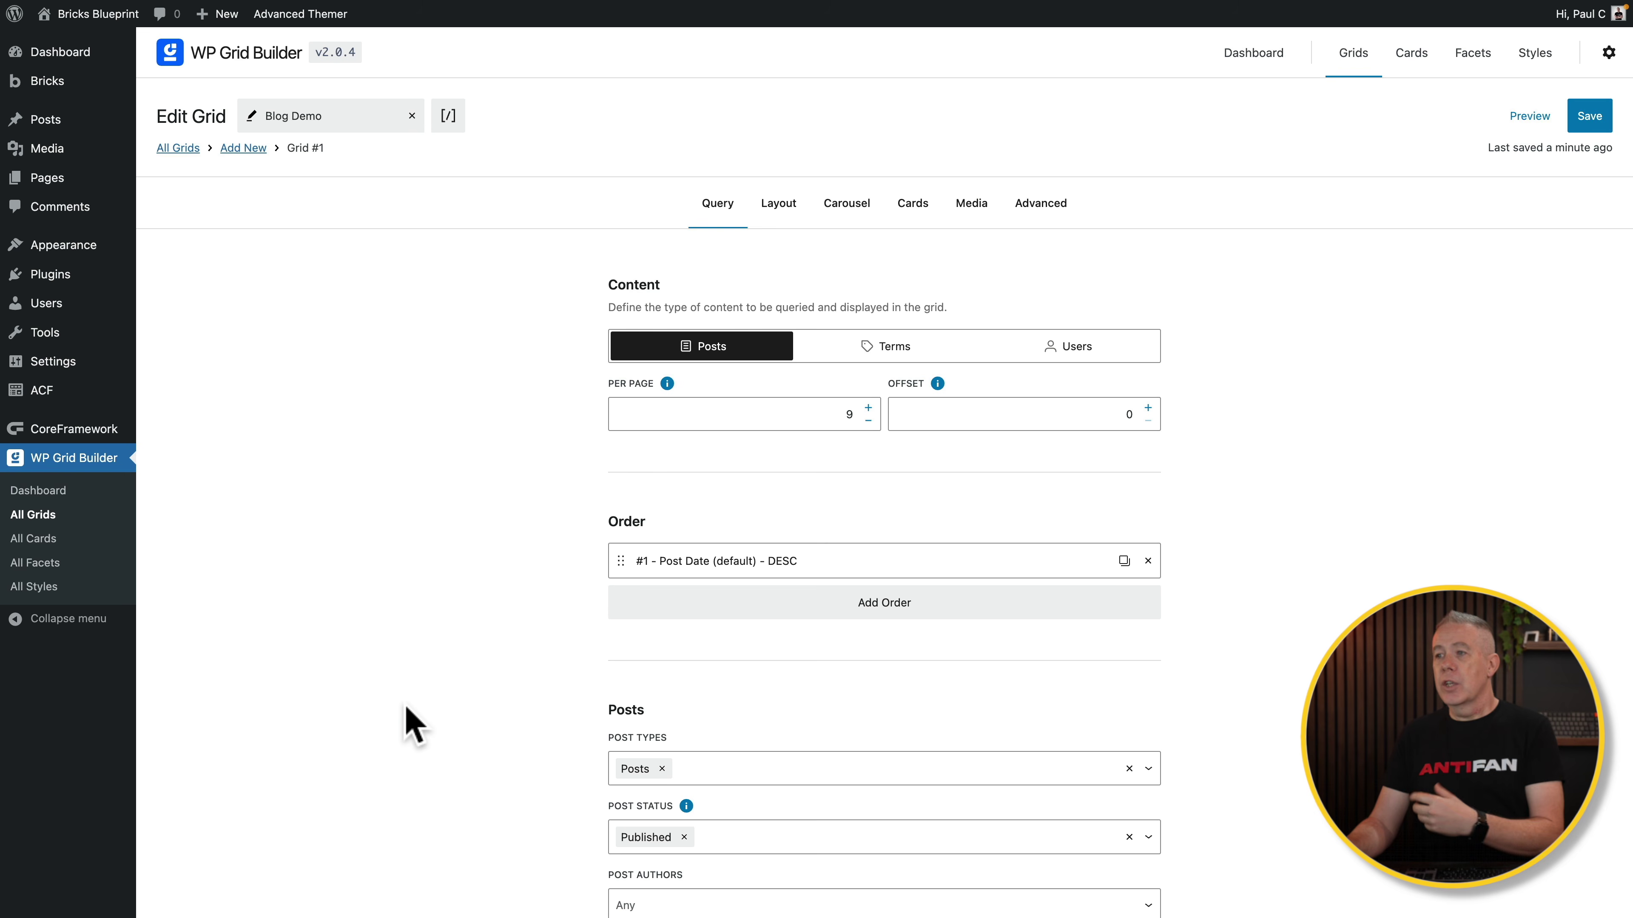
pyautogui.scroll(-1, 412, 724)
pyautogui.scroll(-4, 412, 724)
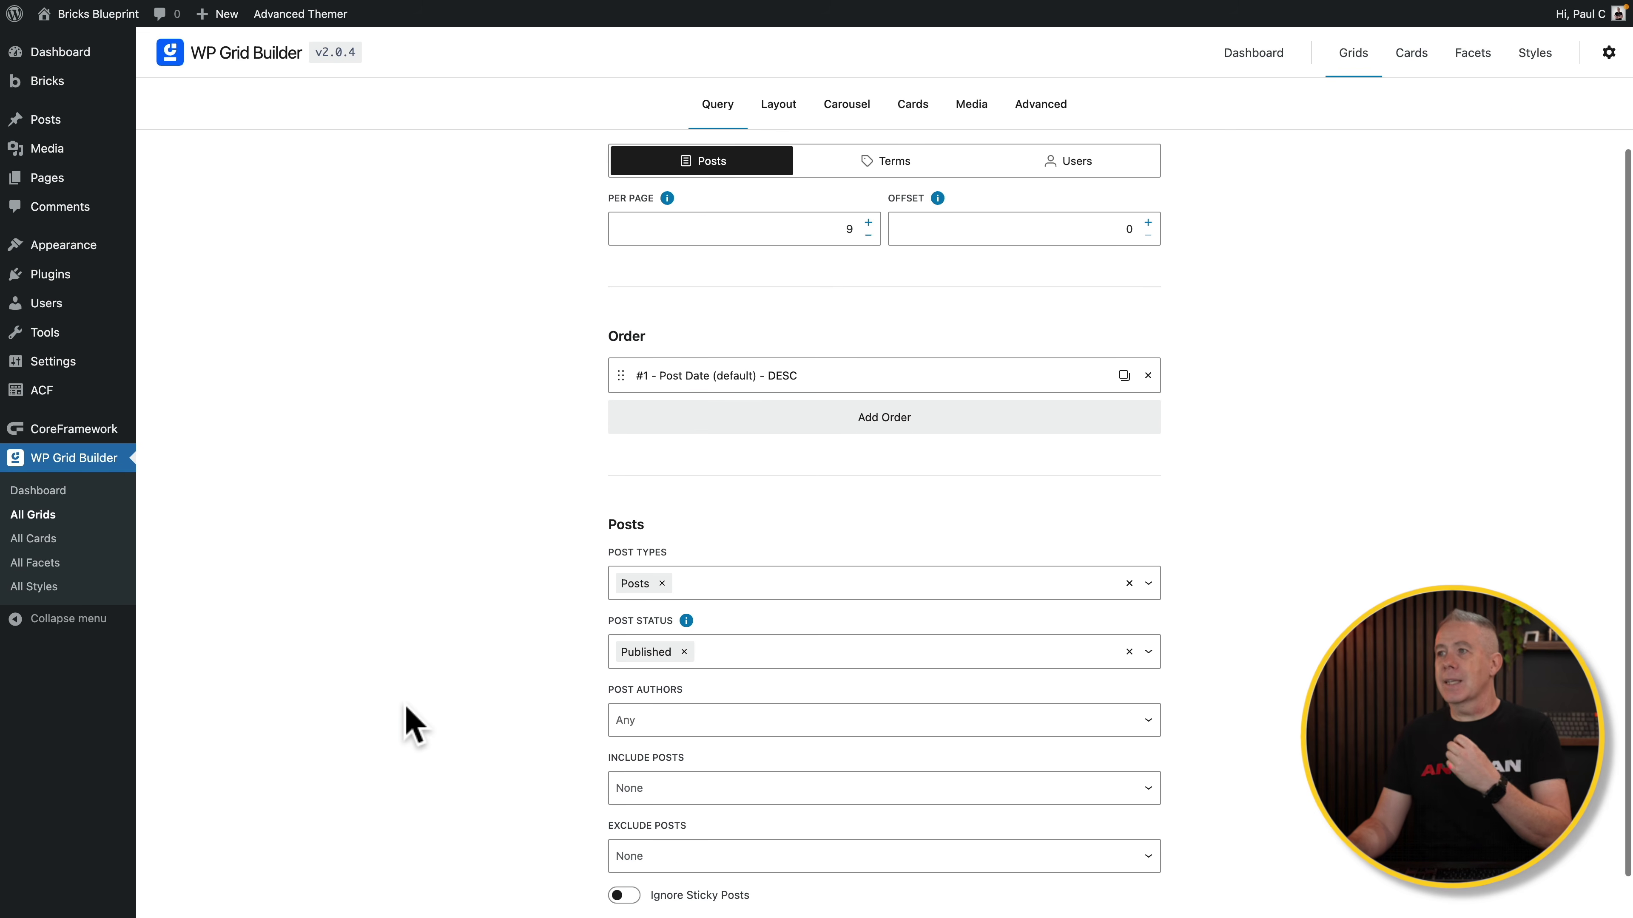
pyautogui.scroll(-2, 412, 724)
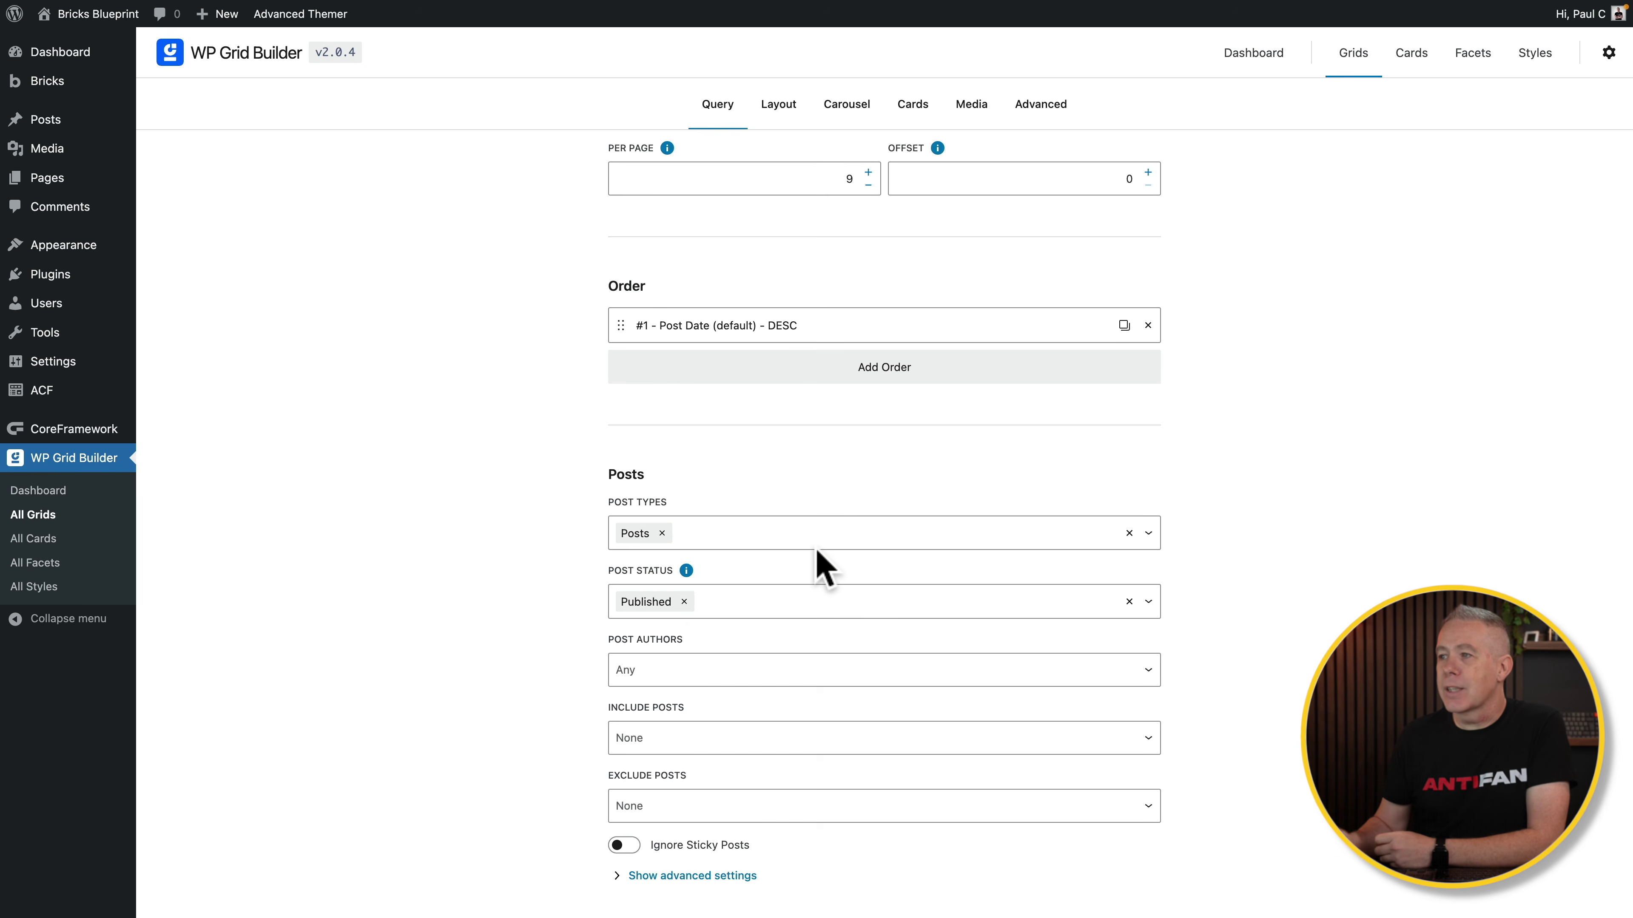
pyautogui.scroll(4, 816, 553)
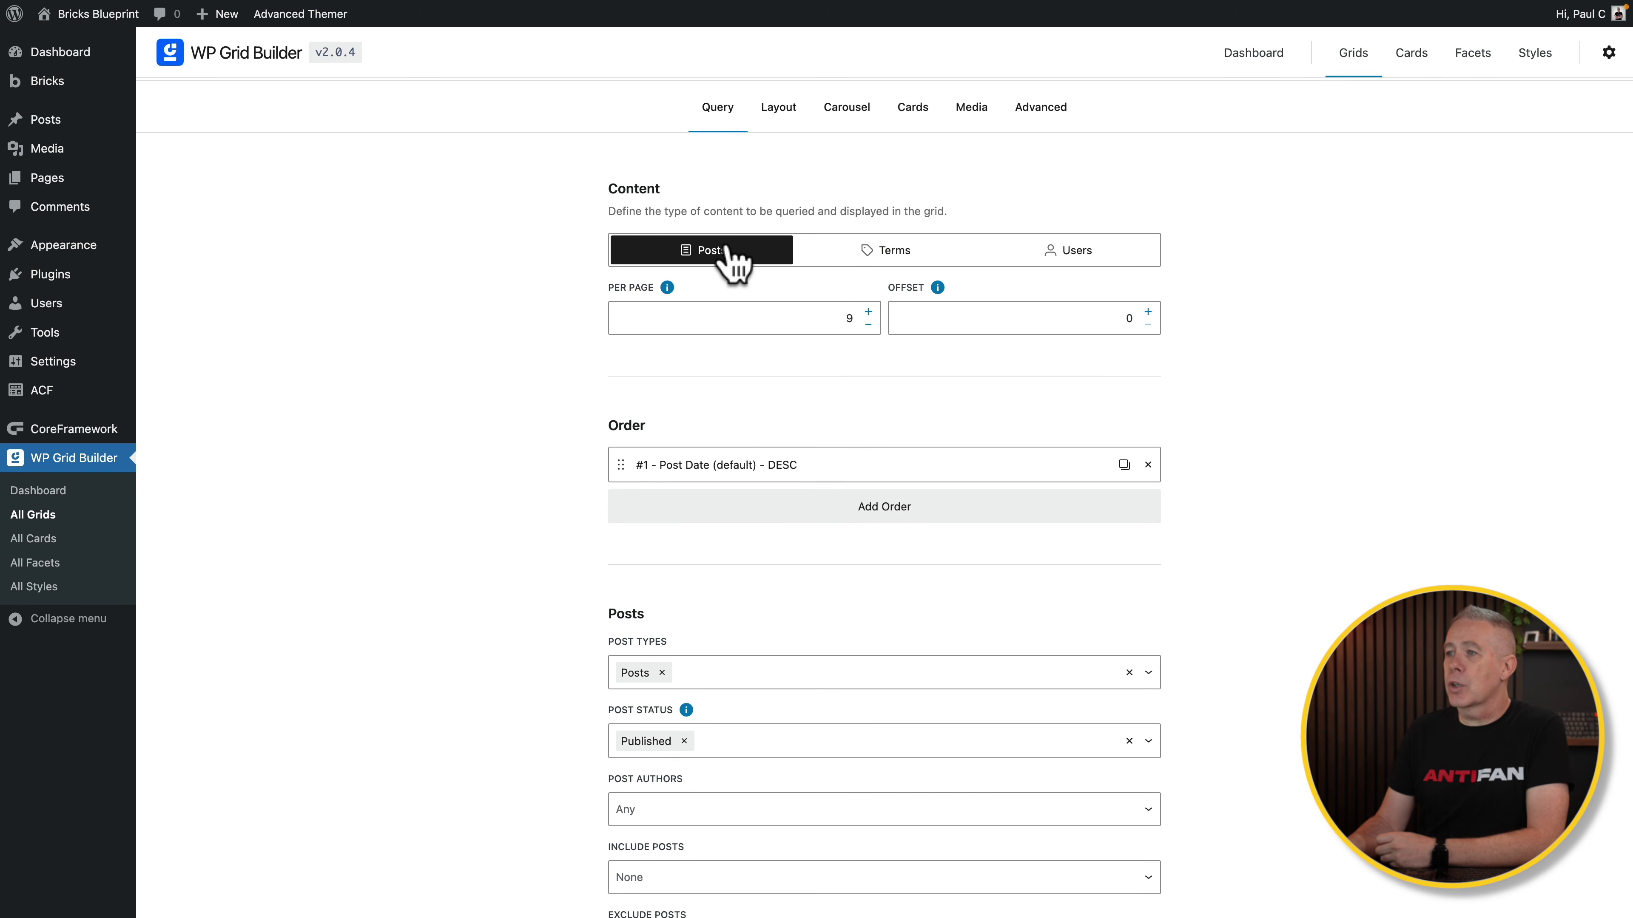
pyautogui.scroll(-4, 527, 602)
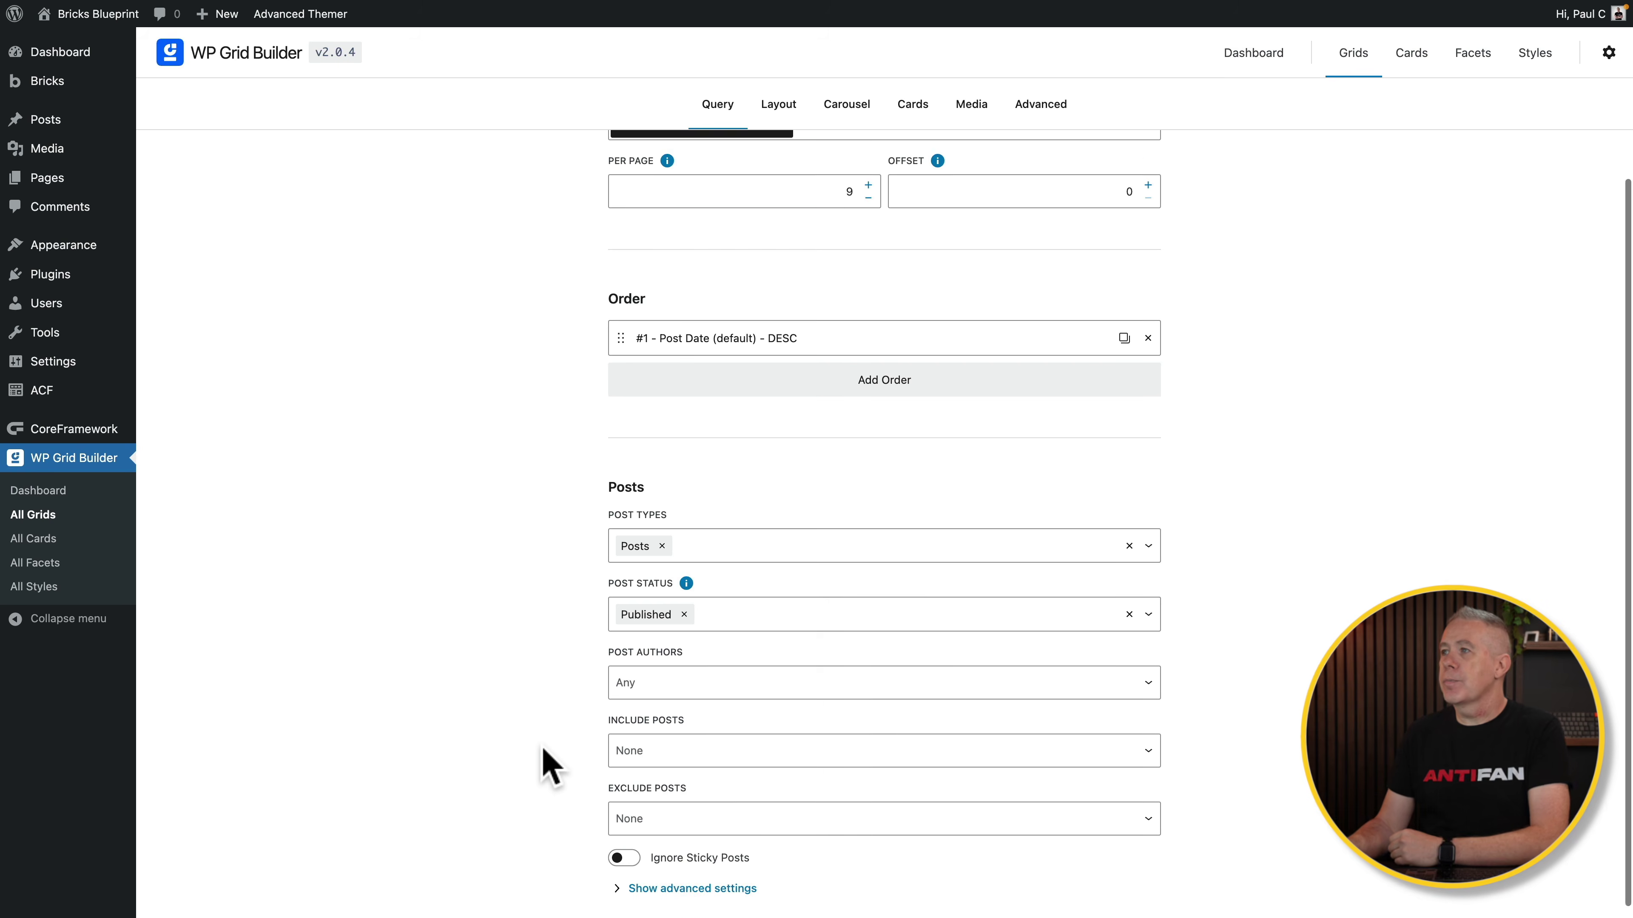
# Review the Blog Demo grid's layout, behaviour and column sizing settings, and open its carousel settings.
pyautogui.scroll(4, 543, 762)
pyautogui.click(778, 204)
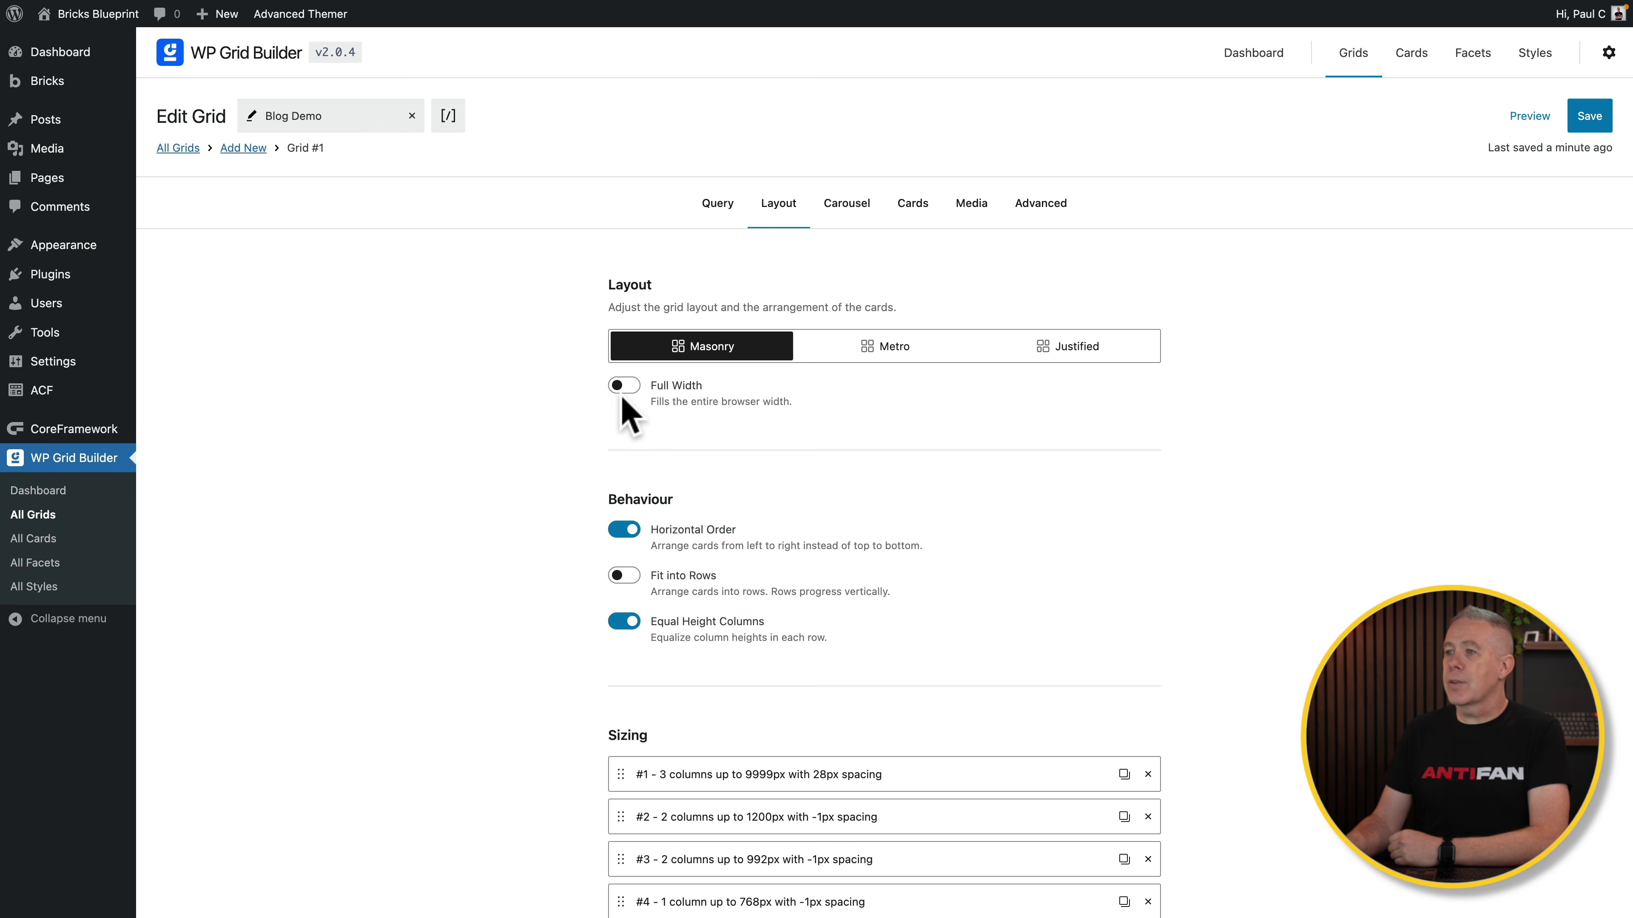
pyautogui.scroll(-3, 499, 612)
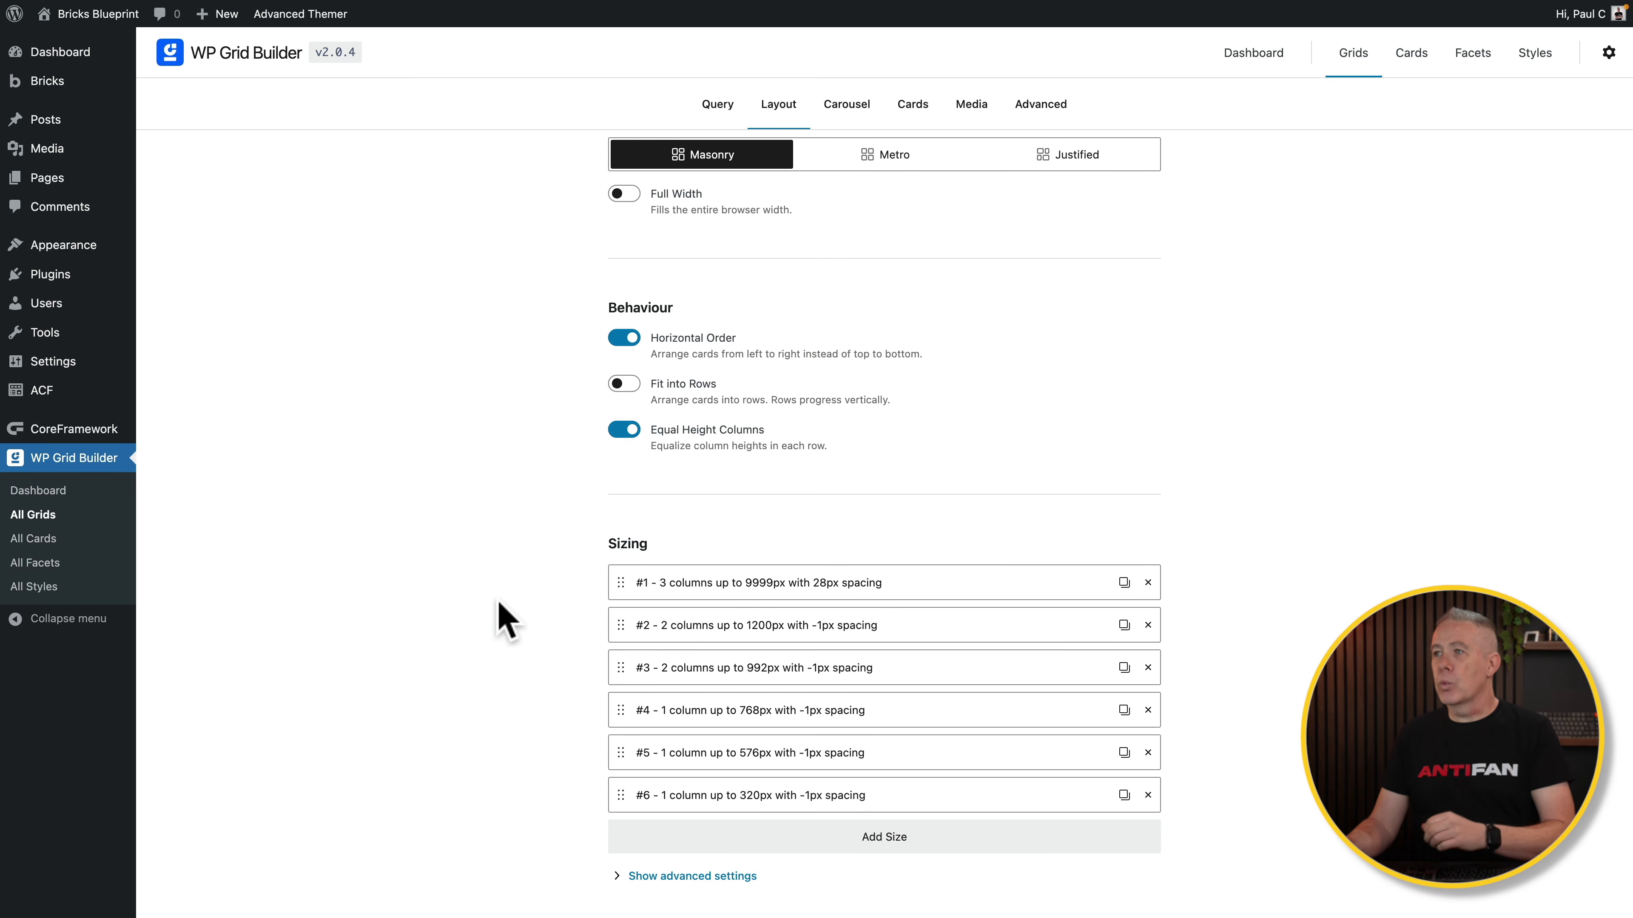
pyautogui.scroll(5, 500, 620)
pyautogui.click(847, 207)
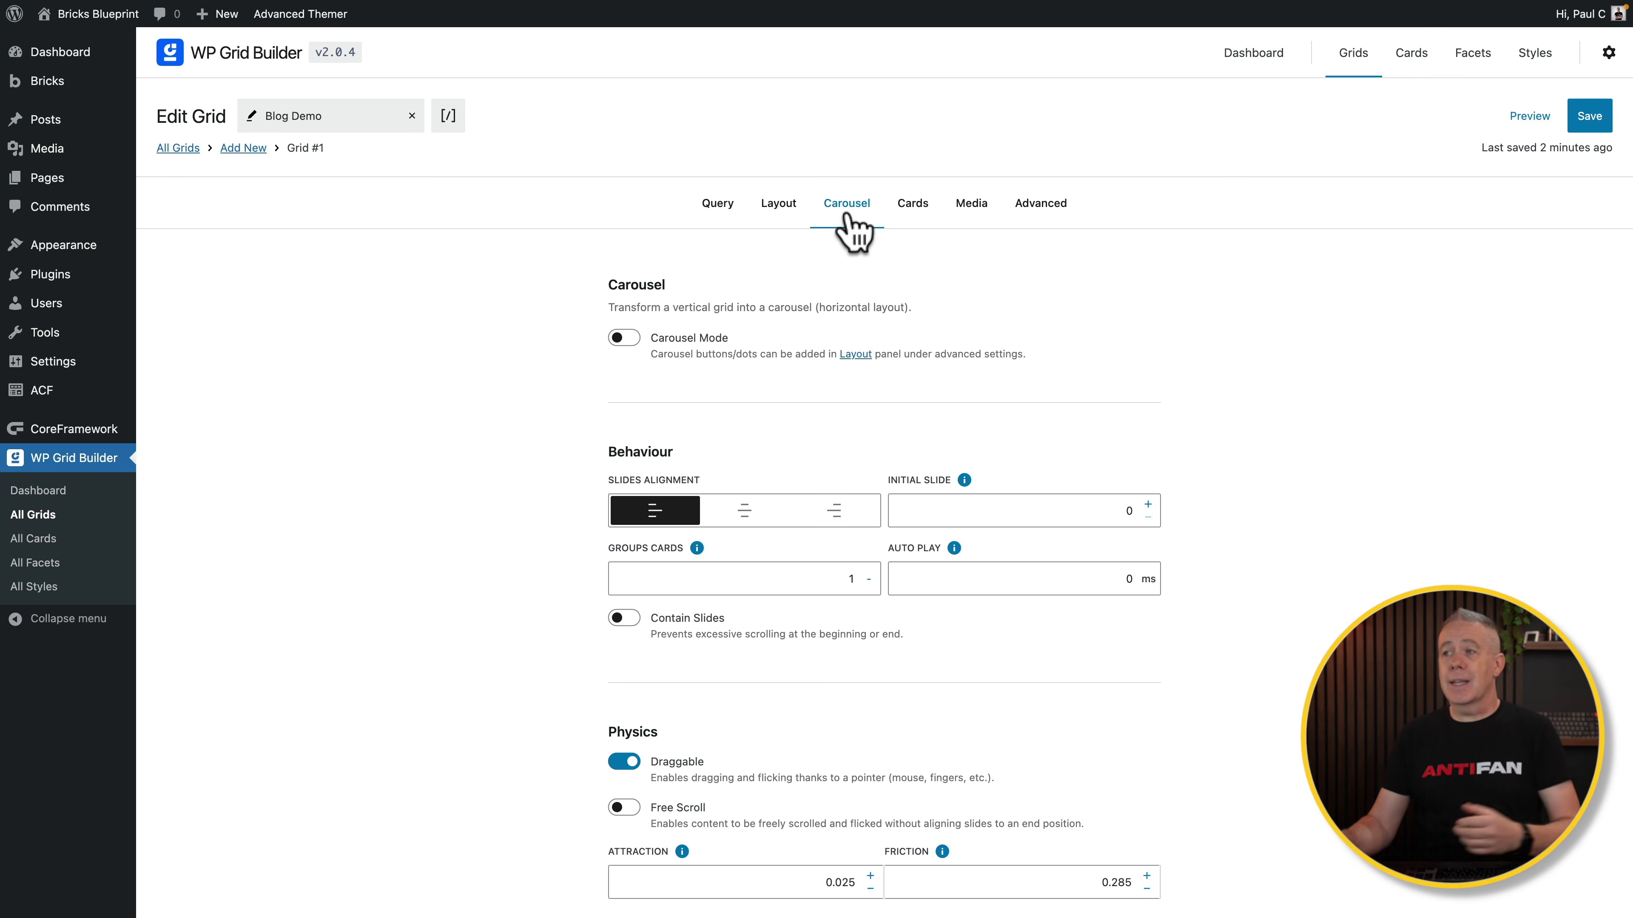
# Open the Blog Demo grid's card settings and expand the first card assignment to view its card choice.
pyautogui.click(916, 214)
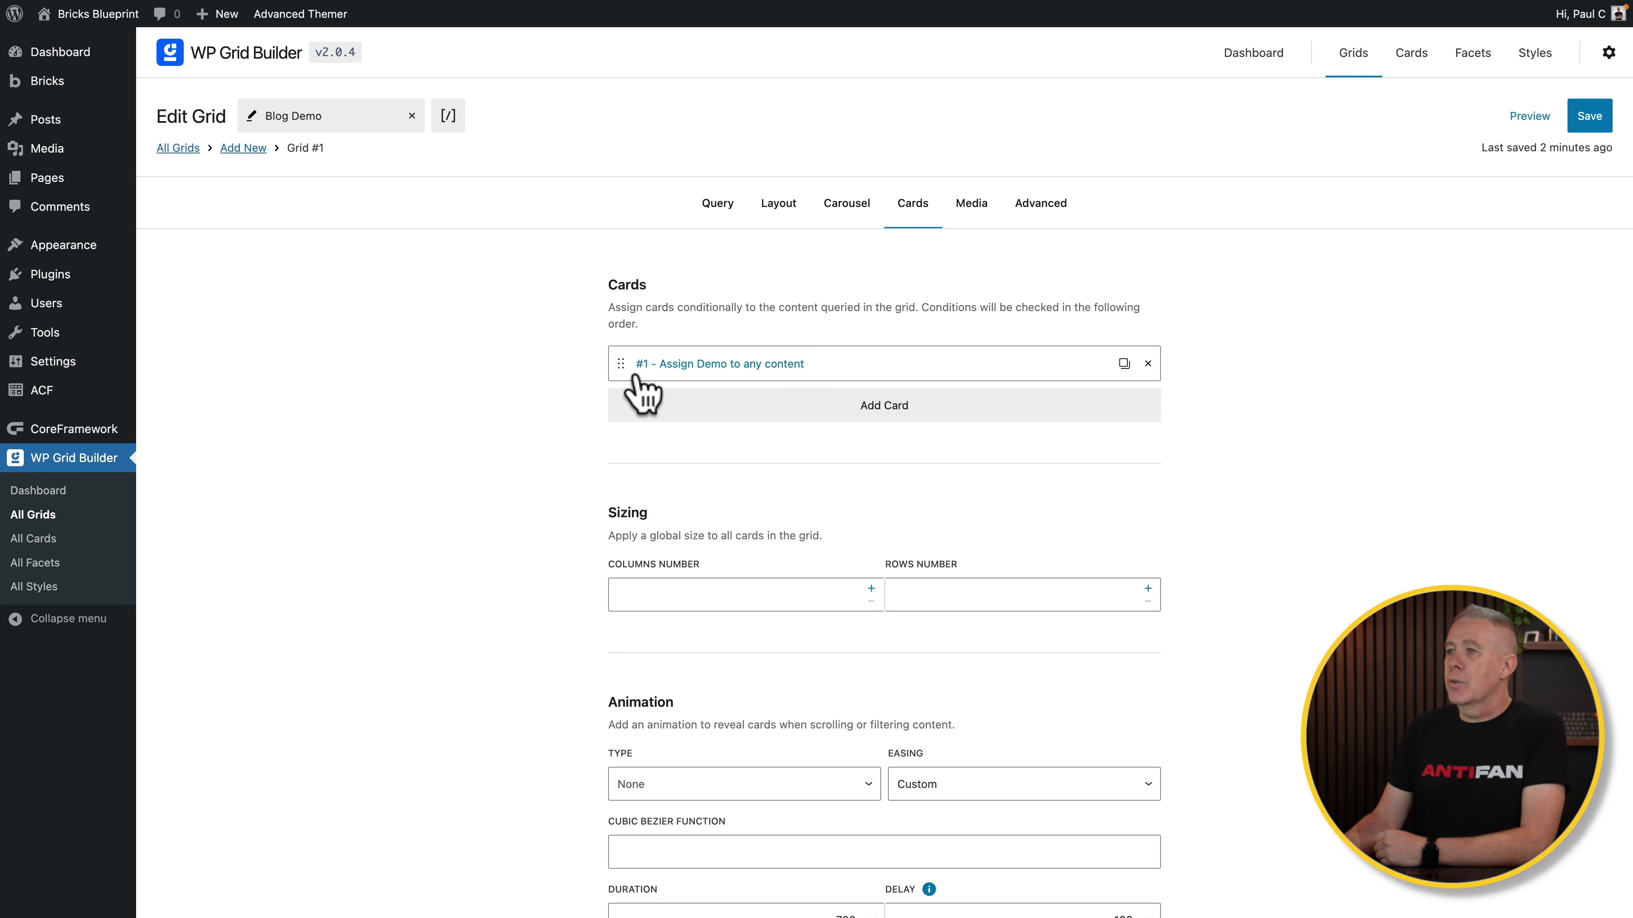
pyautogui.click(835, 367)
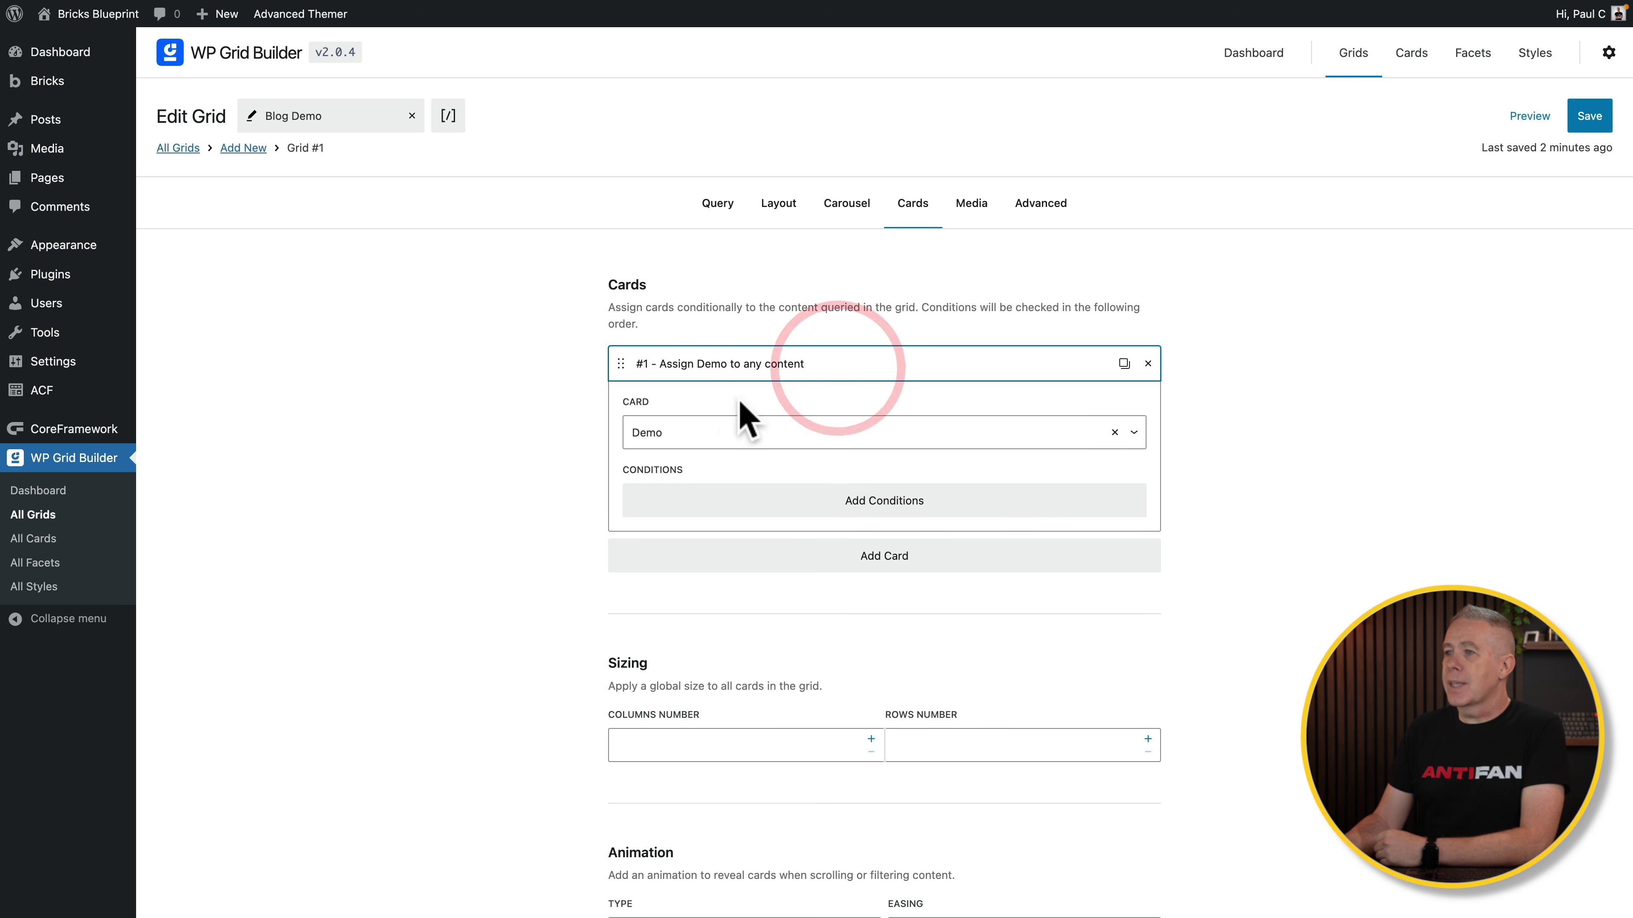
pyautogui.click(725, 432)
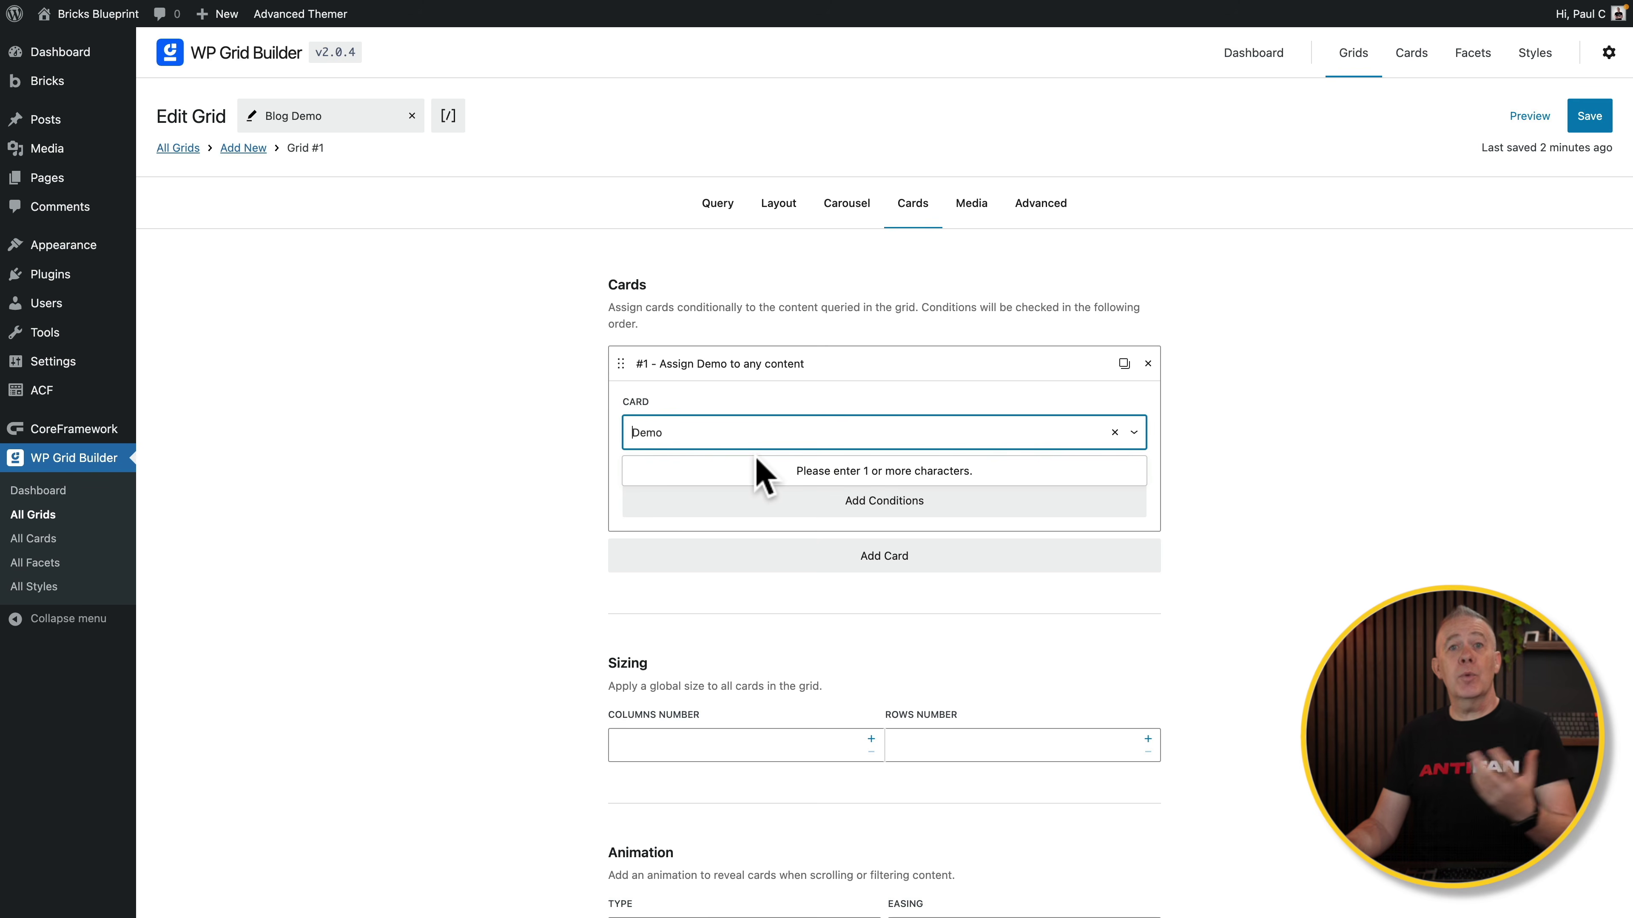
# Clear the assigned card, search the available cards for "lava", and assign the Demo card again.
pyautogui.click(1114, 432)
pyautogui.click(825, 436)
pyautogui.write('lave')
pyautogui.press('BackSpace')
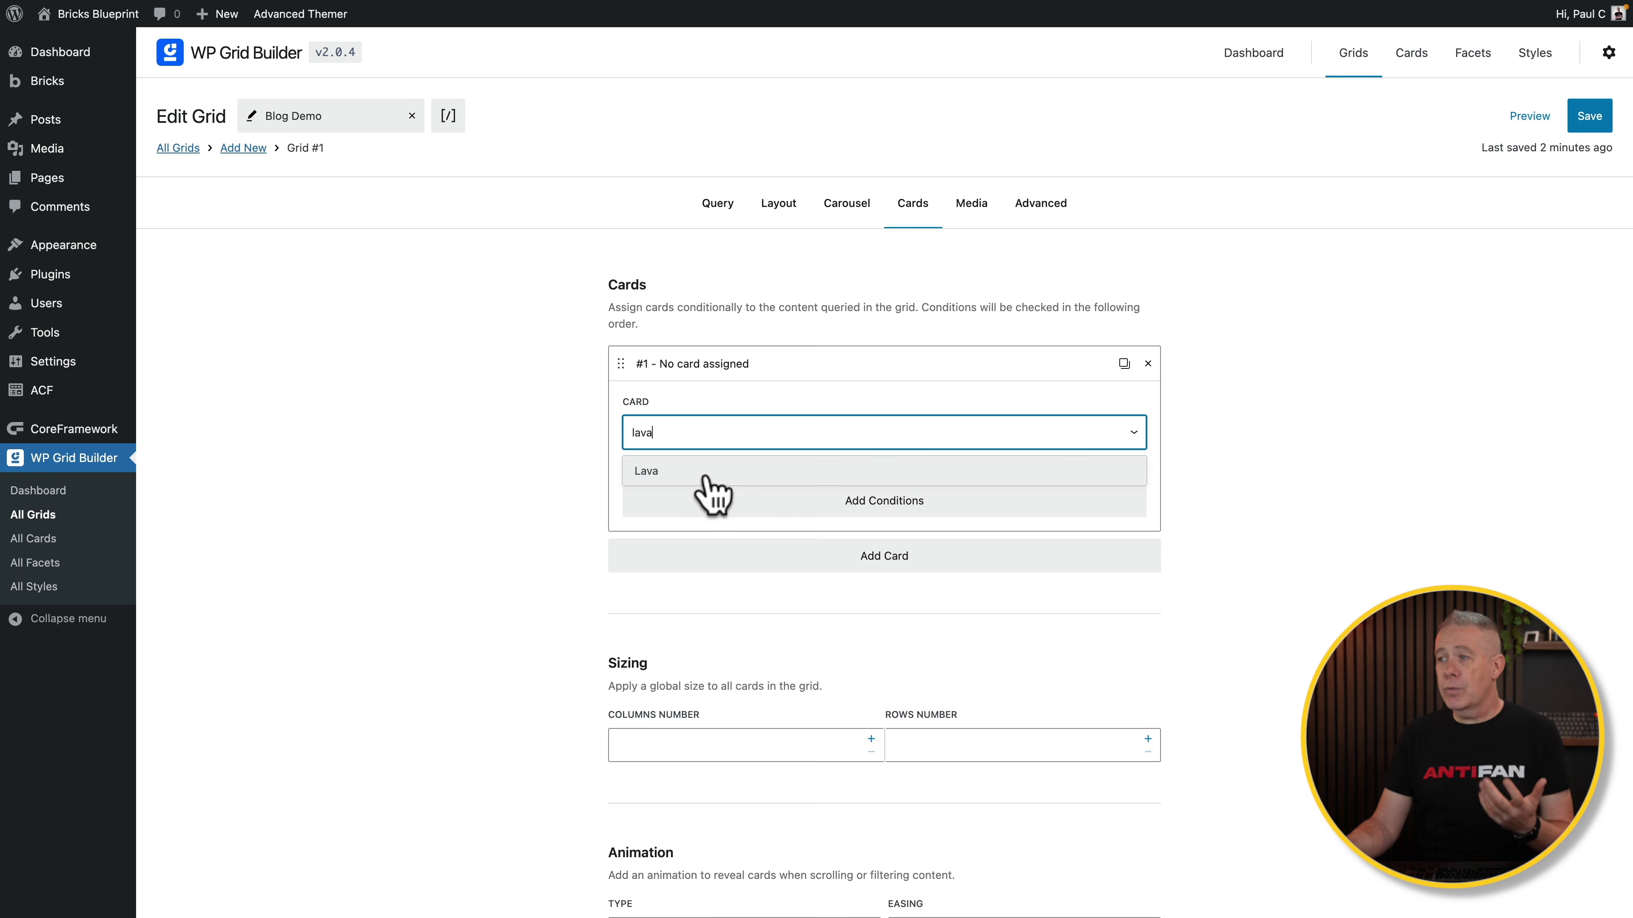
pyautogui.click(662, 434)
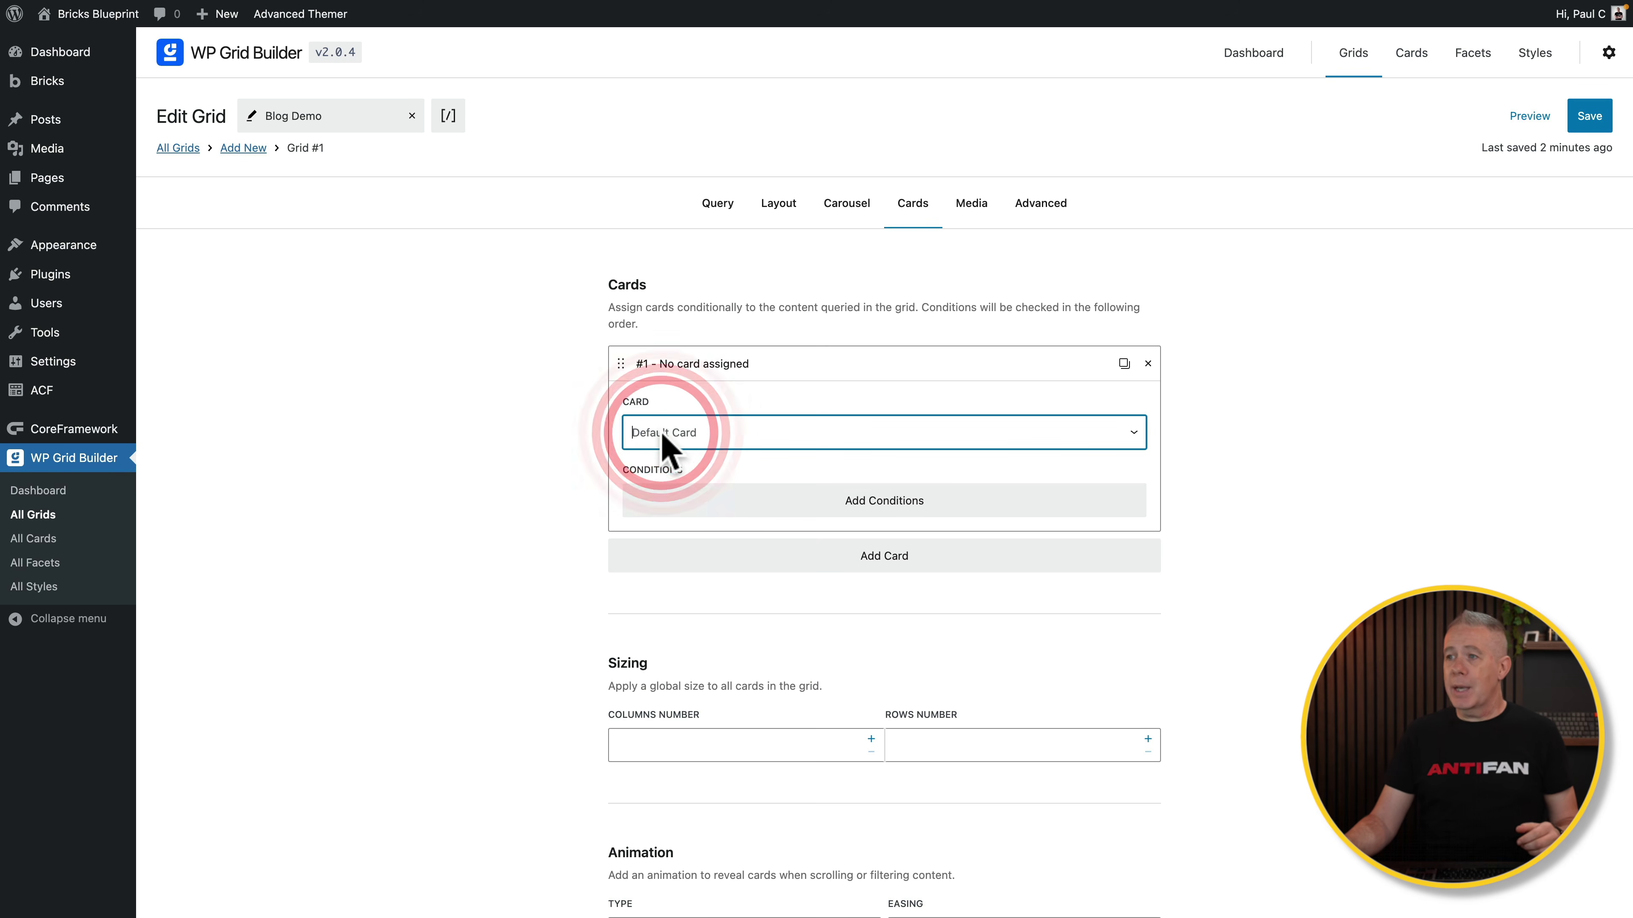
pyautogui.write('demo')
pyautogui.click(667, 470)
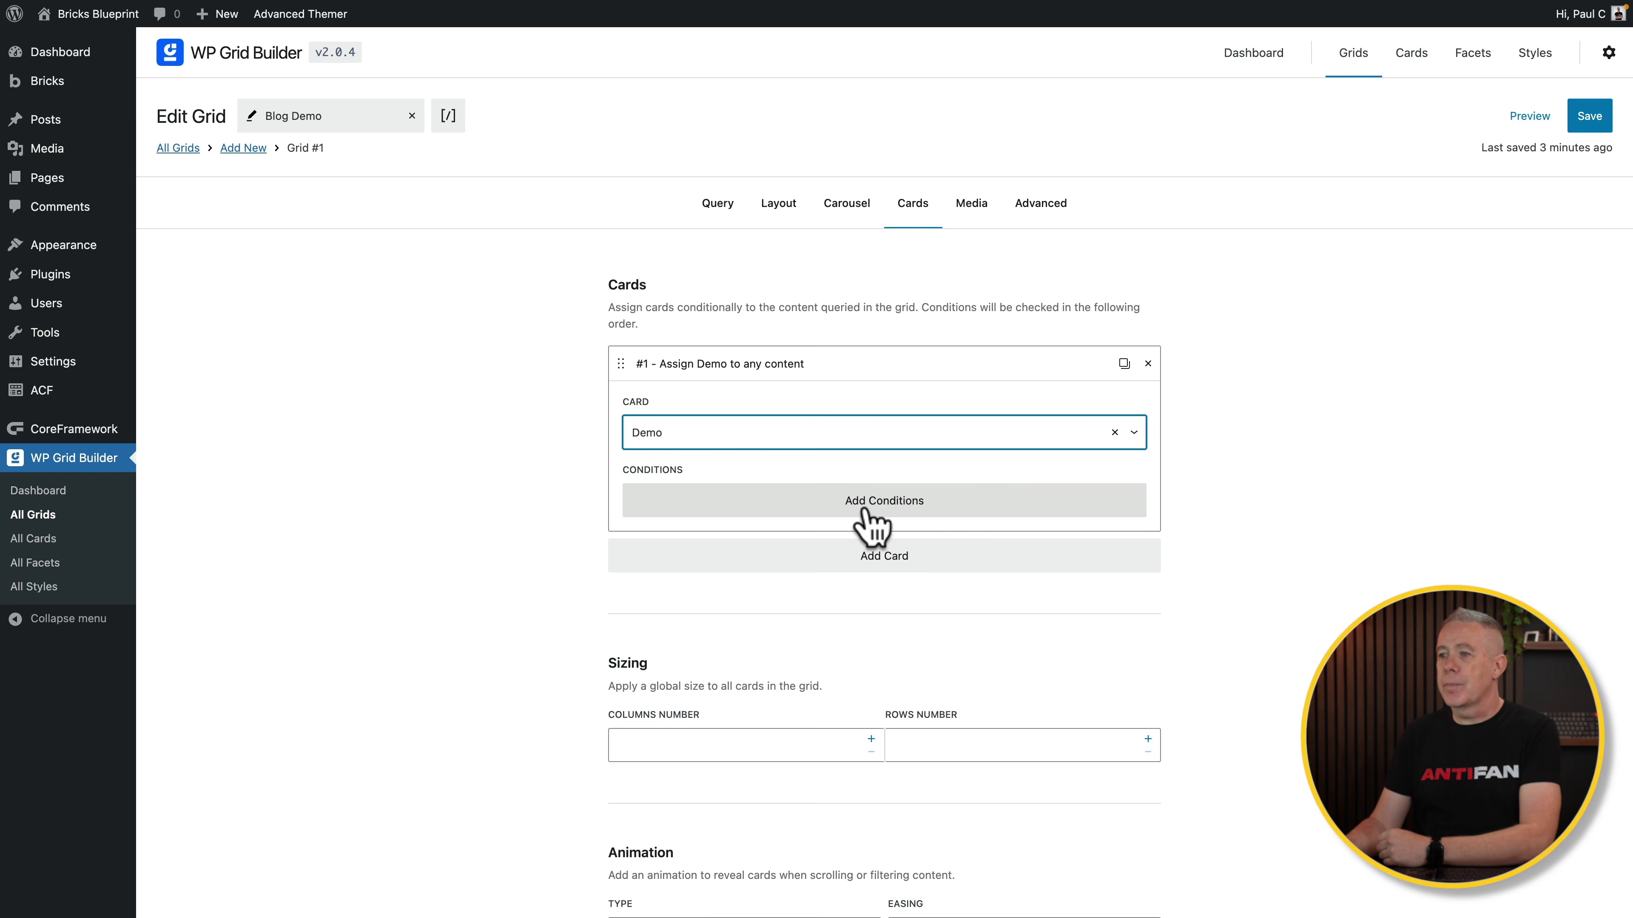
# Review the grid's card sizing, animation, loading and color settings.
pyautogui.scroll(-6, 502, 675)
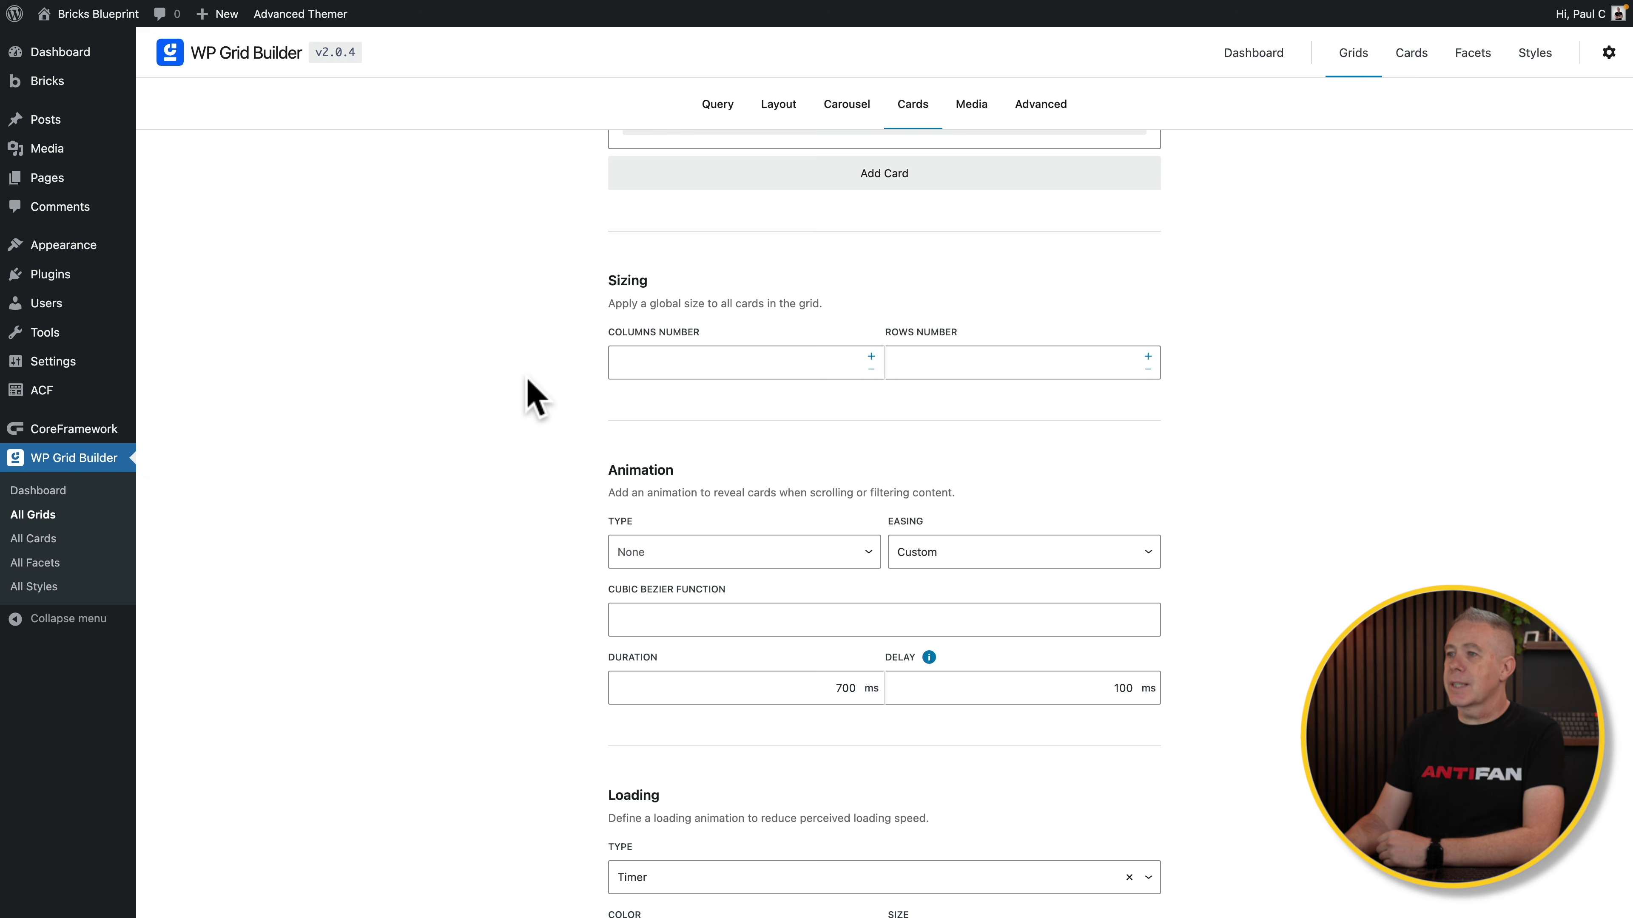
pyautogui.scroll(-3, 536, 457)
pyautogui.scroll(-2, 536, 456)
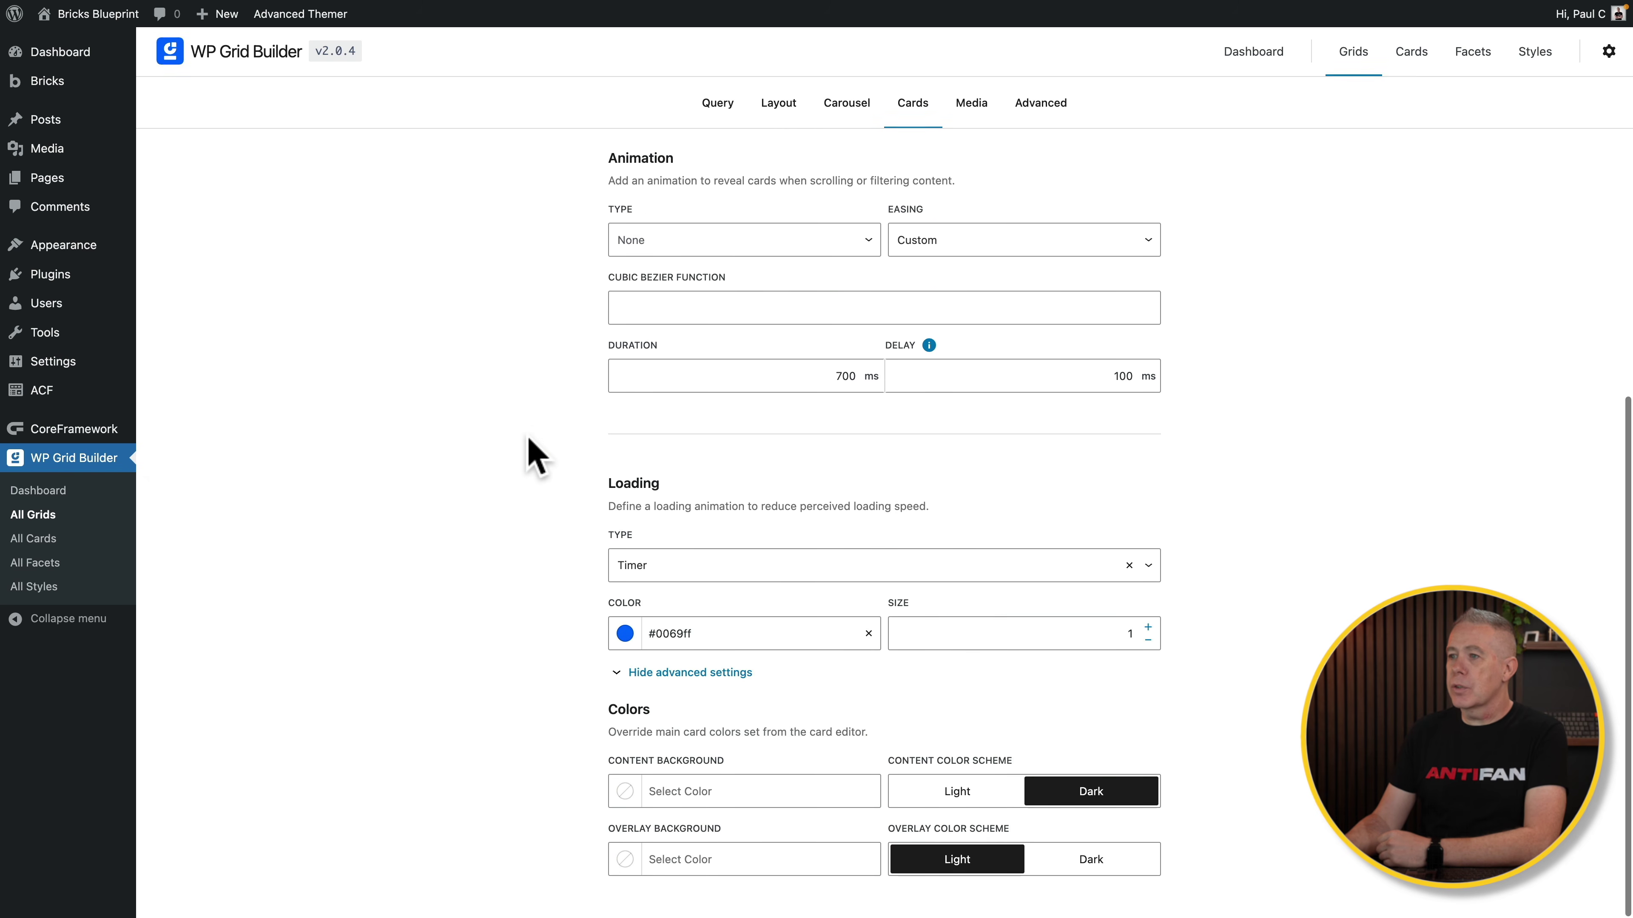
pyautogui.scroll(15, 535, 455)
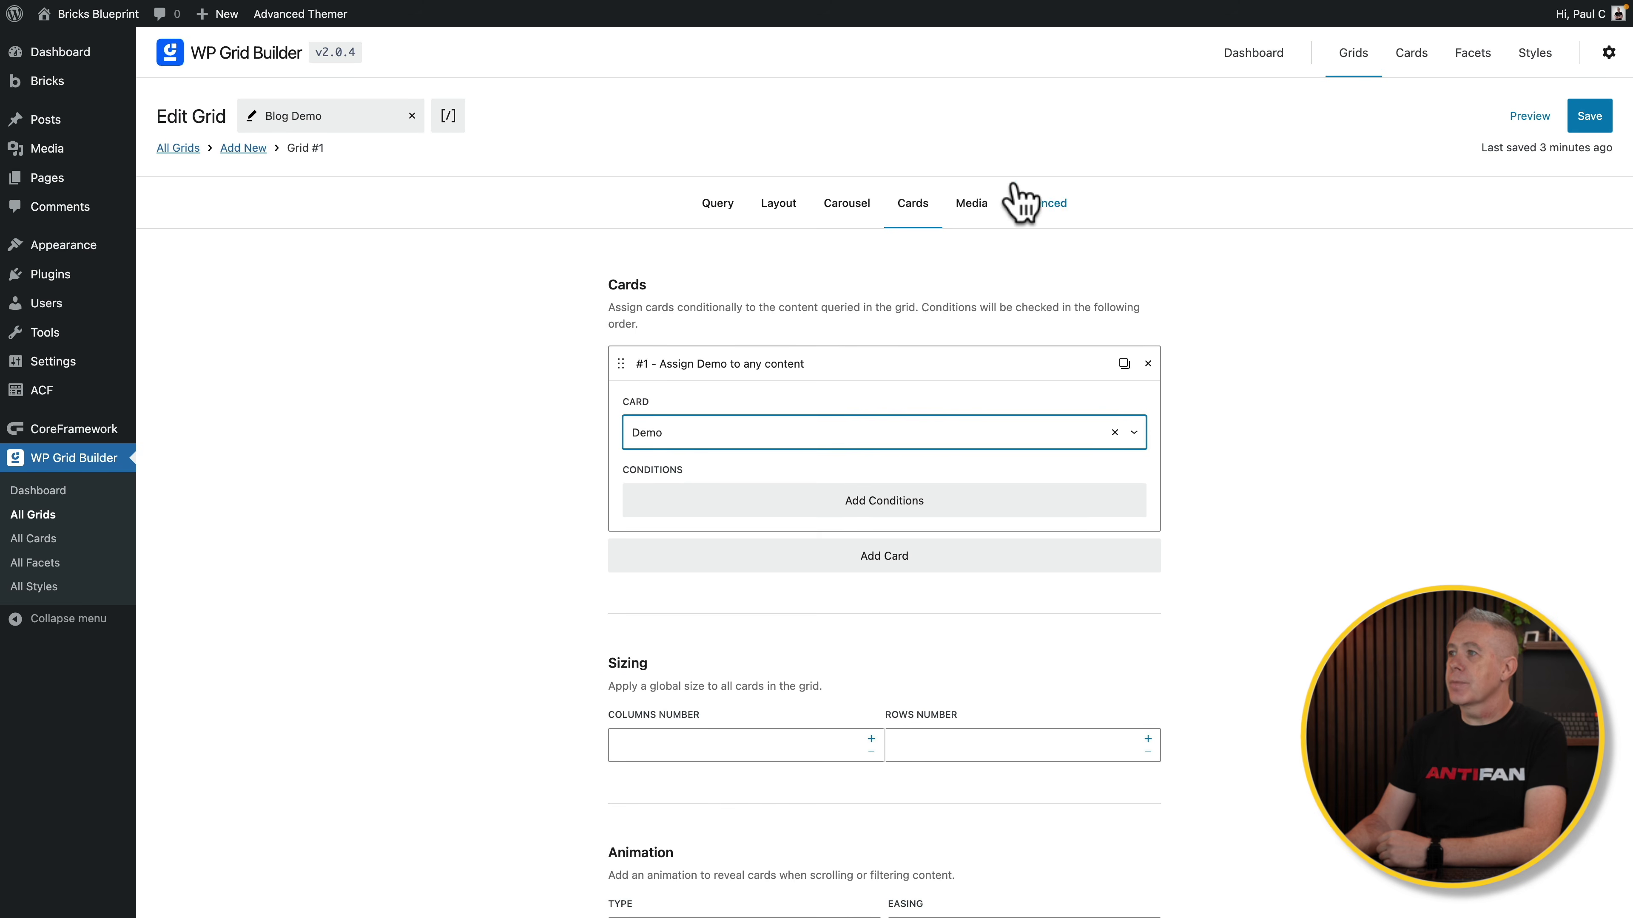
# Review the grid's media format, behaviour and thumbnail settings, and its advanced messages, custom CSS and JavaScript settings.
pyautogui.click(981, 210)
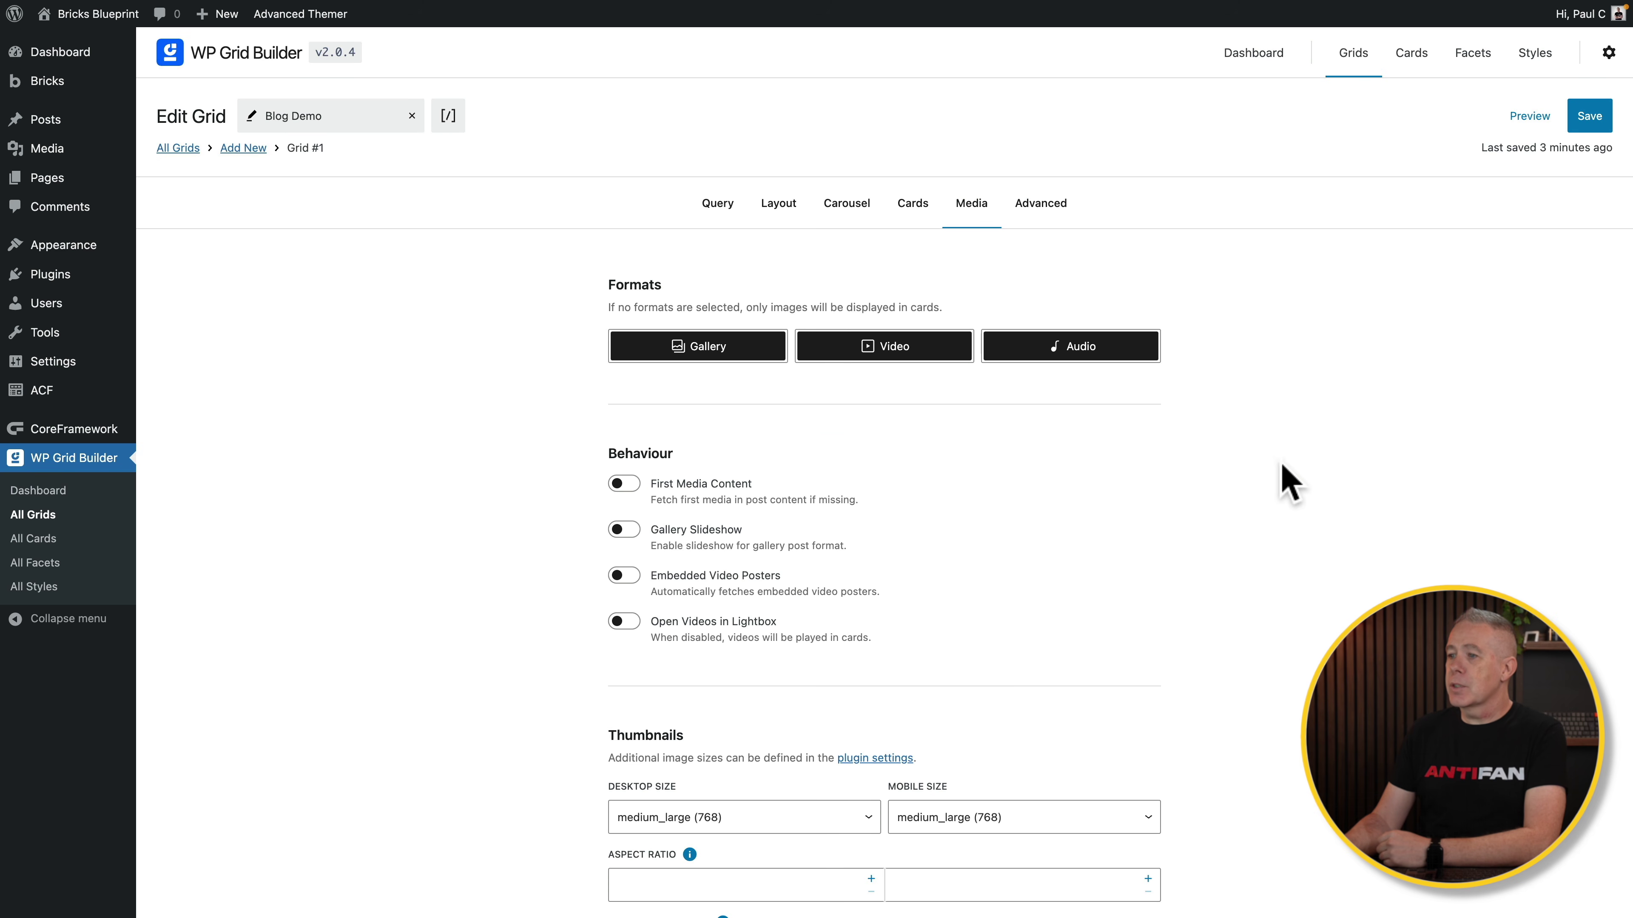
pyautogui.scroll(-3, 1276, 621)
pyautogui.scroll(3, 1276, 621)
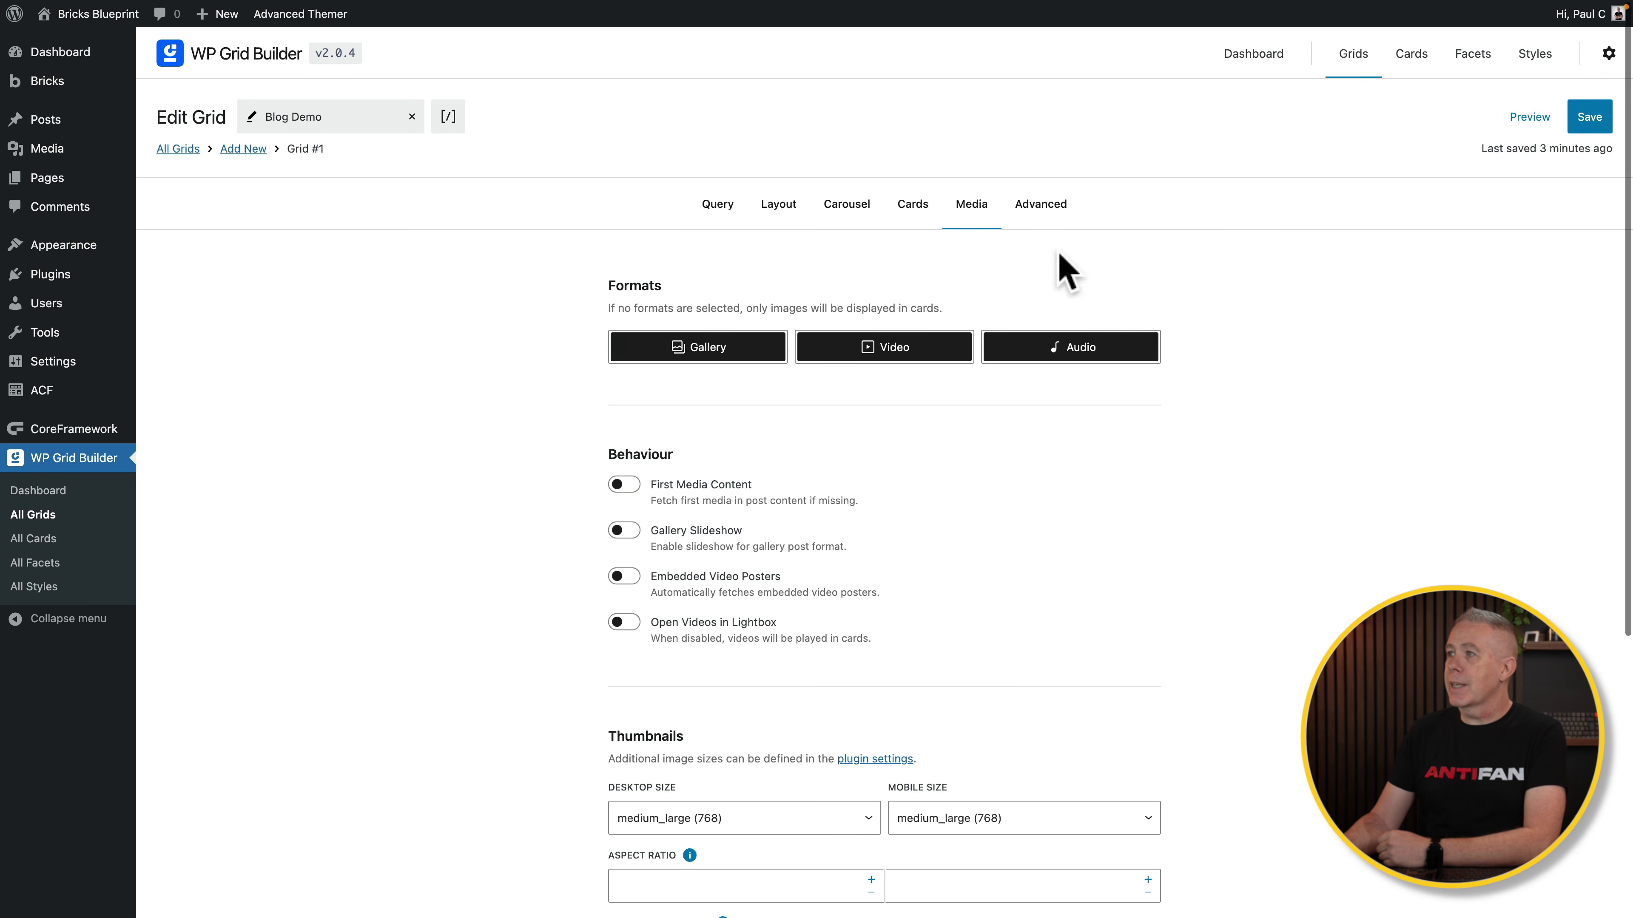
pyautogui.click(1037, 204)
pyautogui.scroll(-2, 1268, 671)
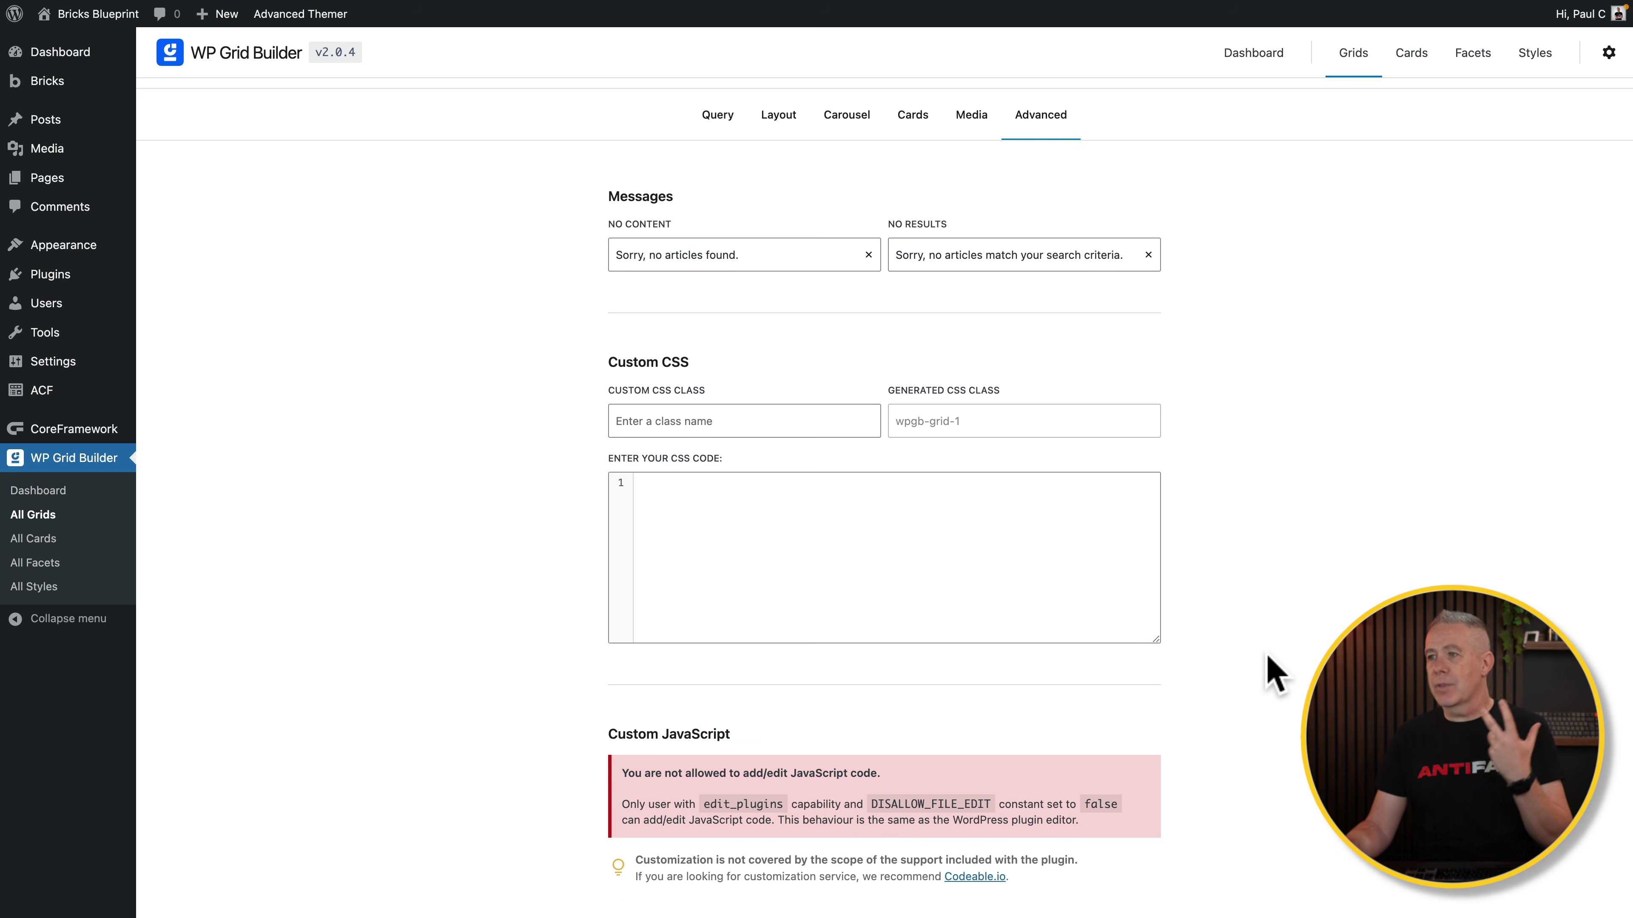
pyautogui.scroll(2, 1276, 675)
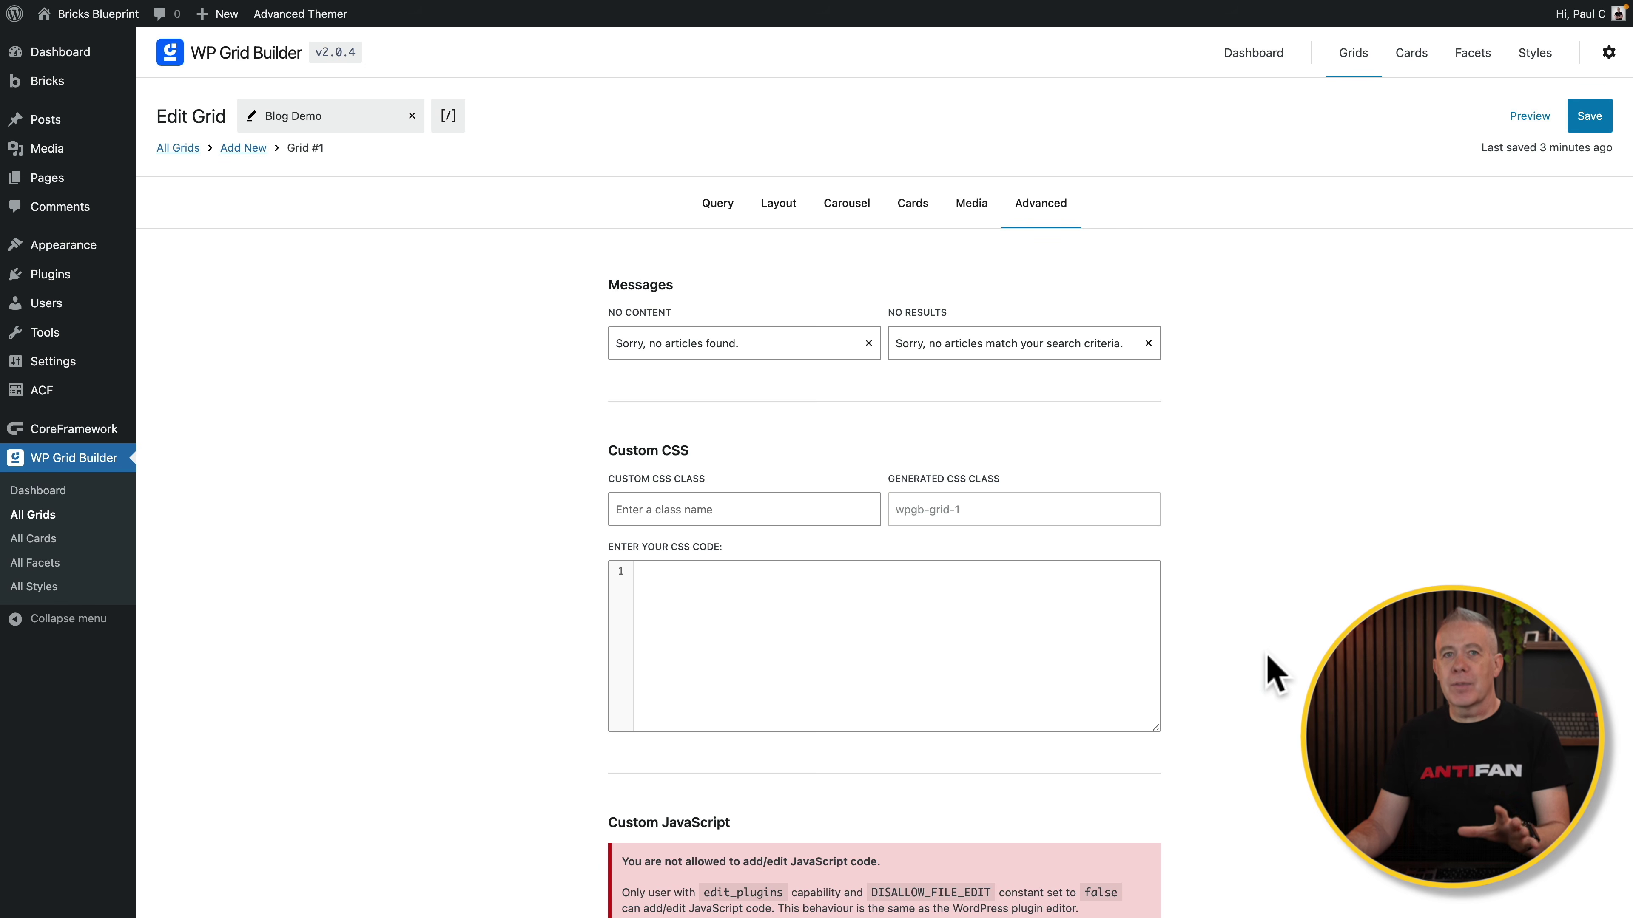
# Save the Blog Demo grid and preview it, checking the price line on the Sample Post #3 card.
pyautogui.click(1589, 116)
pyautogui.click(1526, 118)
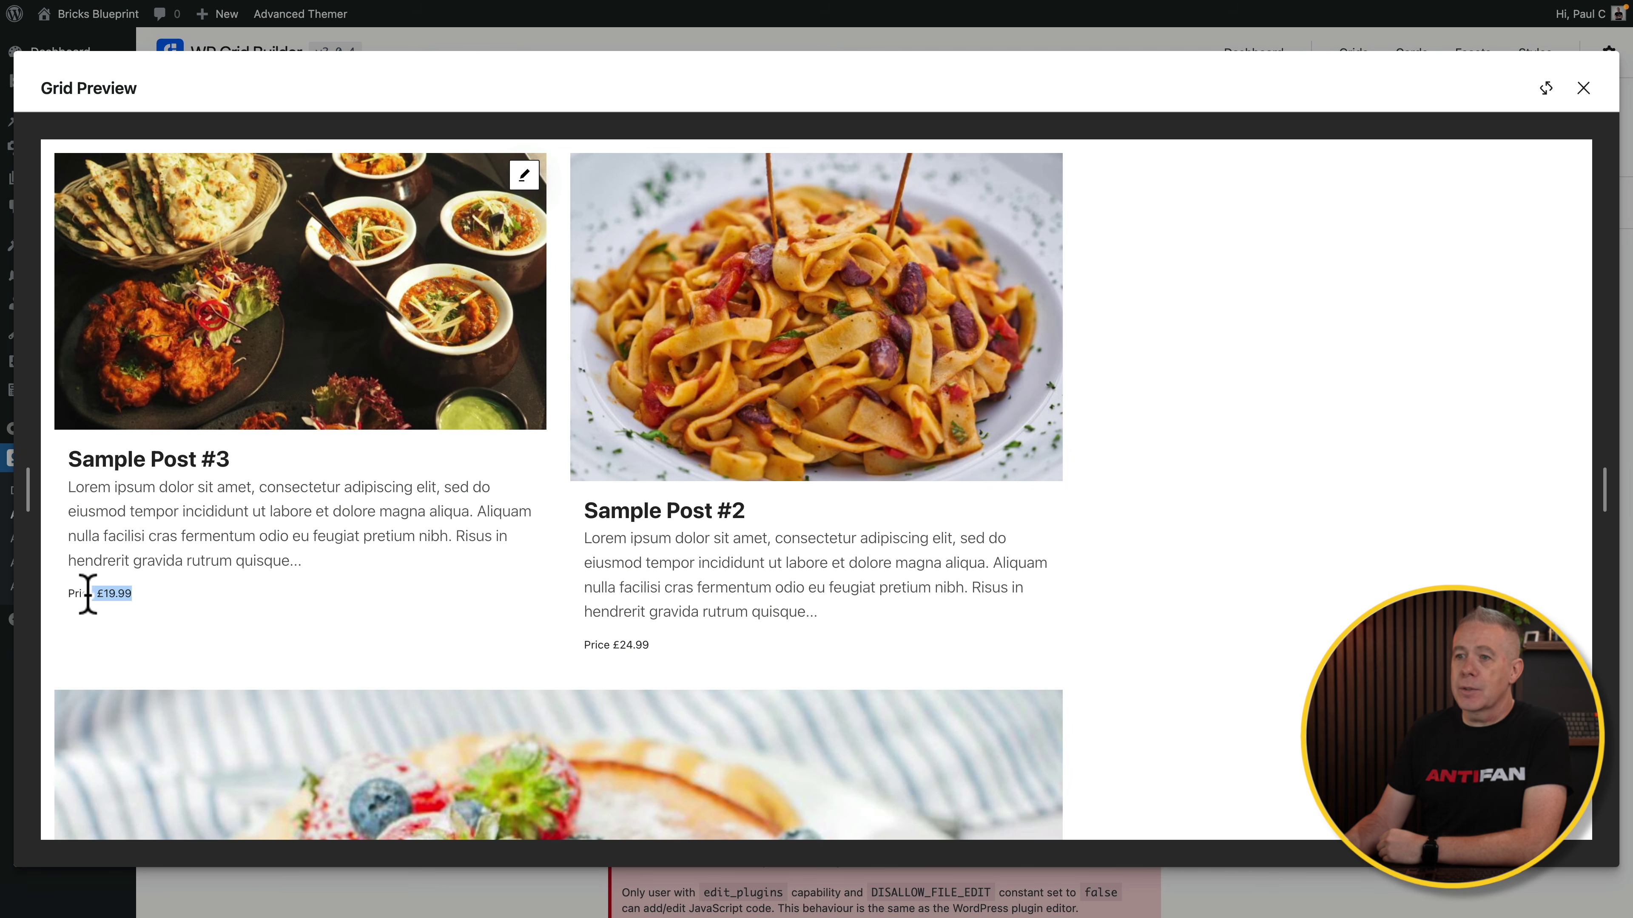
pyautogui.moveTo(70, 593); pyautogui.dragTo(66, 595)
pyautogui.click(143, 607)
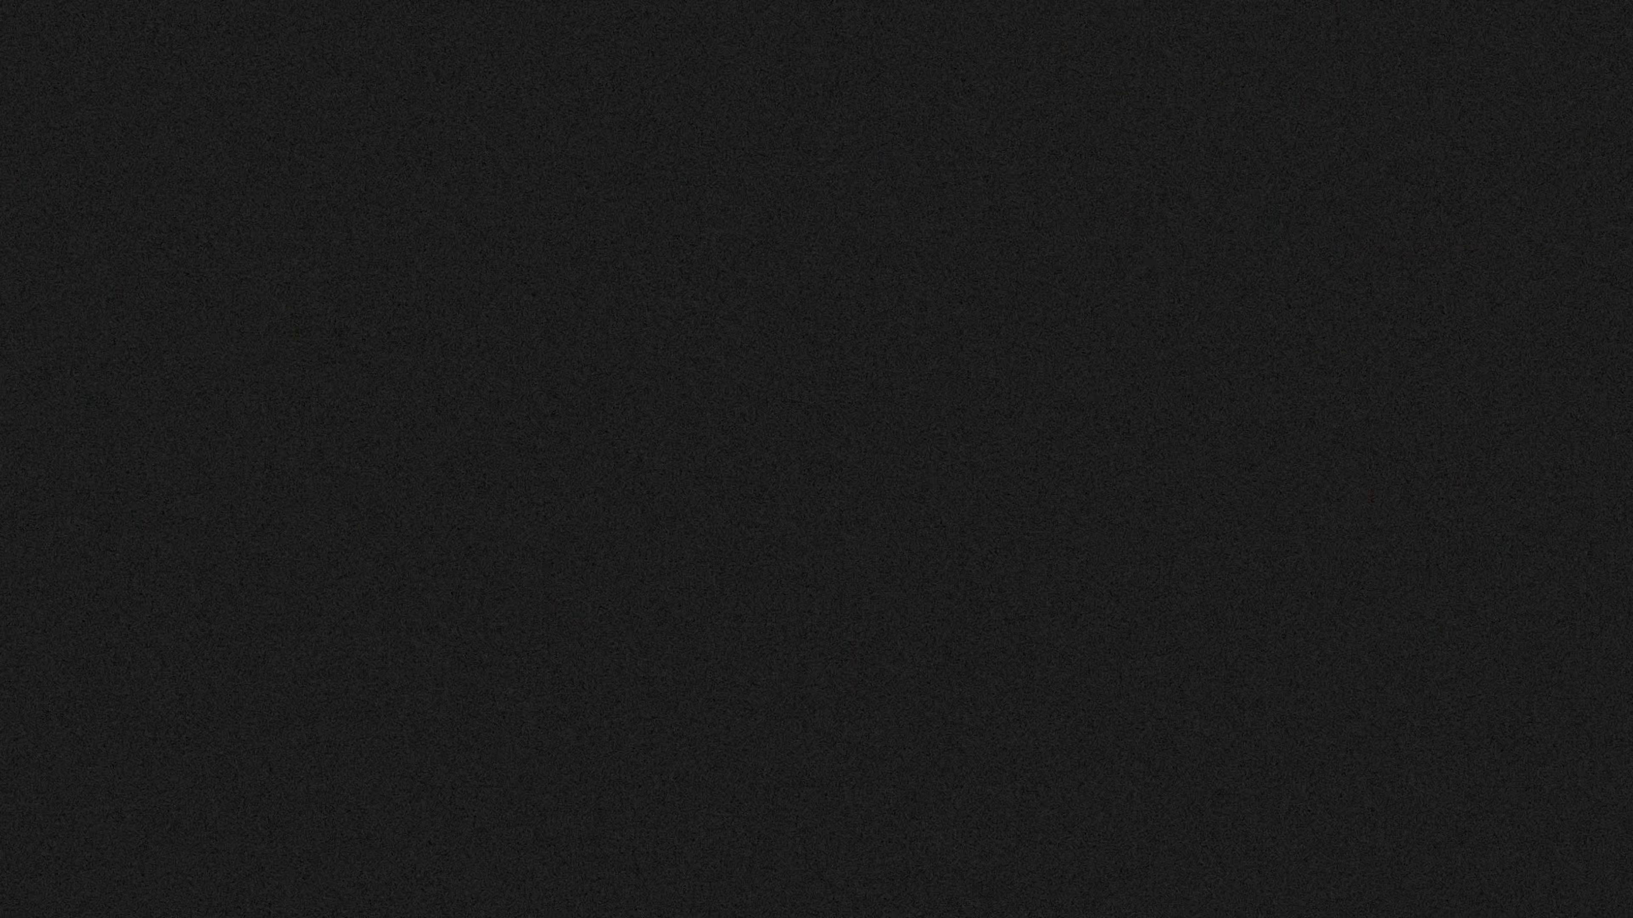